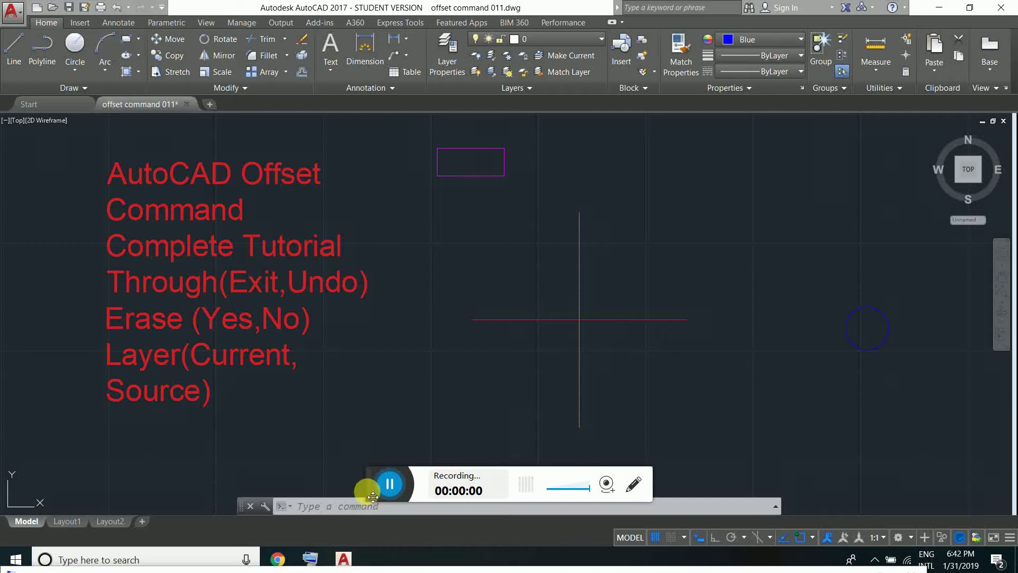
Start Offset with Ortho on and an offset distance of 0.50.
left_click_drag(376, 478, 382, 556)
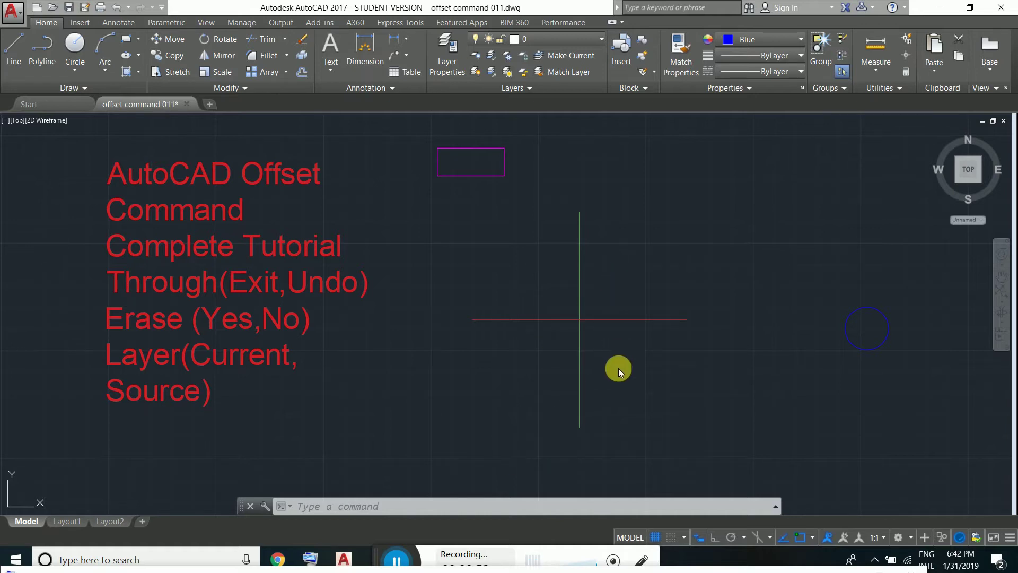
left_click(510, 504)
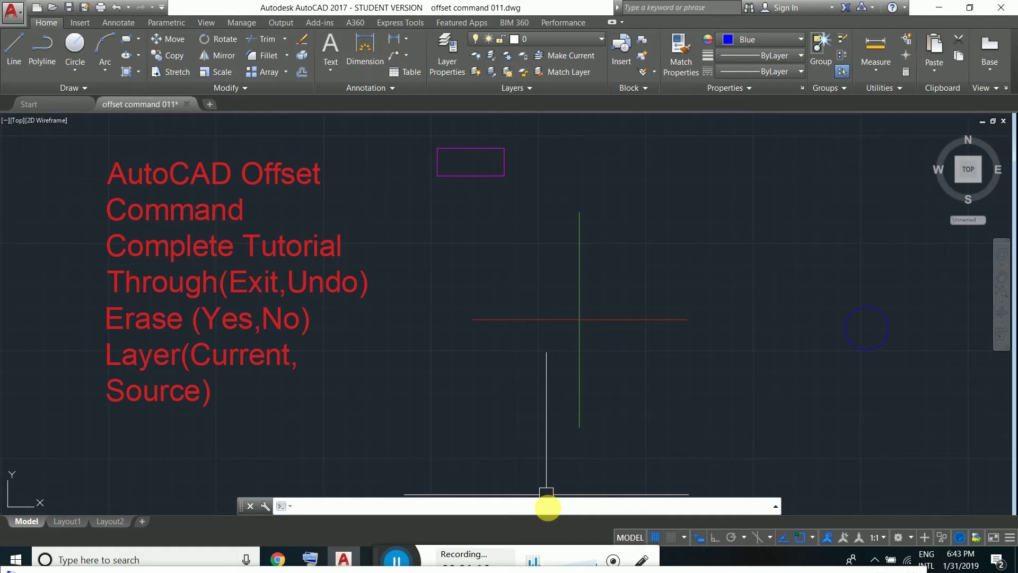
type("O")
key("Return")
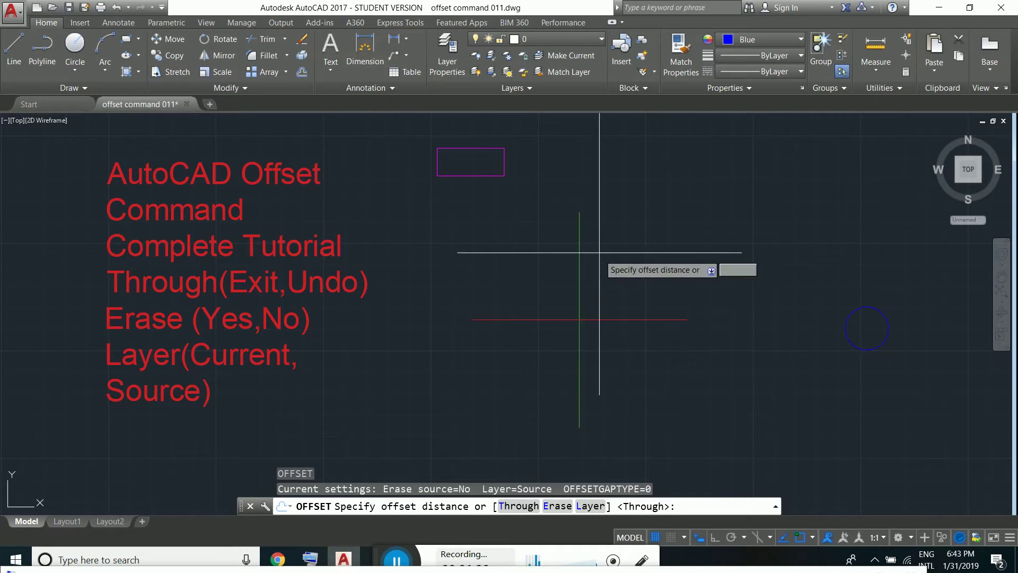
left_click(580, 211)
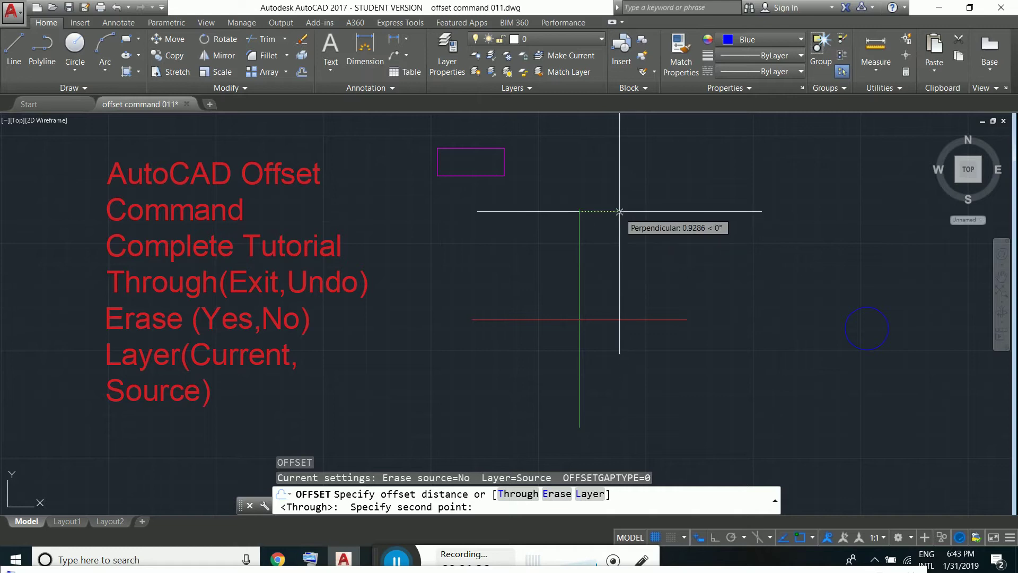
key("F8")
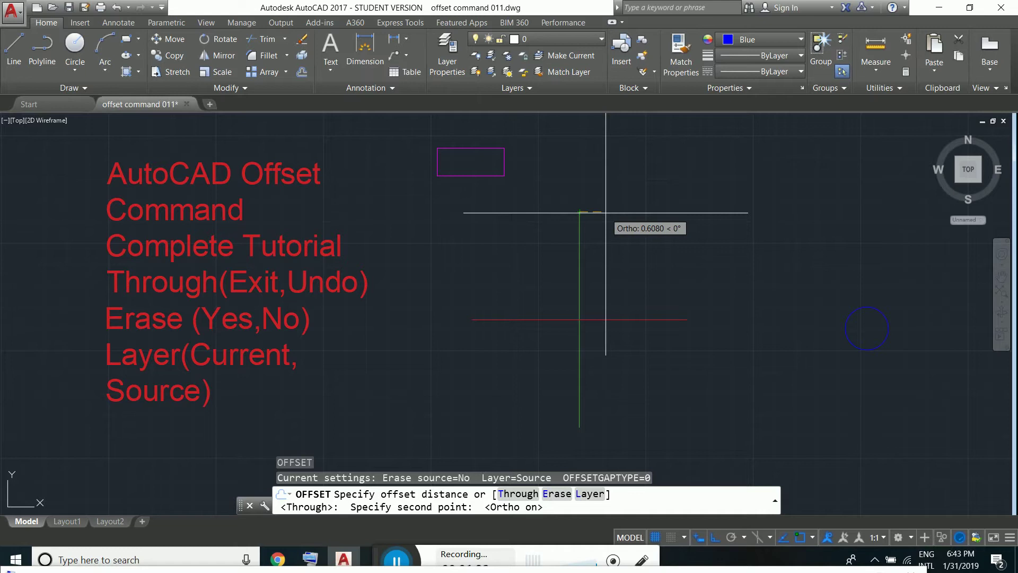
type(".50")
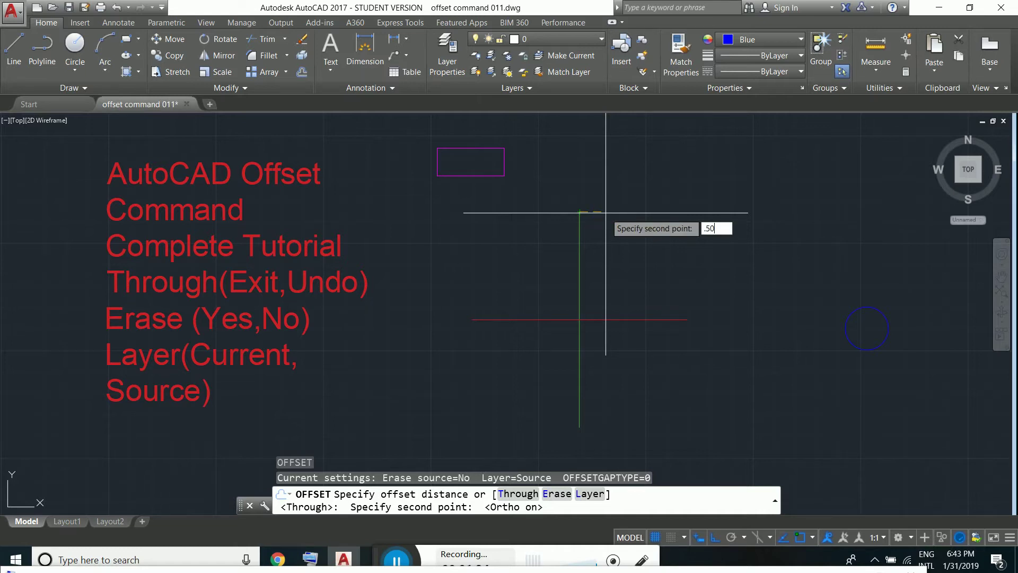
key("Return")
Offset the green vertical line repeatedly to the right at 0.50 spacing.
left_click(580, 246)
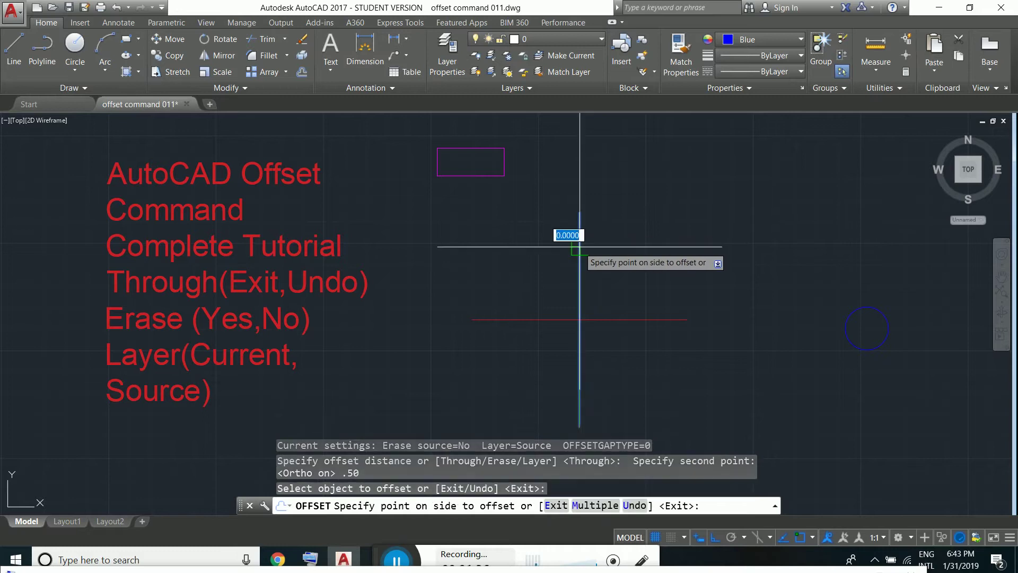
left_click(600, 247)
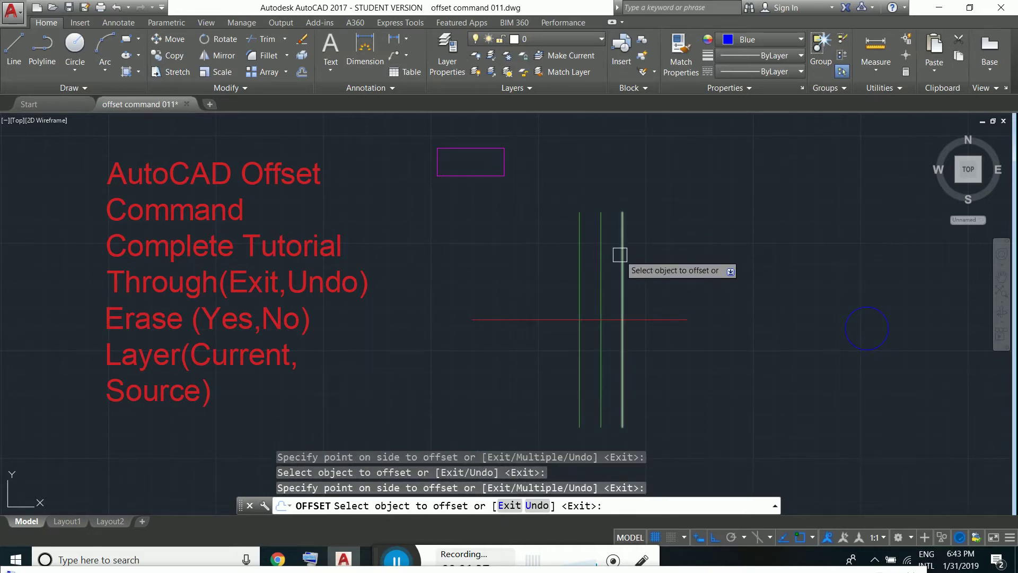
left_click(621, 255)
left_click(645, 262)
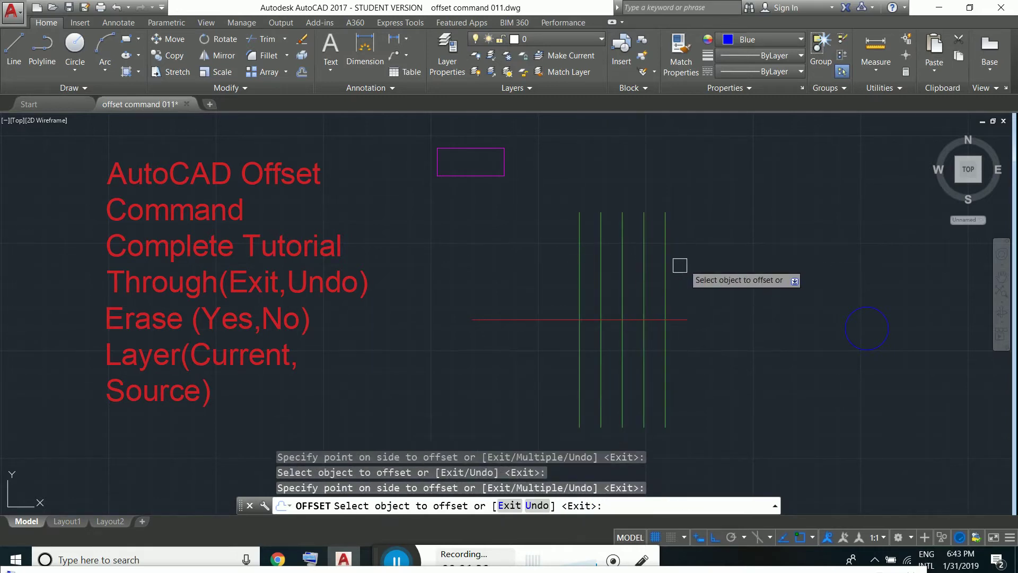
left_click(666, 263)
left_click(696, 270)
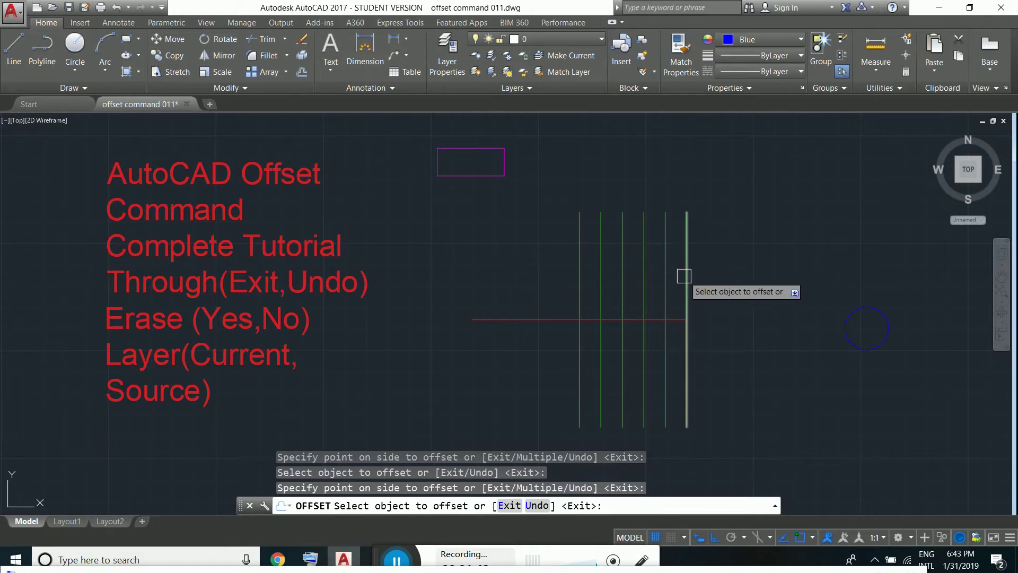
left_click(687, 277)
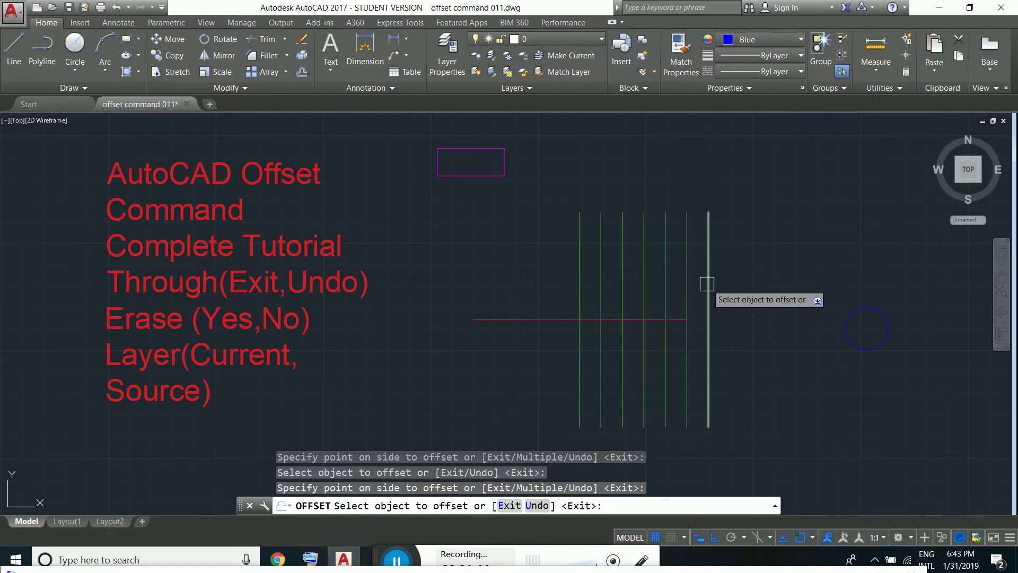
left_click(708, 282)
left_click(742, 282)
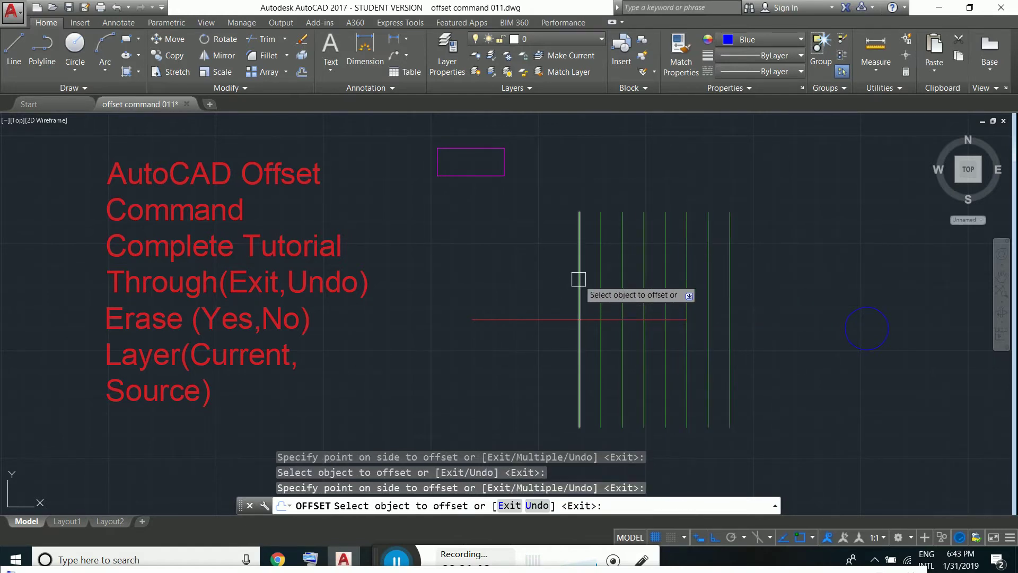
Add more 0.50-spaced green lines on the left, then cancel Offset.
left_click(577, 281)
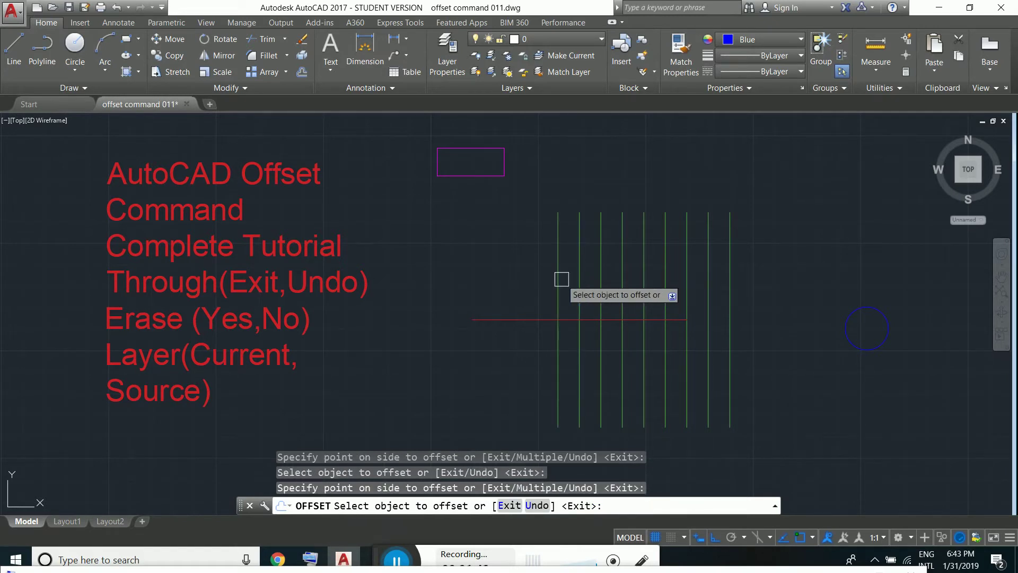
left_click(558, 280)
left_click(536, 274)
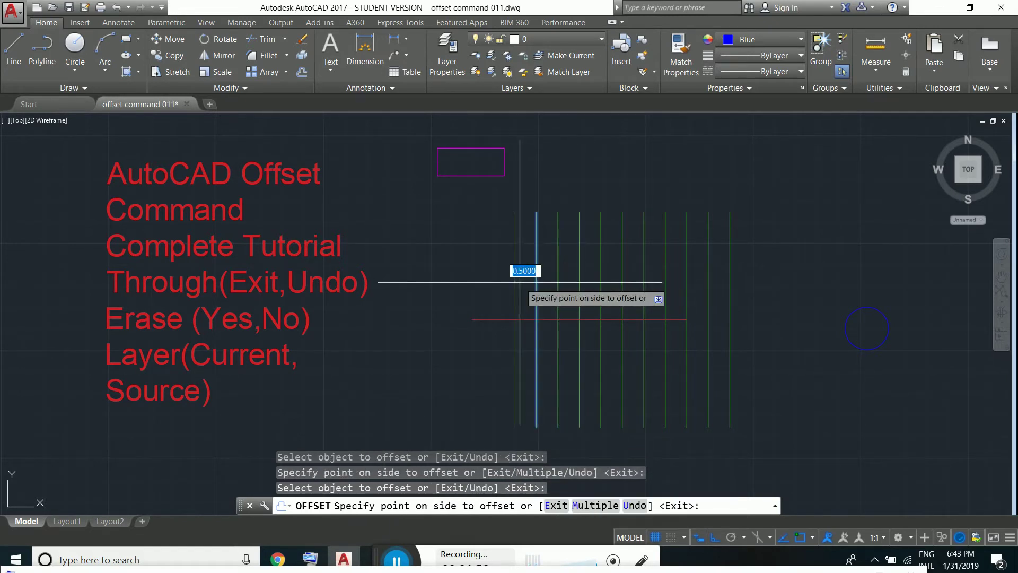
left_click(521, 319)
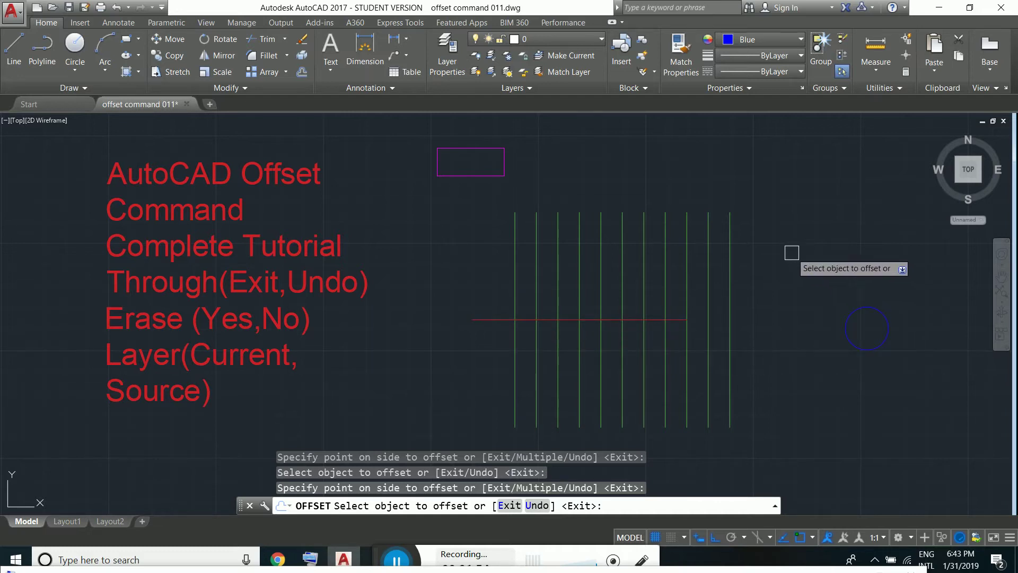
right_click(792, 253)
left_click(824, 275)
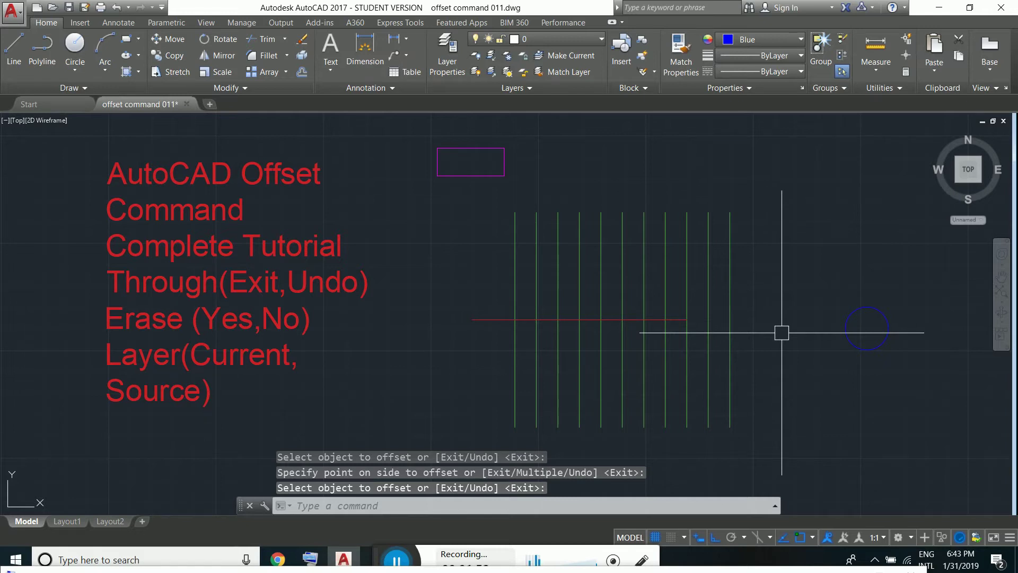
Restart Offset with a 0.50 offset distance.
key("Return")
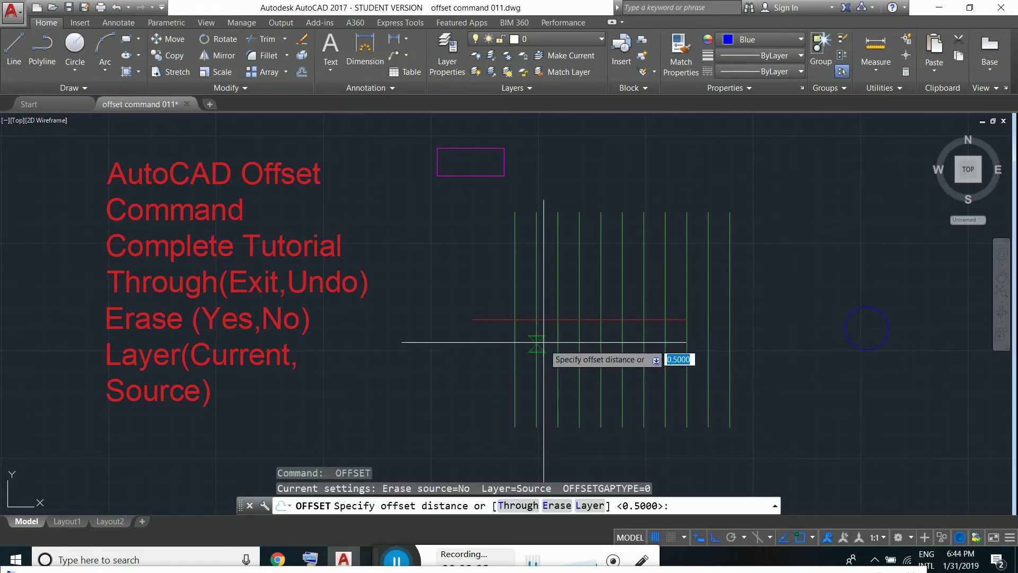
left_click(498, 319)
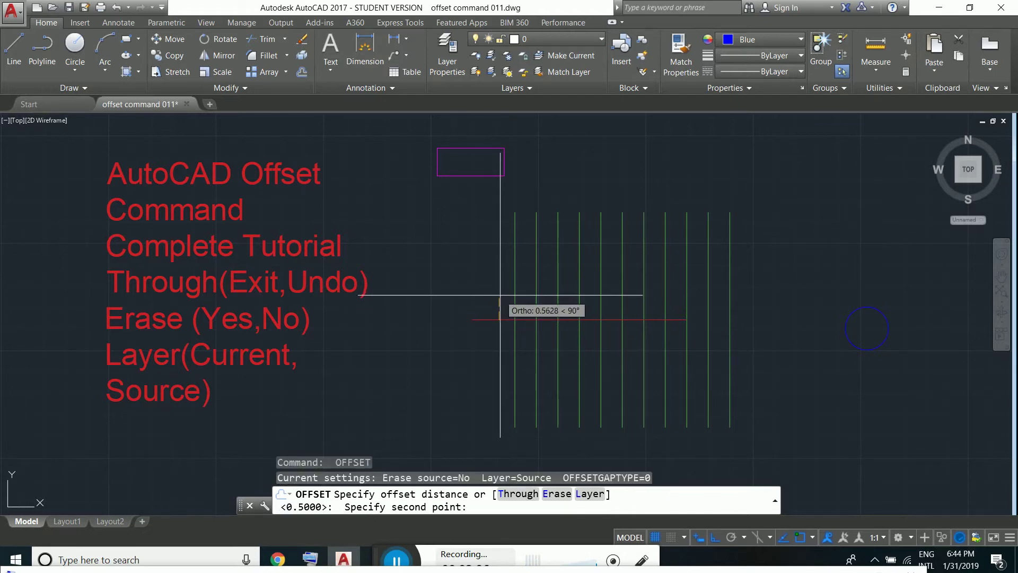
type(".")
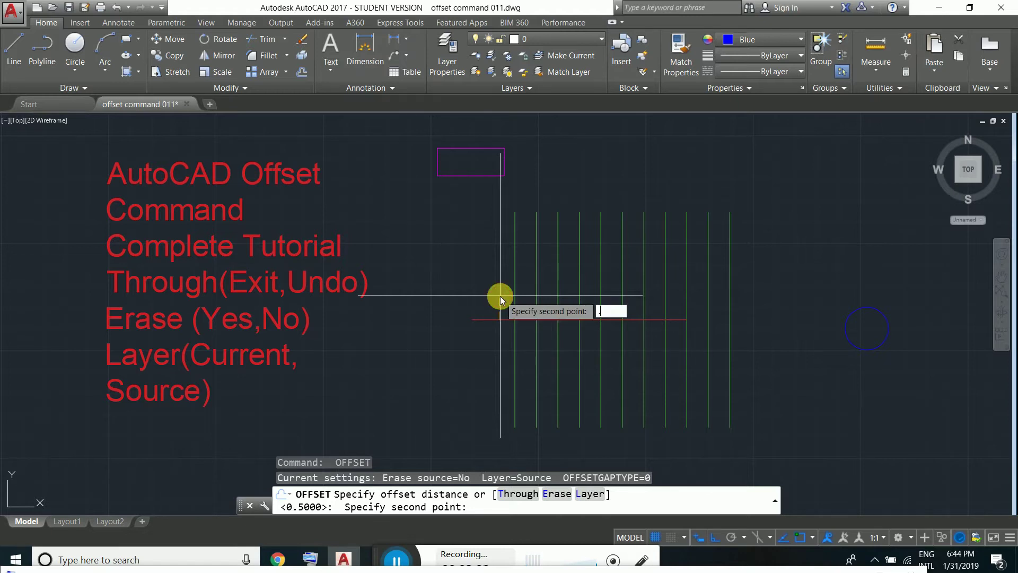
type("50")
key("Return")
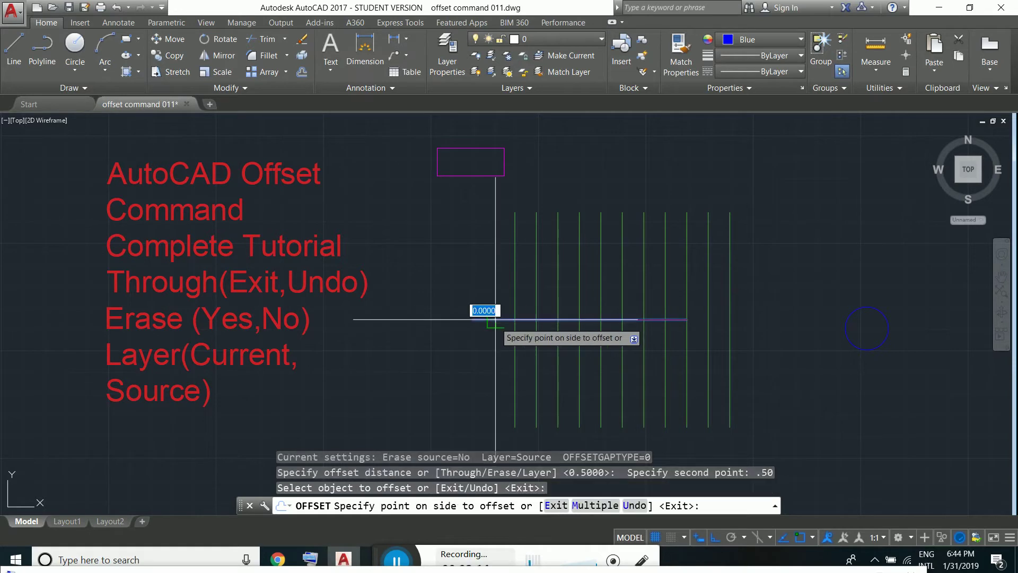
Stack 0.50-spaced copies of the red horizontal line upward.
left_click(495, 319)
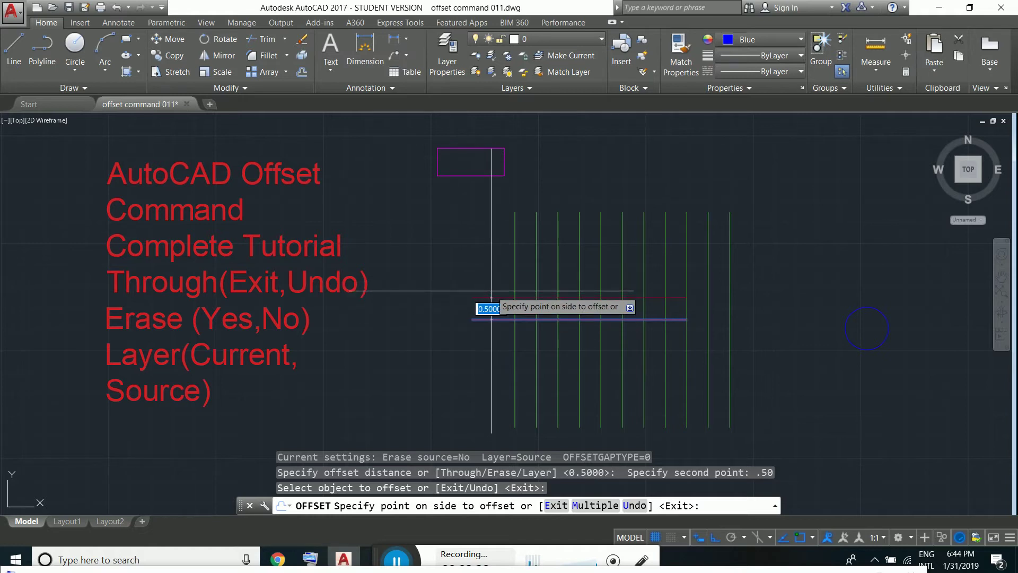
left_click(490, 292)
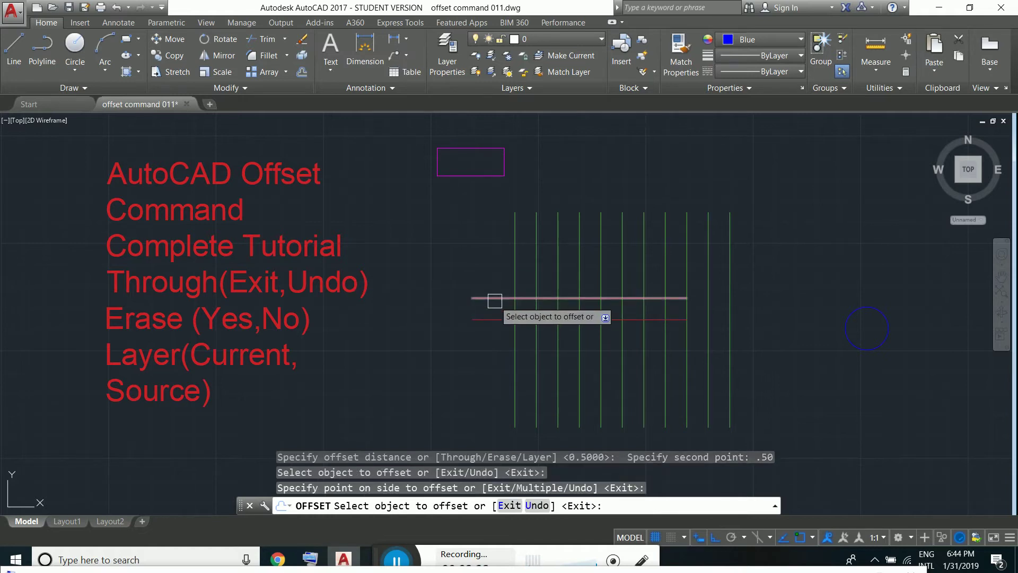
left_click(495, 298)
left_click(496, 275)
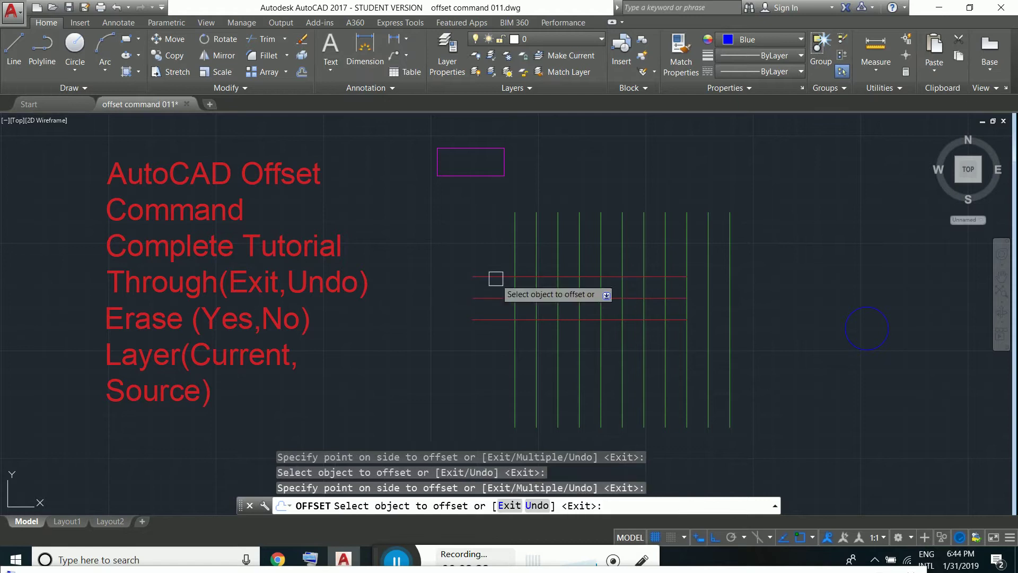
left_click(496, 276)
left_click(495, 259)
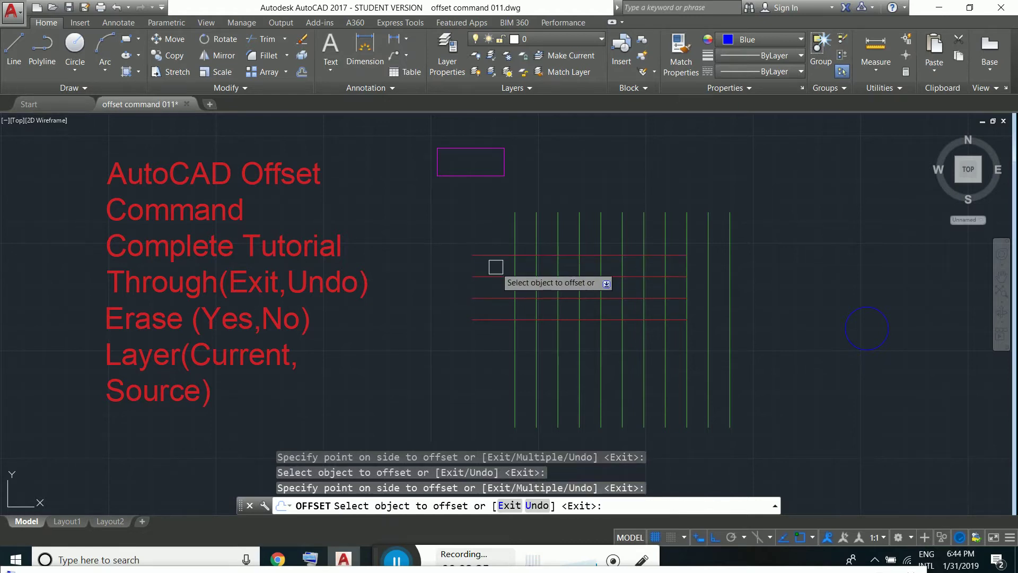
left_click(496, 255)
left_click(497, 234)
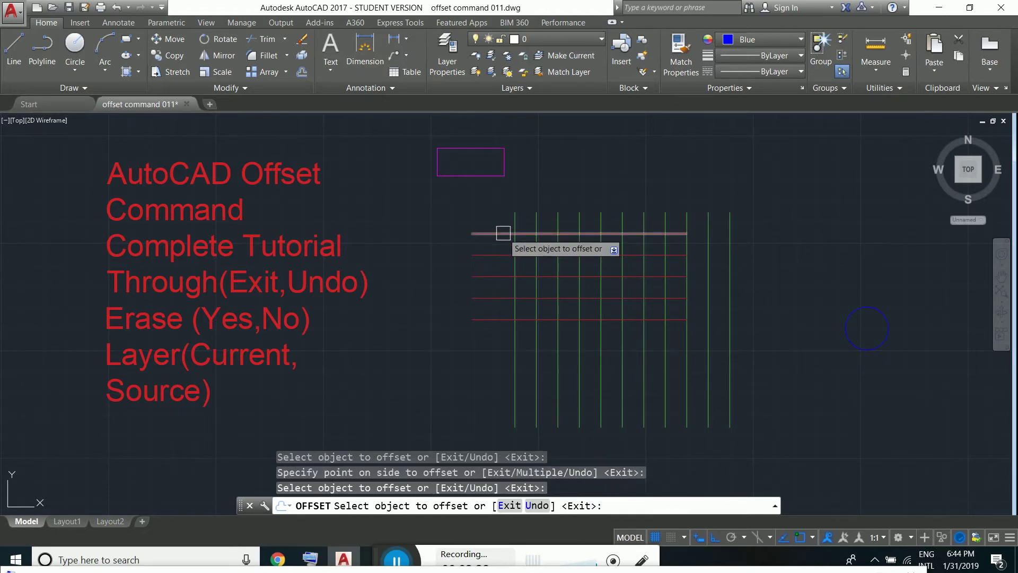
left_click(503, 233)
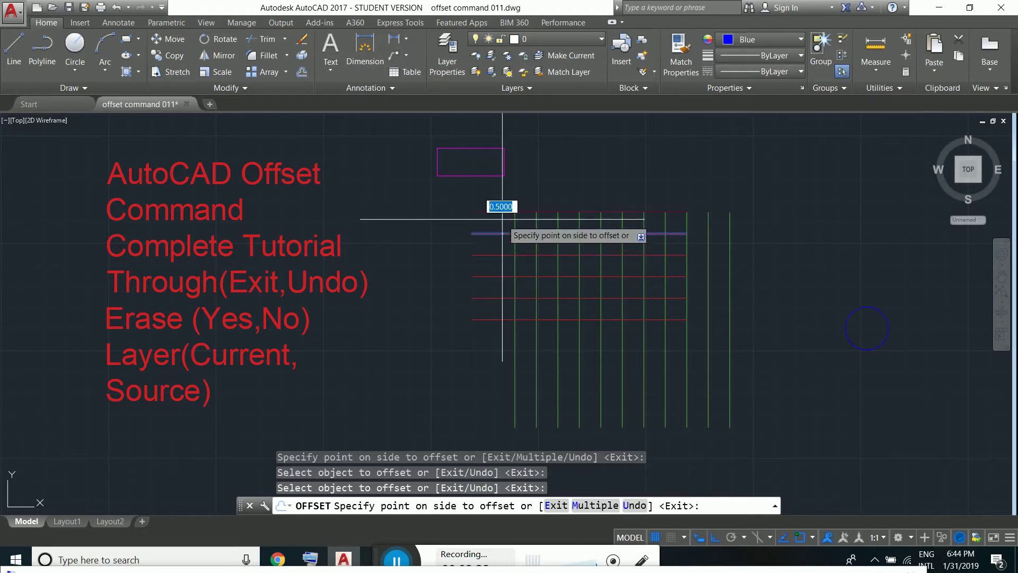
Add 0.50-spaced red lines below the bottom red line.
left_click(492, 320)
left_click(495, 342)
left_click(498, 364)
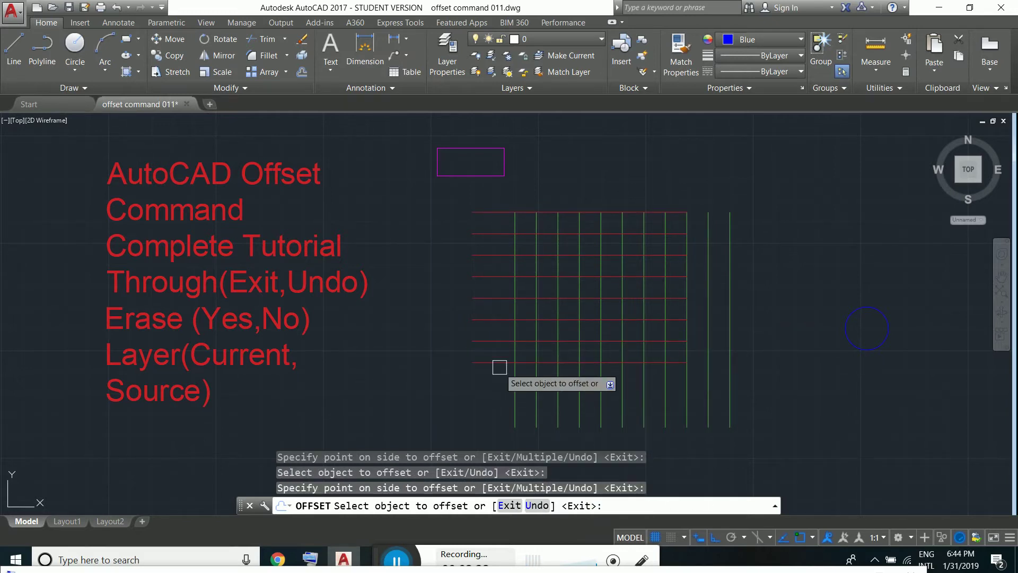
left_click(500, 395)
left_click(501, 411)
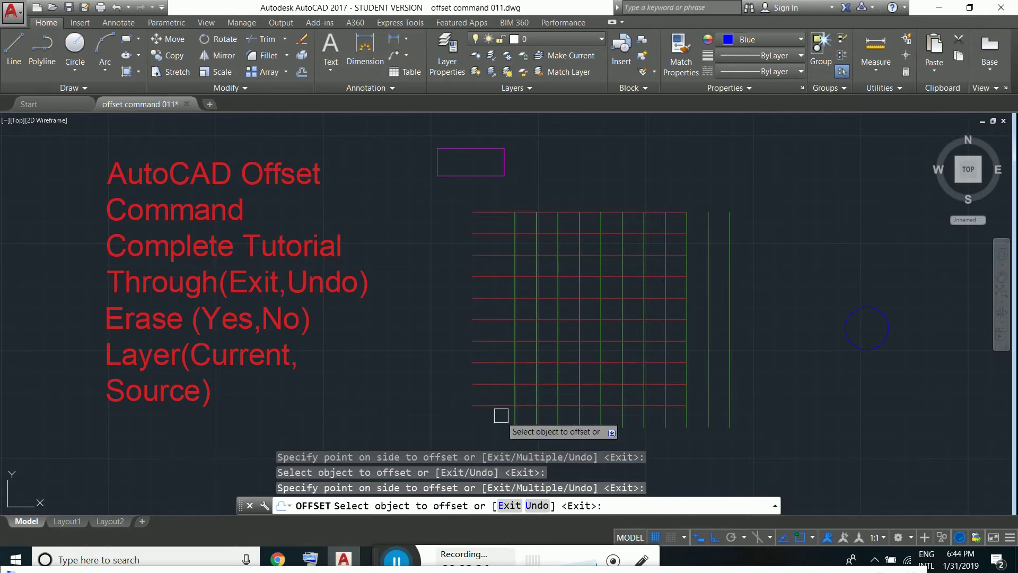
left_click(501, 426)
left_click(499, 406)
left_click(498, 424)
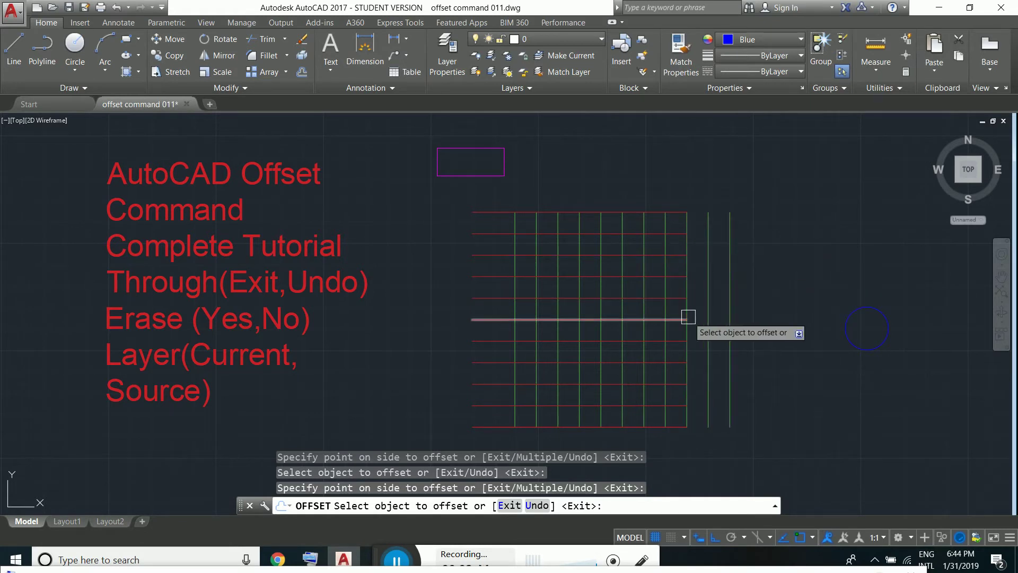
Attempt to offset the magenta rectangle, then cancel the failed try.
scroll(480, 148, "up", 4)
scroll(480, 148, "down", 2)
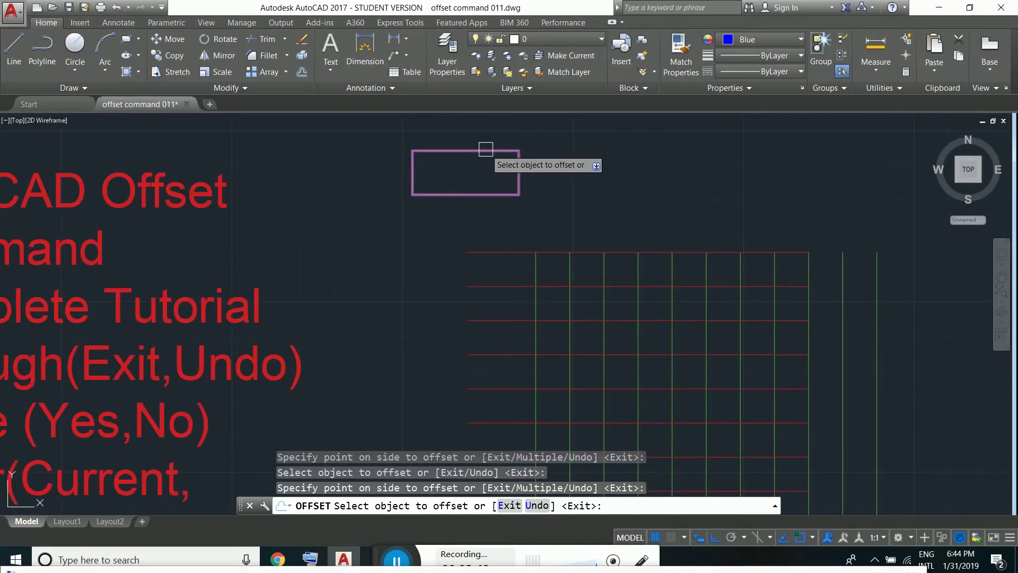
left_click(486, 151)
left_click(485, 154)
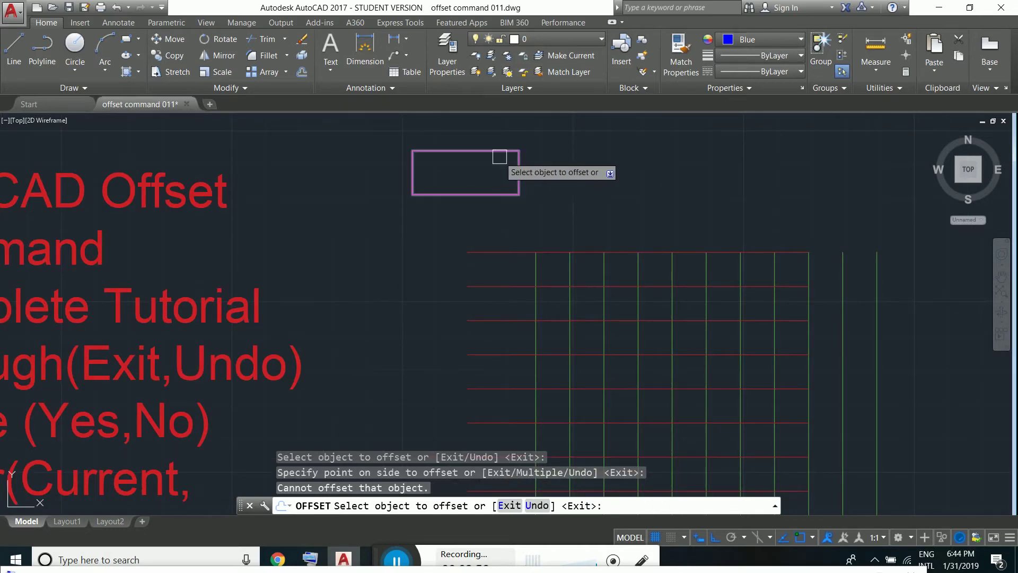
key("Escape")
type("O")
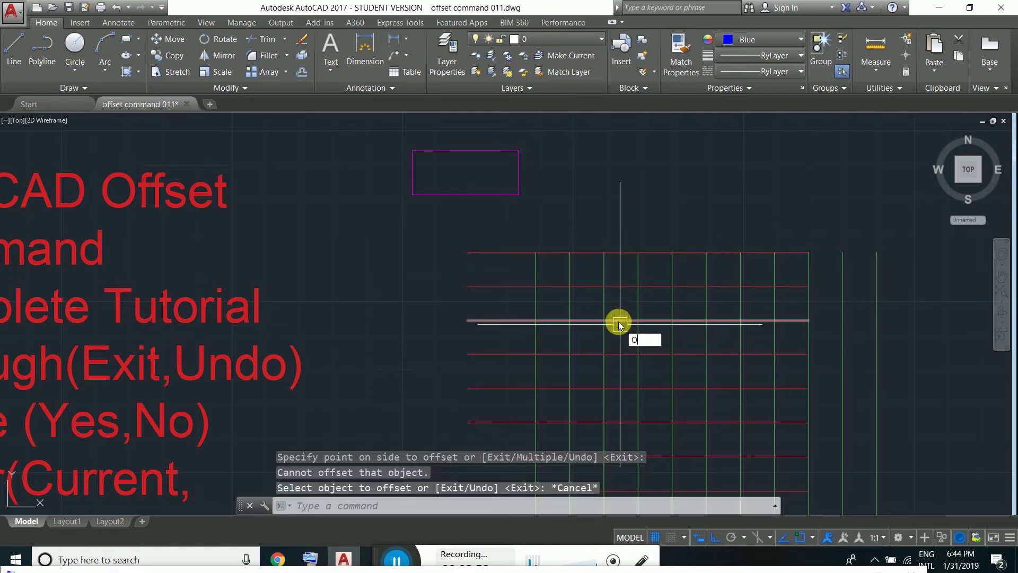
Restart Offset at 0.1 and add two rectangles outside the magenta one.
key("Return")
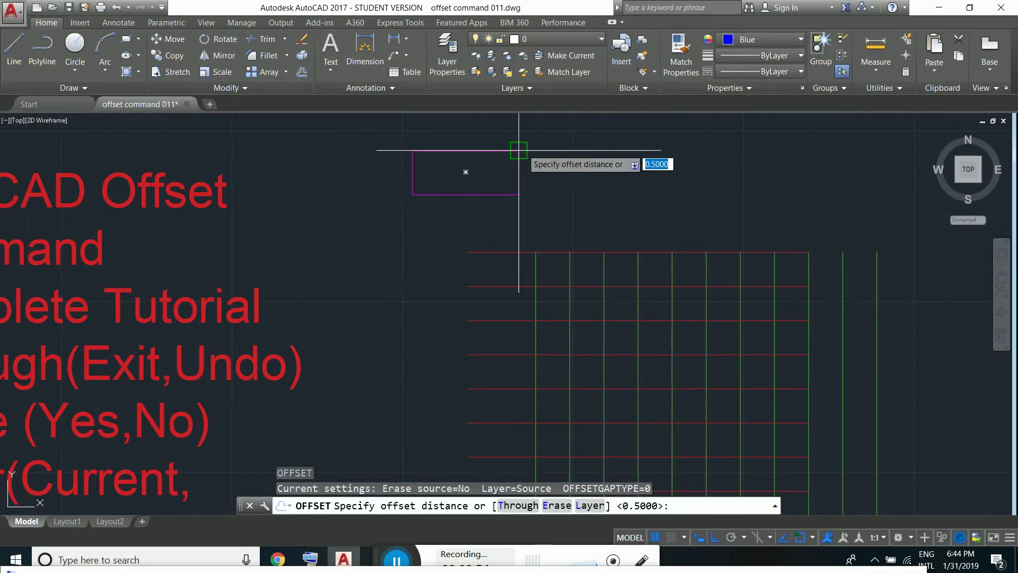
left_click(519, 150)
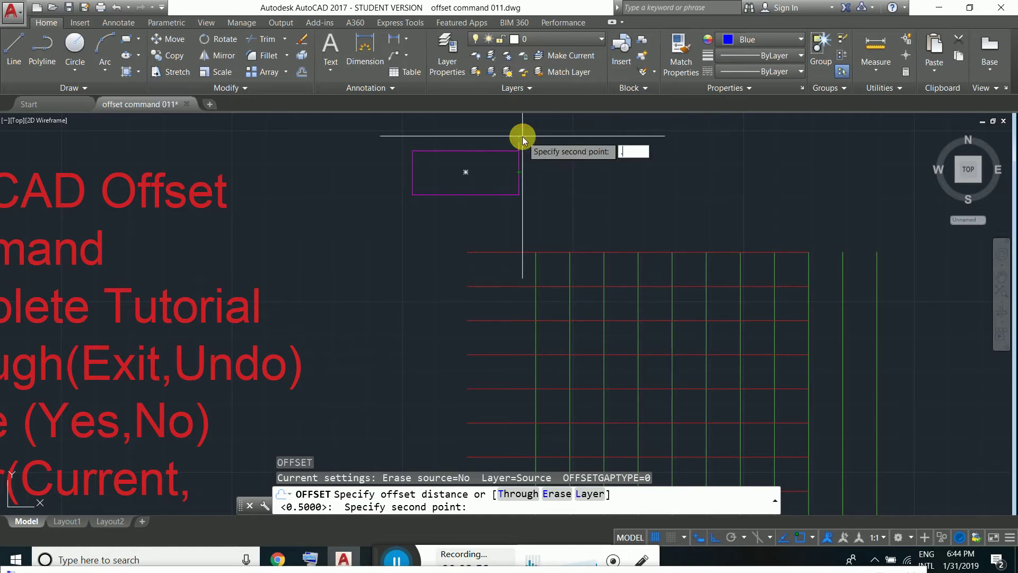
type(".1")
key("Return")
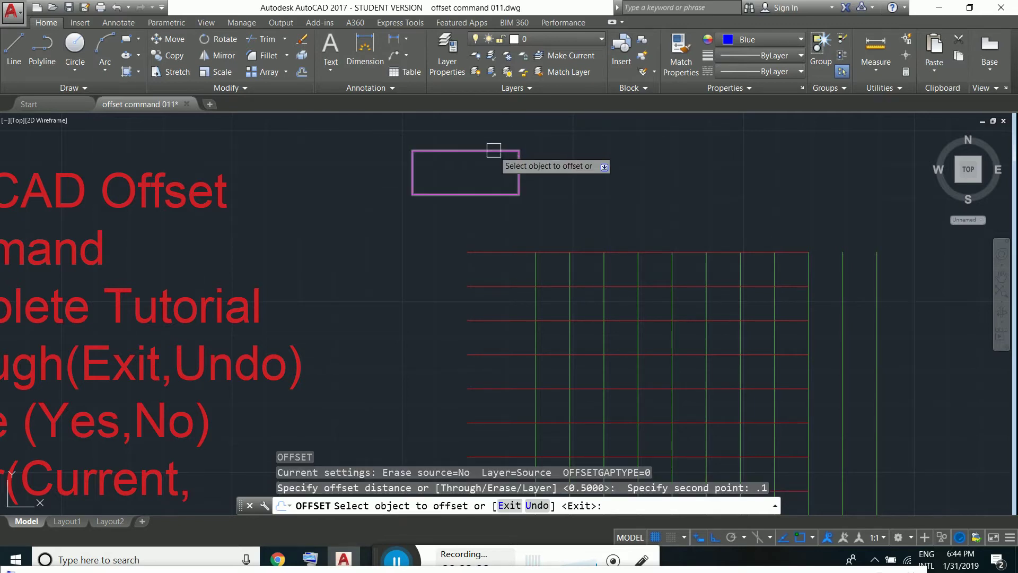
left_click(493, 151)
left_click(501, 144)
left_click(504, 123)
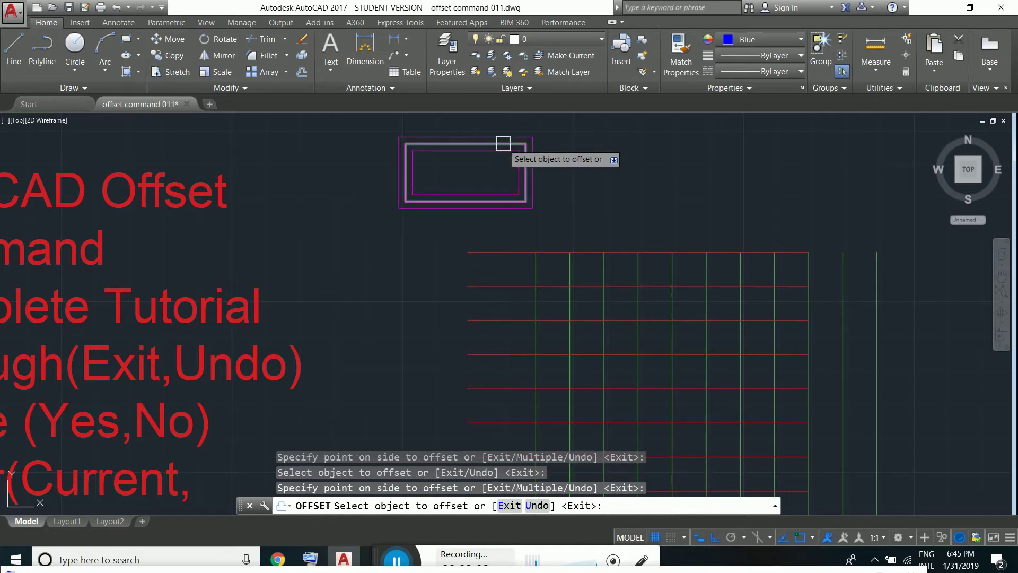
Add smaller 0.1-spaced rectangles nested inside the magenta rectangle.
left_click(500, 151)
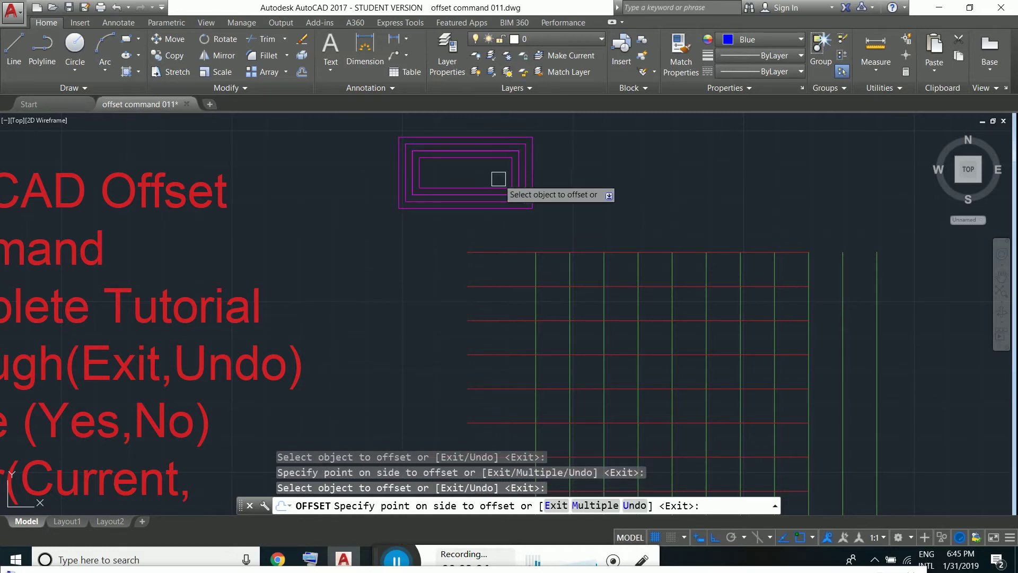
left_click(500, 160)
left_click(491, 170)
left_click(493, 166)
left_click(486, 171)
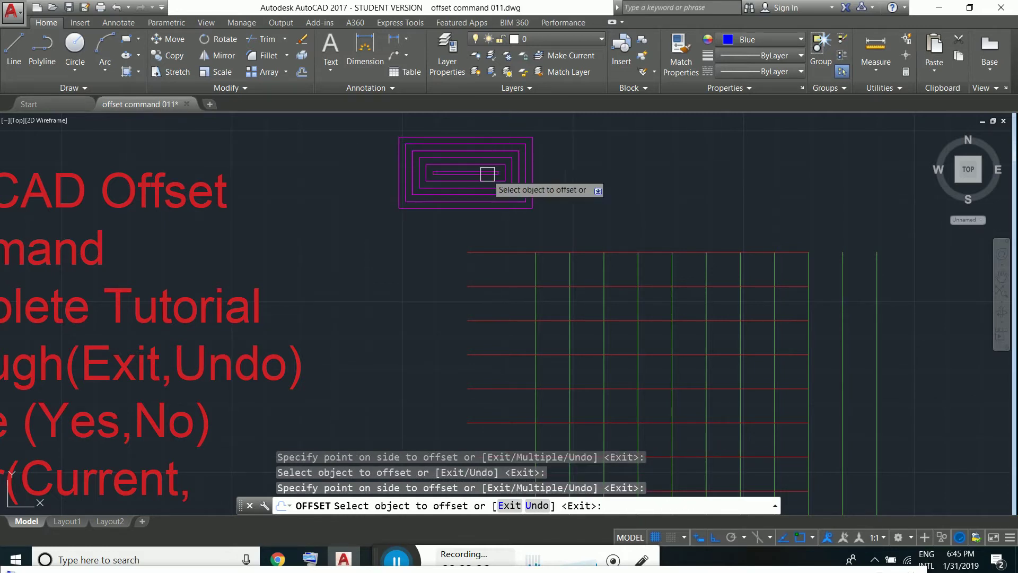
Recenter the view and add two more 0.1 rectangles outside the outermost.
middle_click_drag(818, 322, 582, 236)
scroll(666, 297, "down", 5)
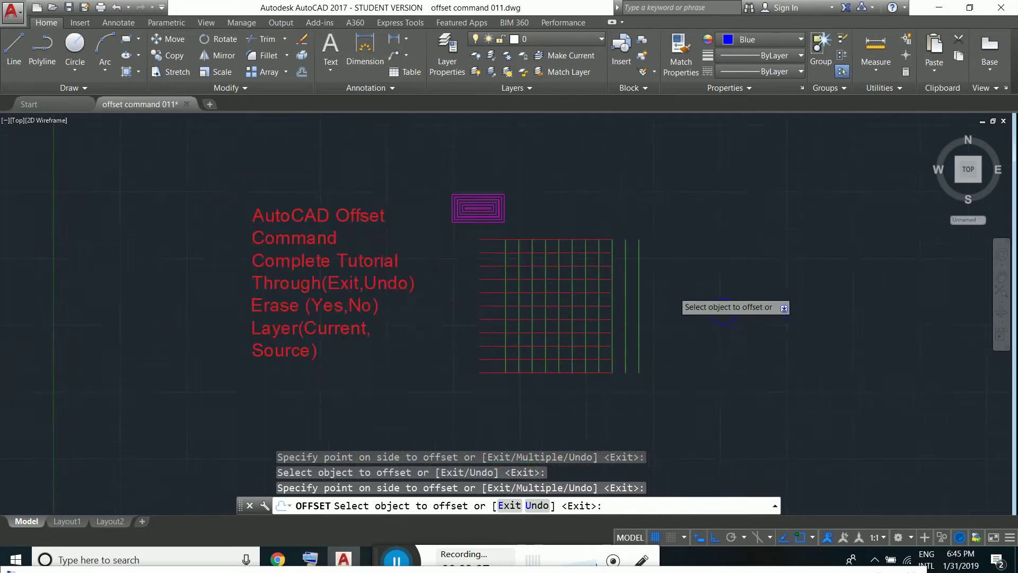
scroll(705, 304, "down", 1)
scroll(705, 304, "up", 8)
scroll(698, 296, "down", 4)
scroll(719, 297, "down", 3)
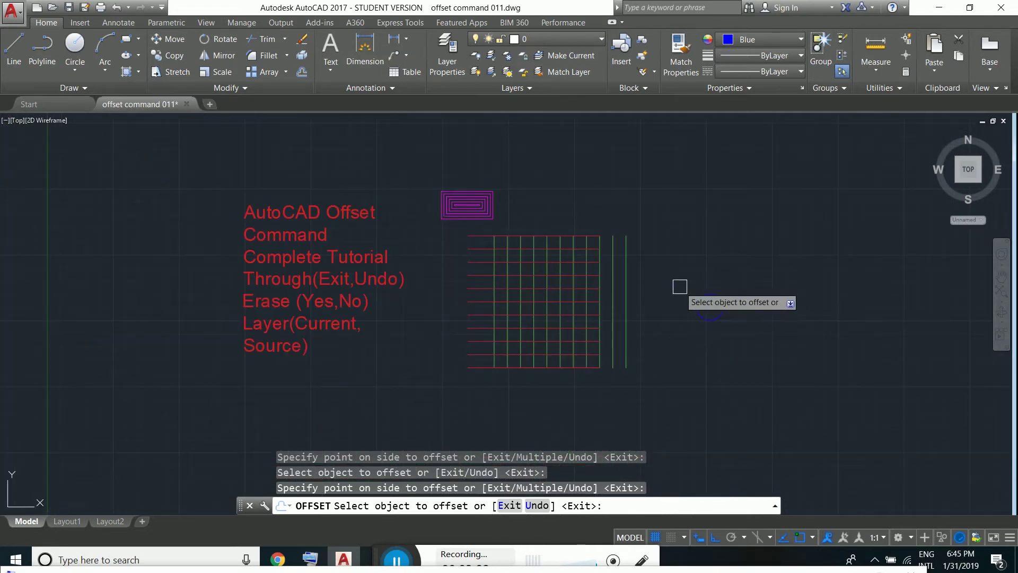
scroll(680, 289, "up", 4)
middle_click_drag(676, 279, 775, 353)
scroll(776, 352, "down", 3)
scroll(435, 234, "up", 5)
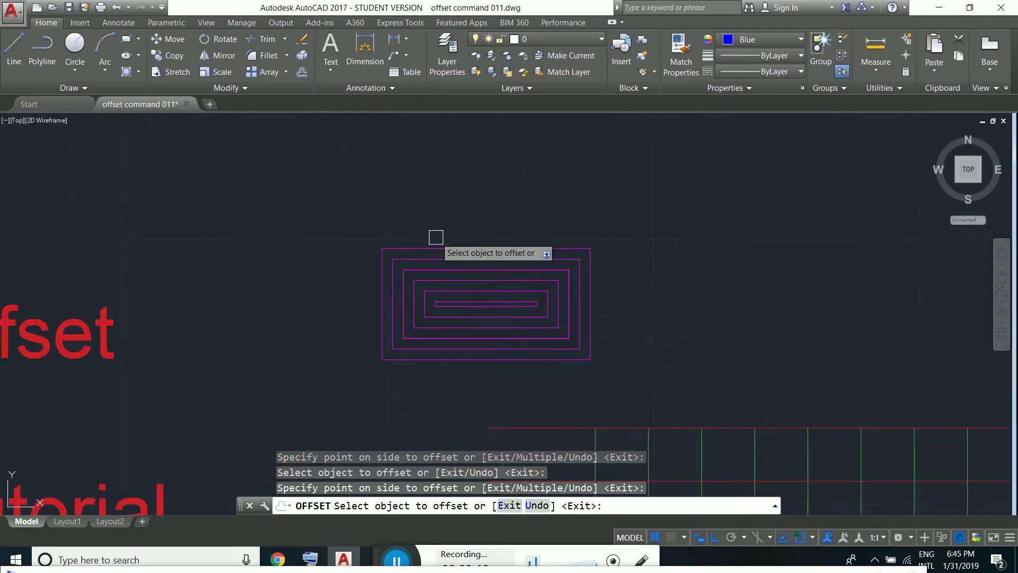
scroll(504, 261, "up", 4)
left_click(508, 247)
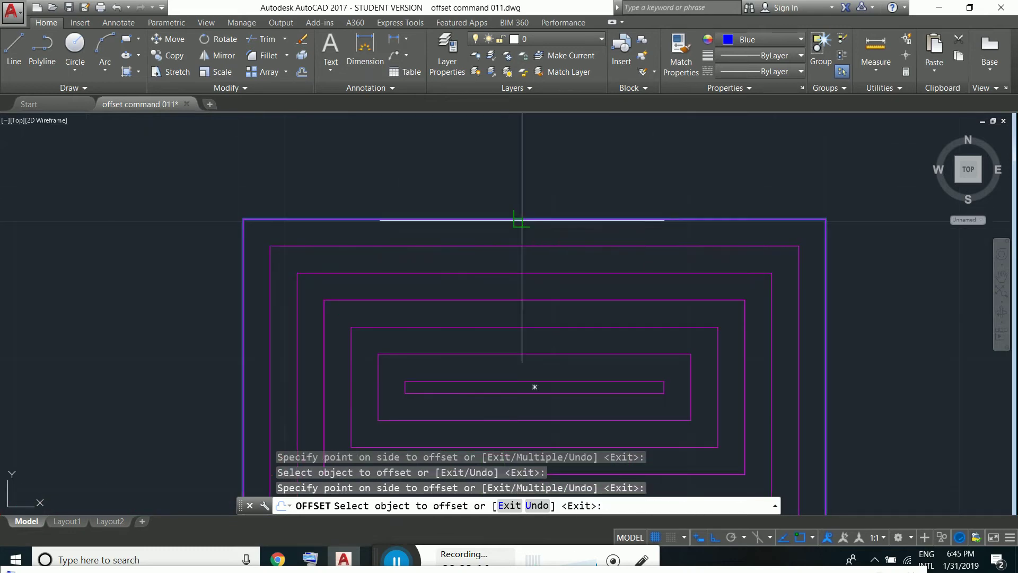
left_click(524, 219)
left_click(552, 181)
End the offset command and dismiss the stray selection window.
scroll(546, 191, "down", 8)
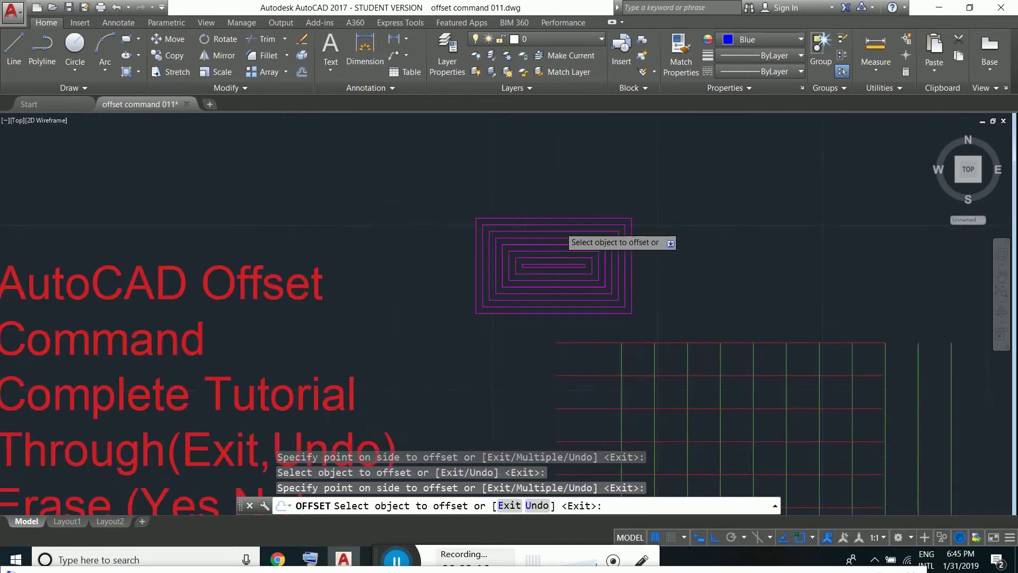
mouse_move(612, 313)
middle_mouse_down()
mouse_move(634, 326)
mouse_move(500, 213)
middle_mouse_up()
key("Escape")
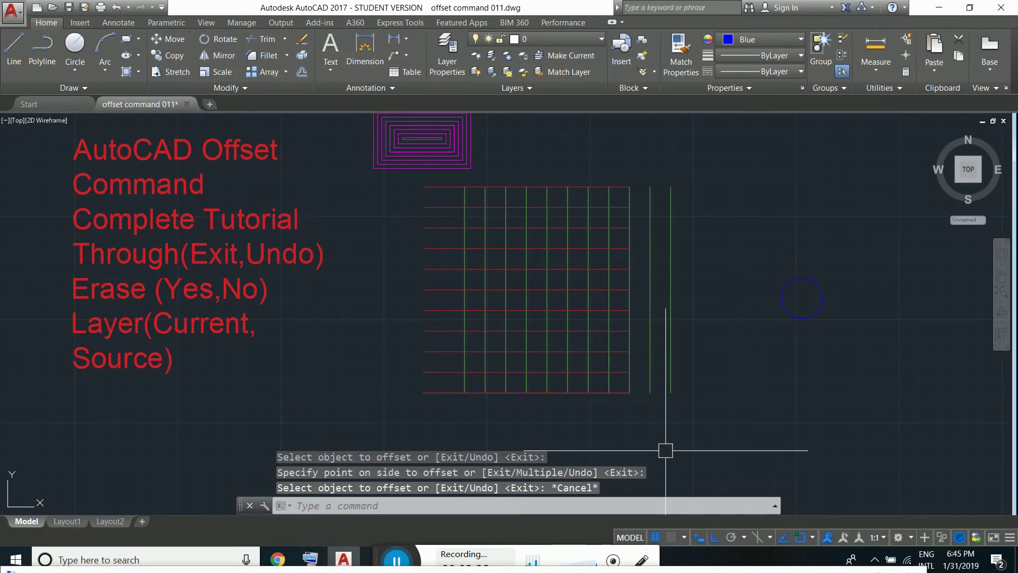
left_click(634, 511)
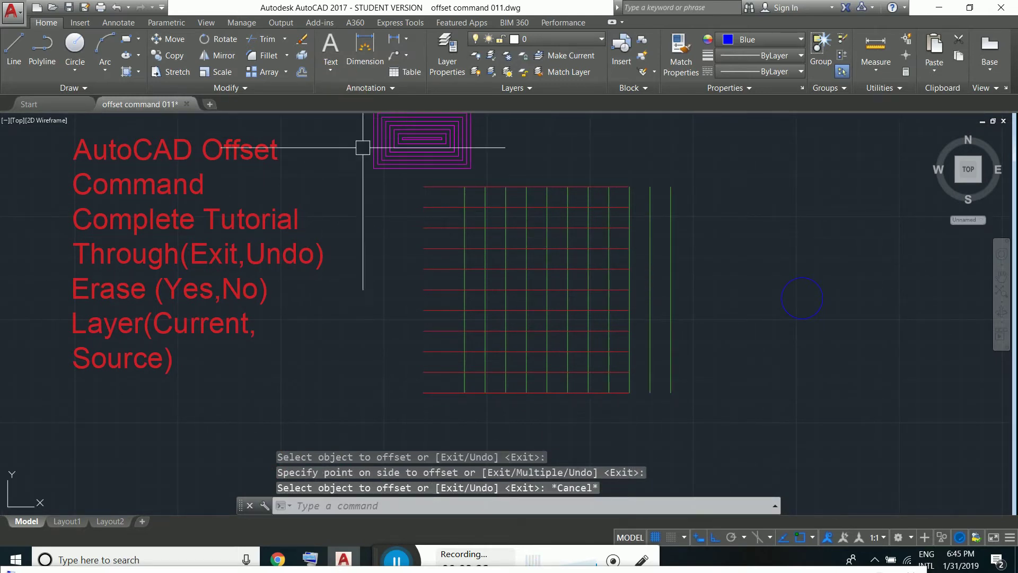
left_click(384, 205)
key("Escape")
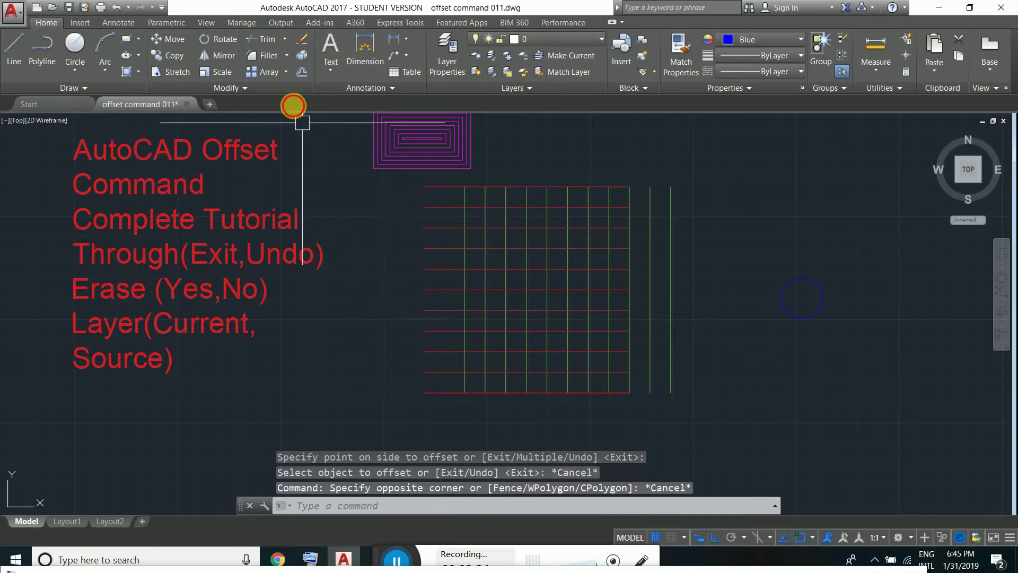
Offset the blue circle outward at 0.1 into several larger concentric circles.
left_click(301, 74)
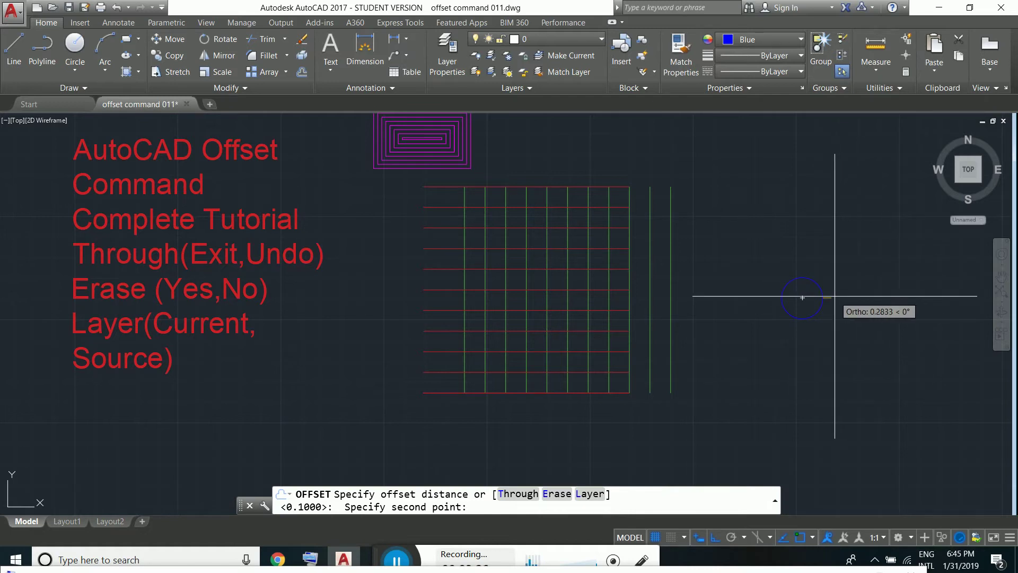
type(".1")
key("Return")
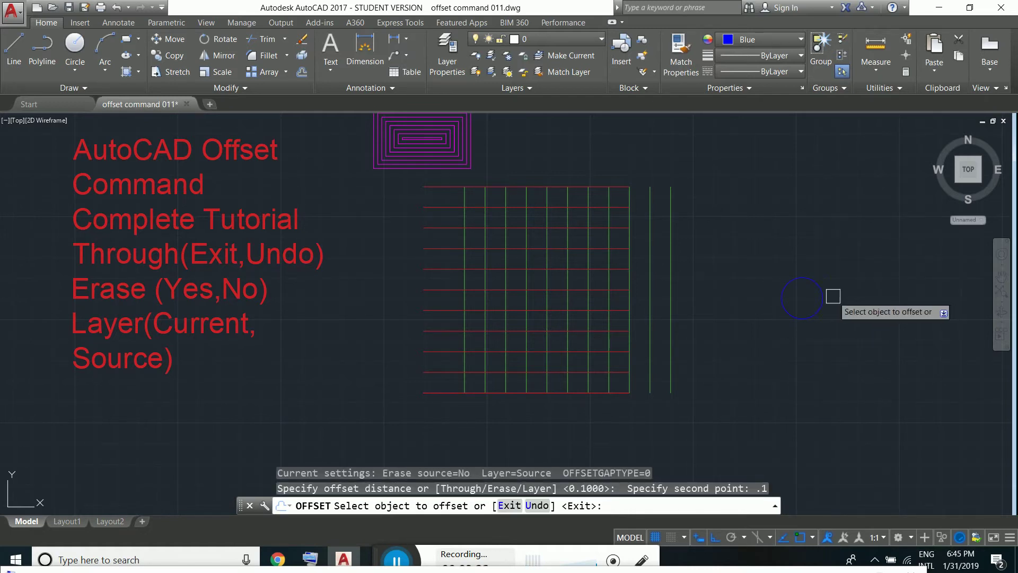
left_click(823, 295)
left_click(827, 292)
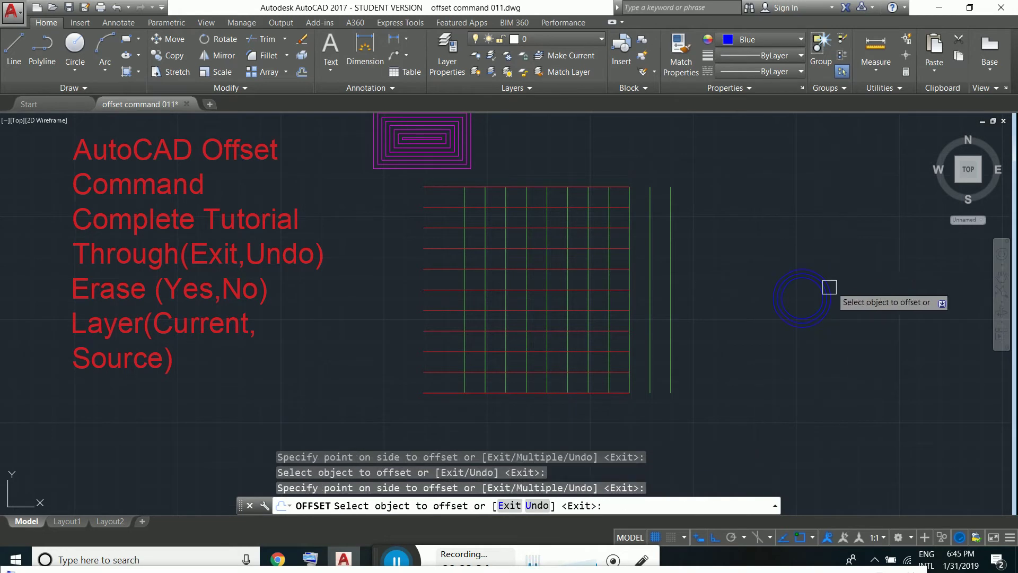
scroll(829, 287, "up", 5)
left_click(829, 270)
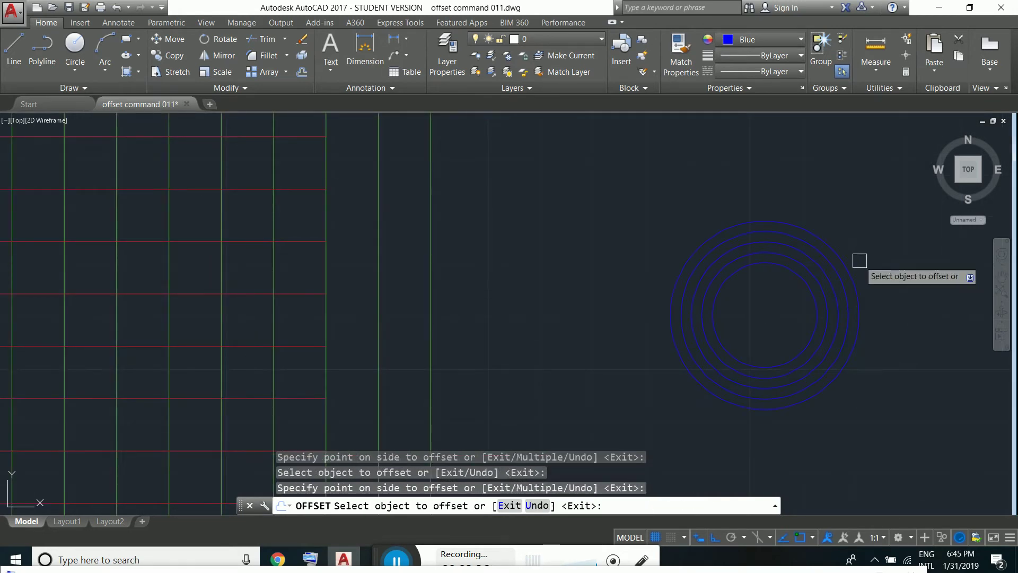
left_click(858, 286)
left_click(875, 253)
left_click(865, 273)
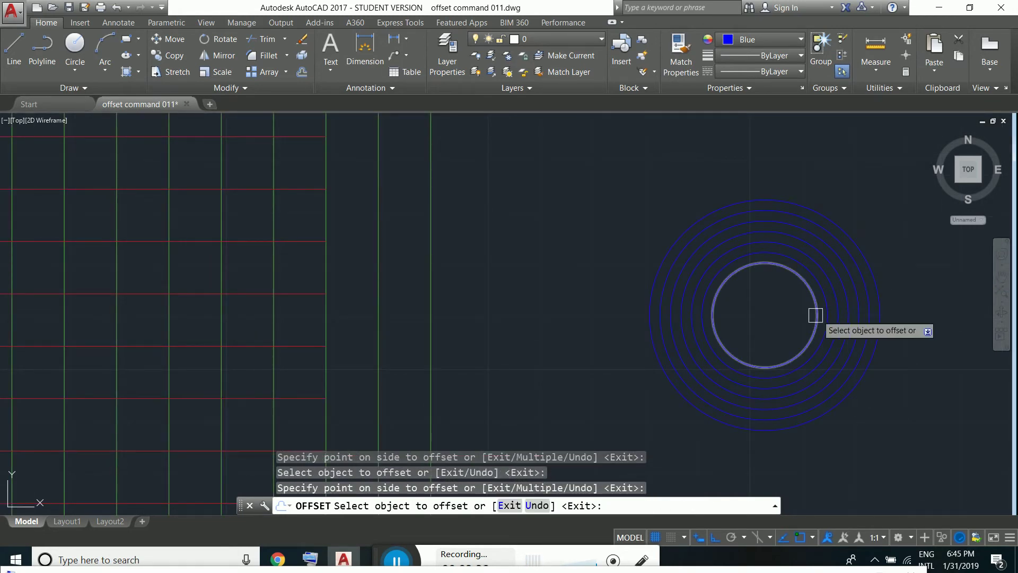
Add smaller 0.1-spaced concentric circles inside the blue circle.
left_click(816, 315)
left_click(777, 313)
left_click(799, 295)
left_click(794, 307)
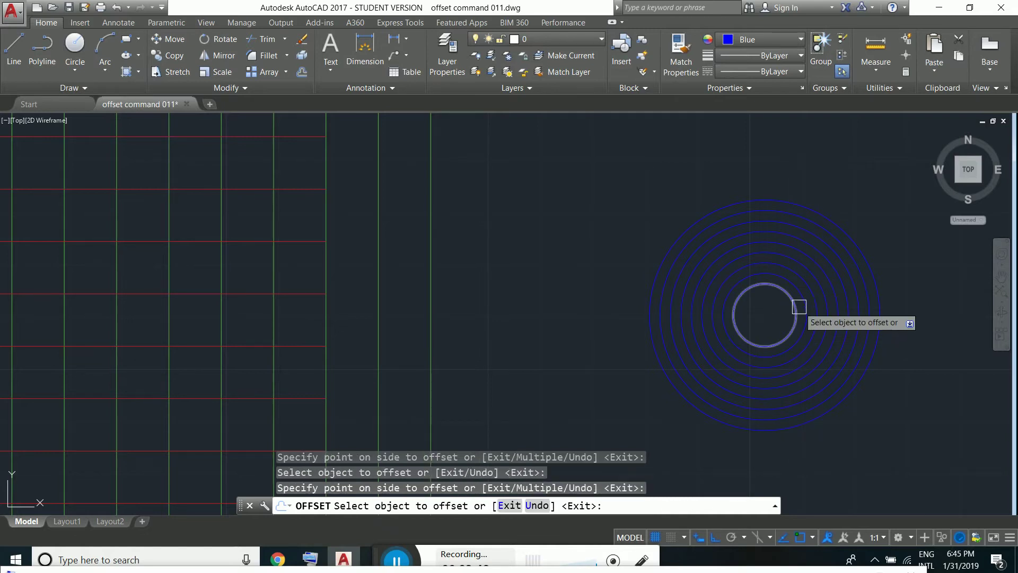
left_click(786, 295)
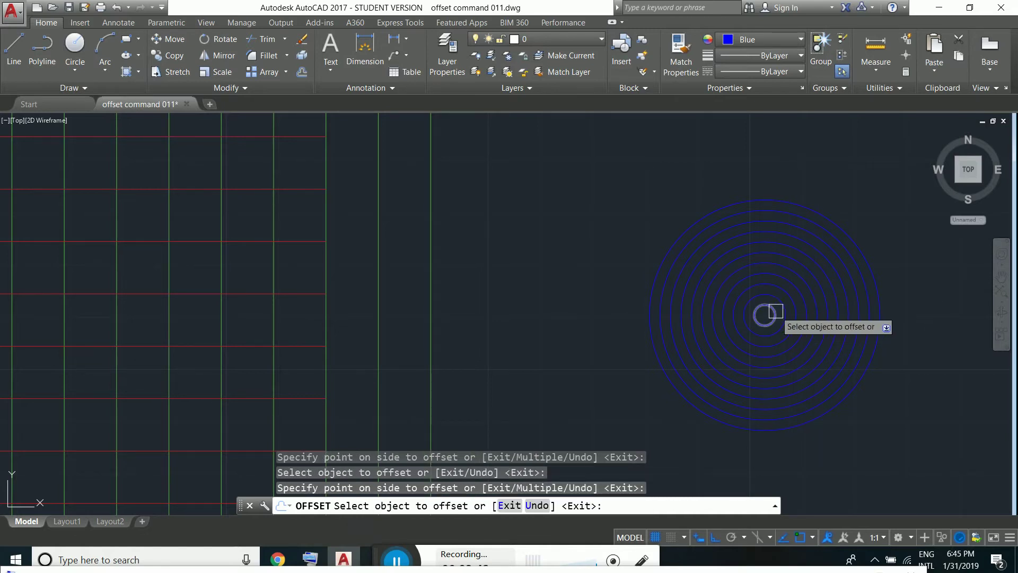
scroll(775, 311, "up", 5)
left_click(780, 290)
left_click(764, 314)
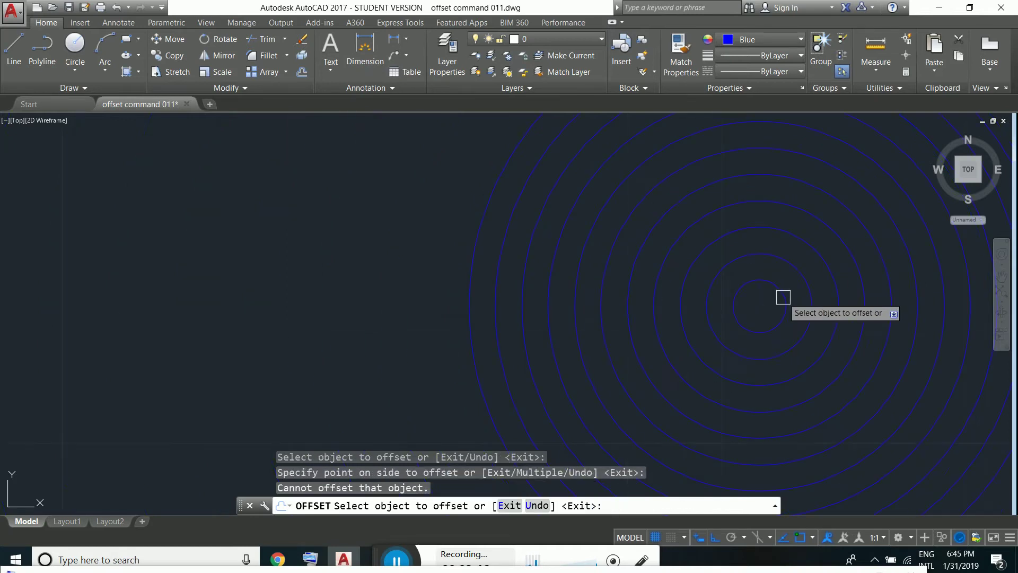
Zoom out to show the title, rectangles, grid and circles together.
scroll(783, 299, "down", 3)
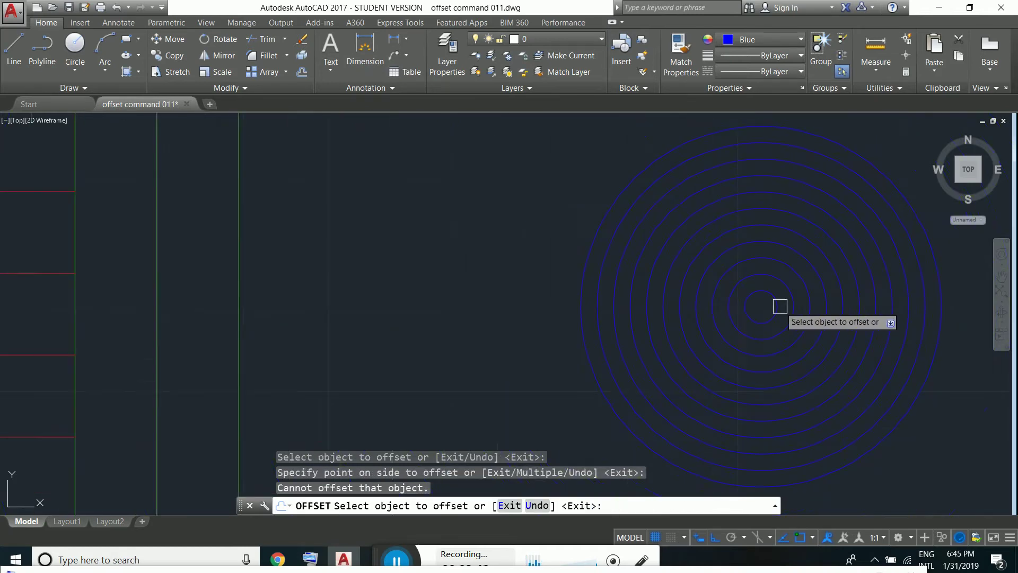
scroll(771, 307, "down", 2)
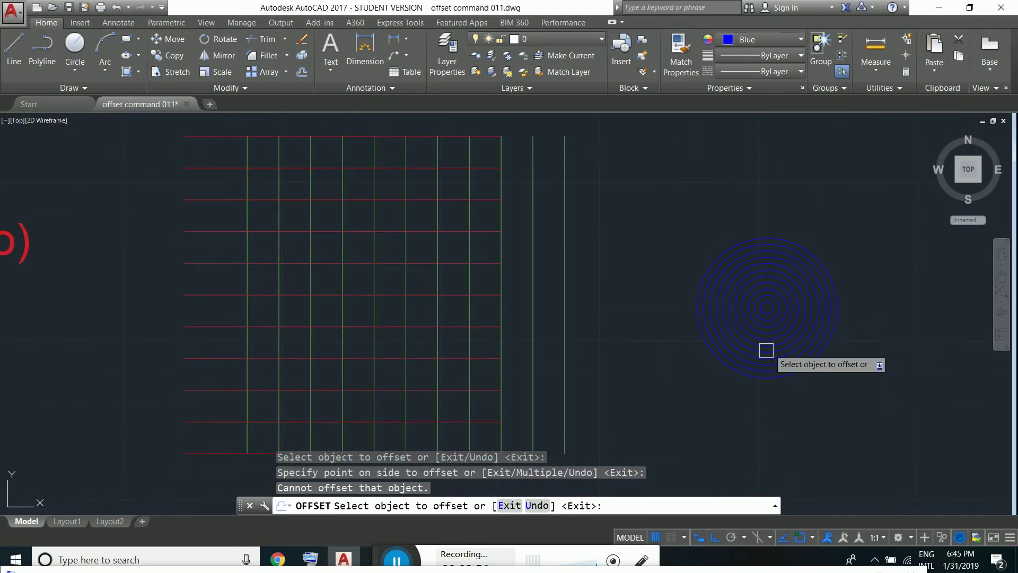
scroll(766, 350, "down", 2)
scroll(746, 405, "down", 2)
scroll(658, 310, "up", 4)
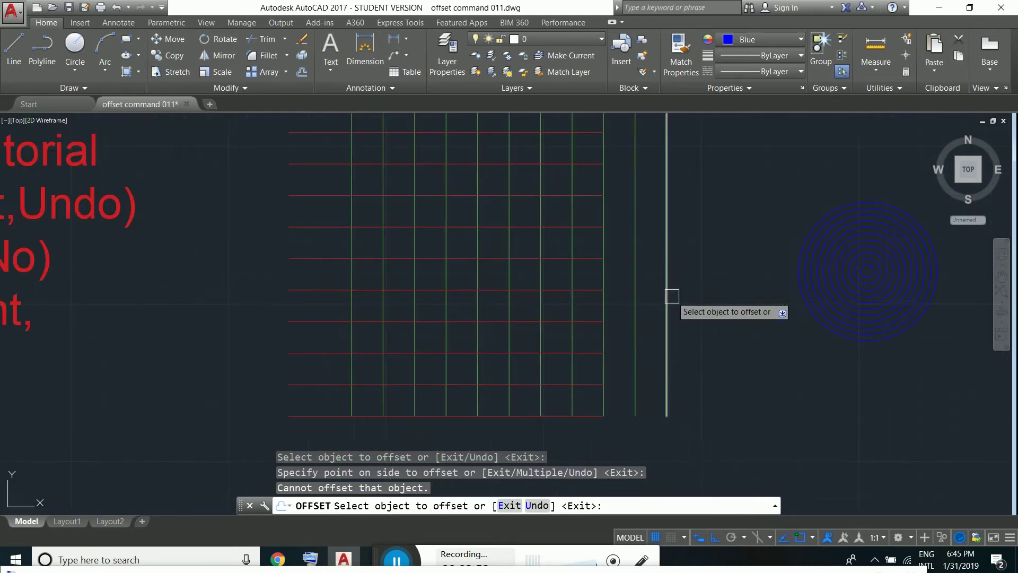
scroll(695, 340, "down", 1)
scroll(718, 389, "down", 1)
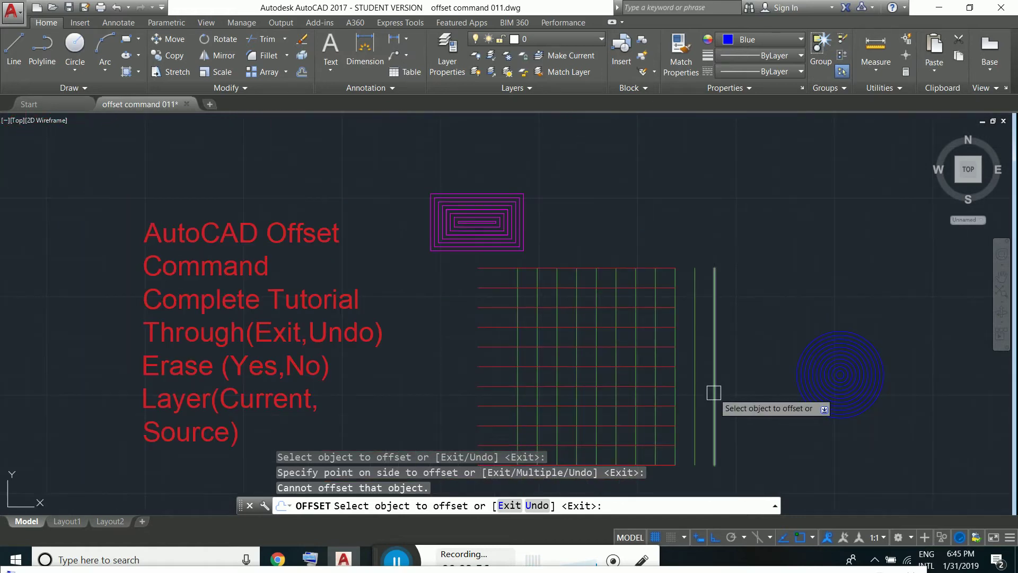
left_click(549, 508)
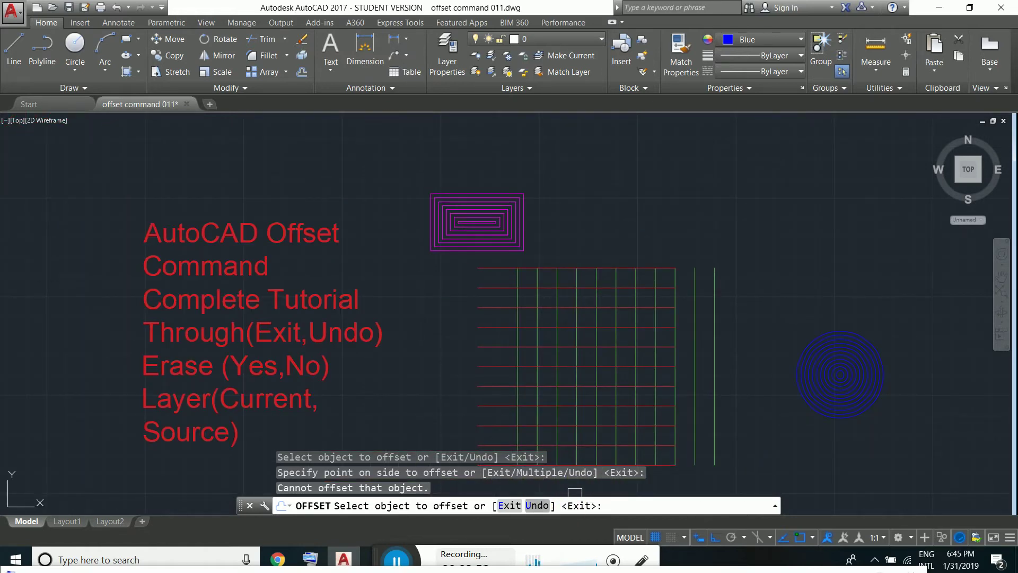
Apply Offset's Undo option repeatedly to remove every concentric circle copy.
left_click(544, 508)
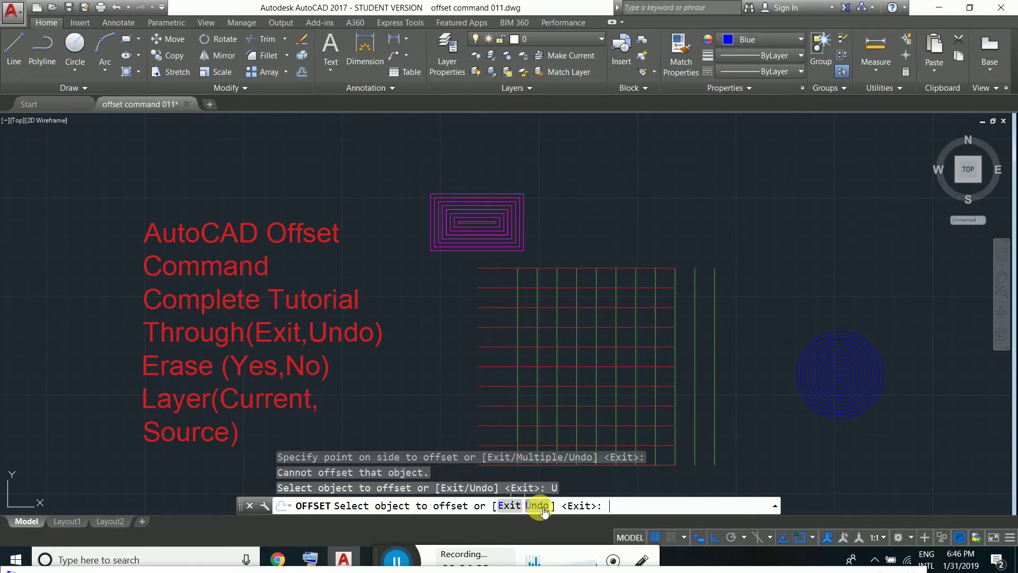
left_click(541, 506)
left_click(544, 507)
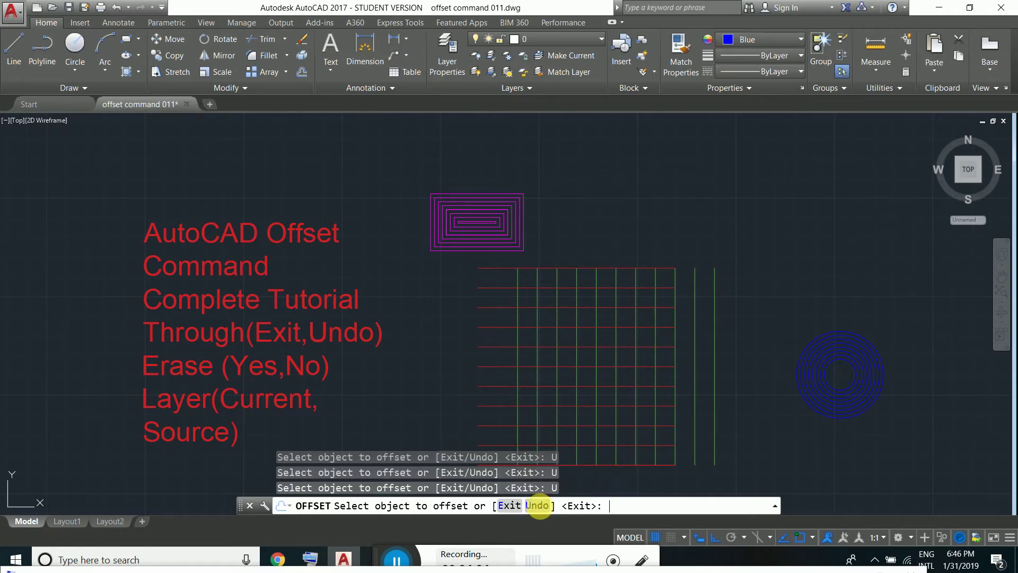
left_click(542, 507)
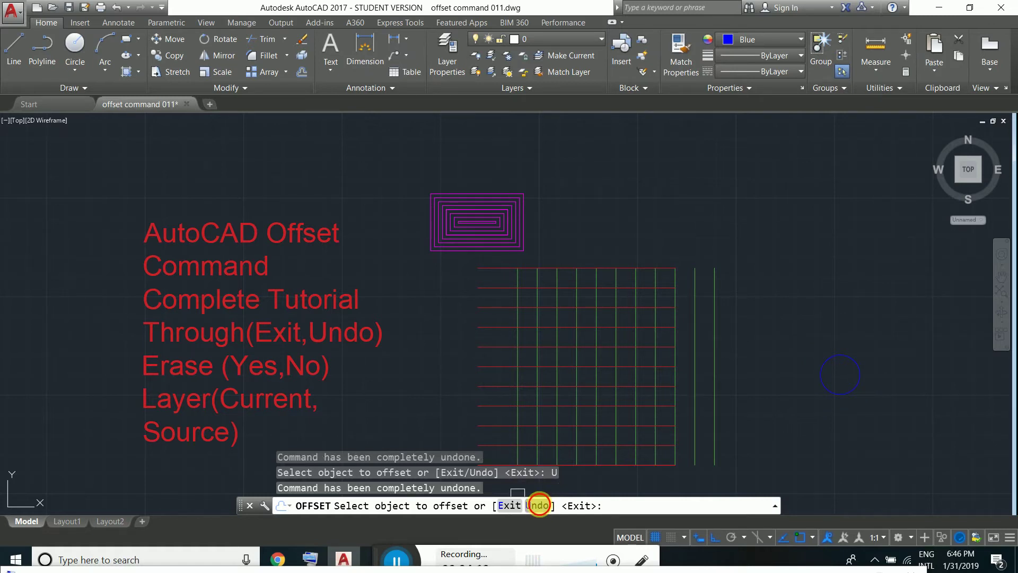
middle_click_drag(657, 446, 659, 371)
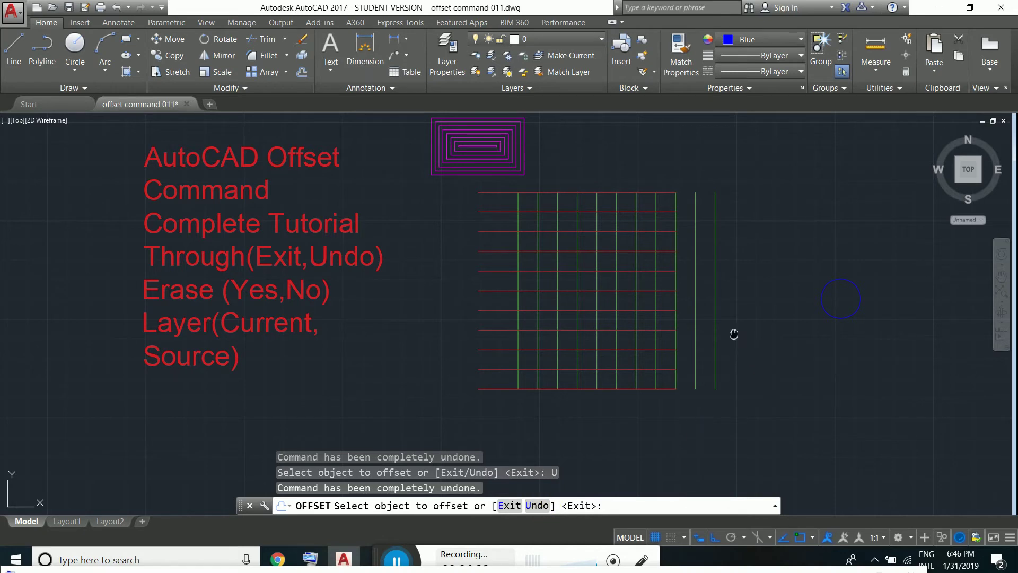
Restart Offset in Through mode and copy the rightmost green line 1 unit right.
middle_click_drag(734, 334, 696, 353)
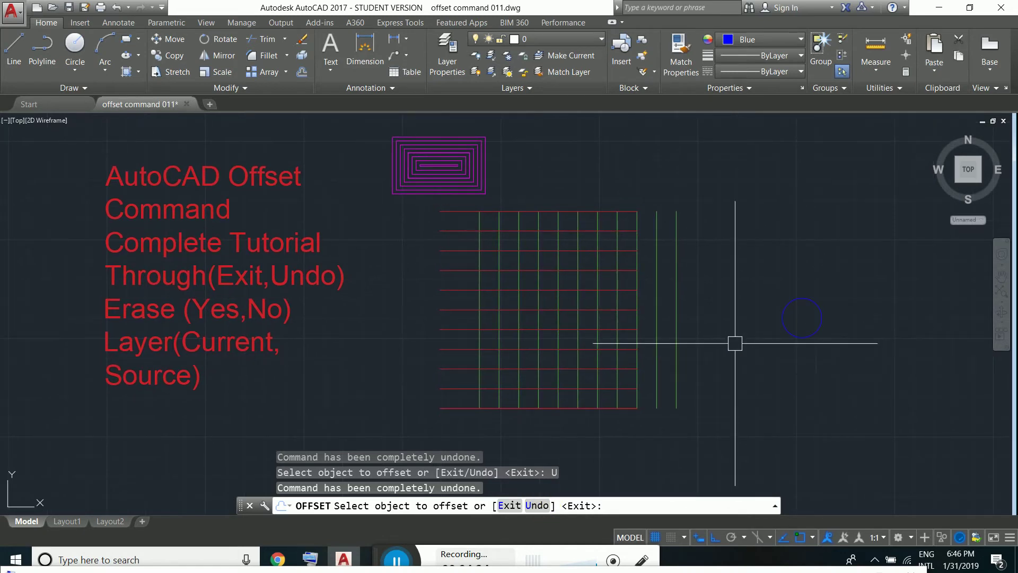
key("Escape")
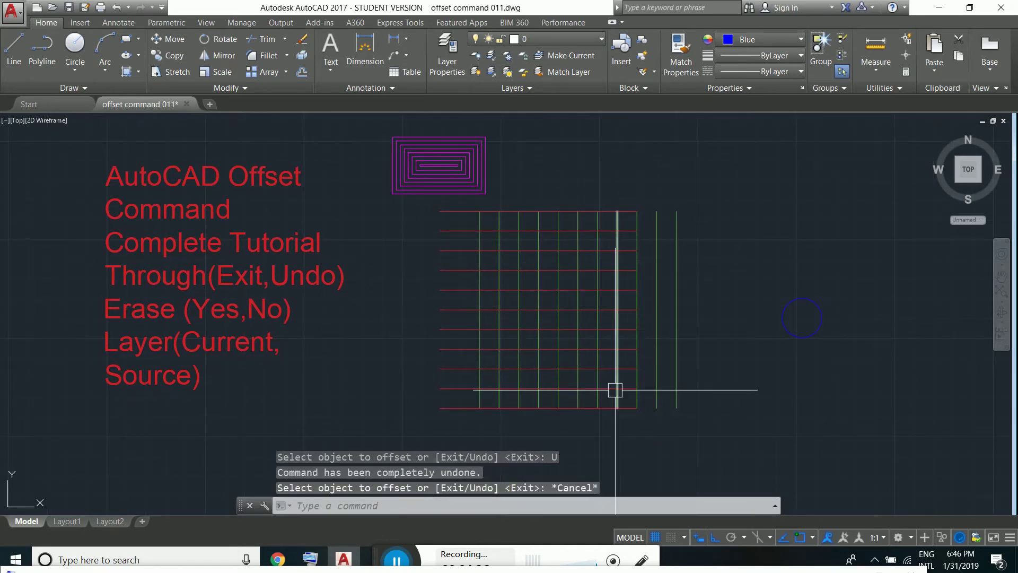
middle_click_drag(615, 390, 610, 337)
key("Return")
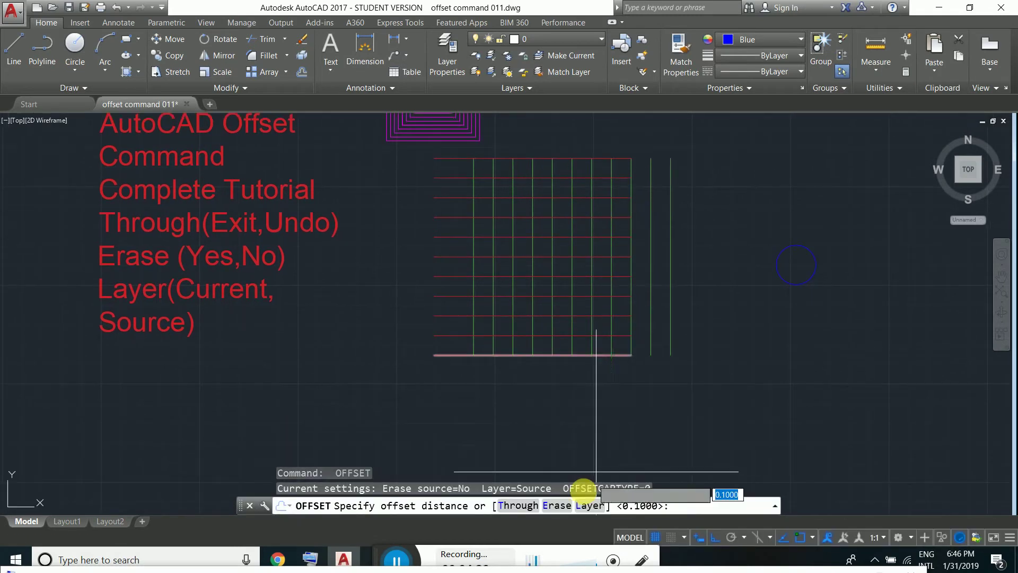
left_click(514, 505)
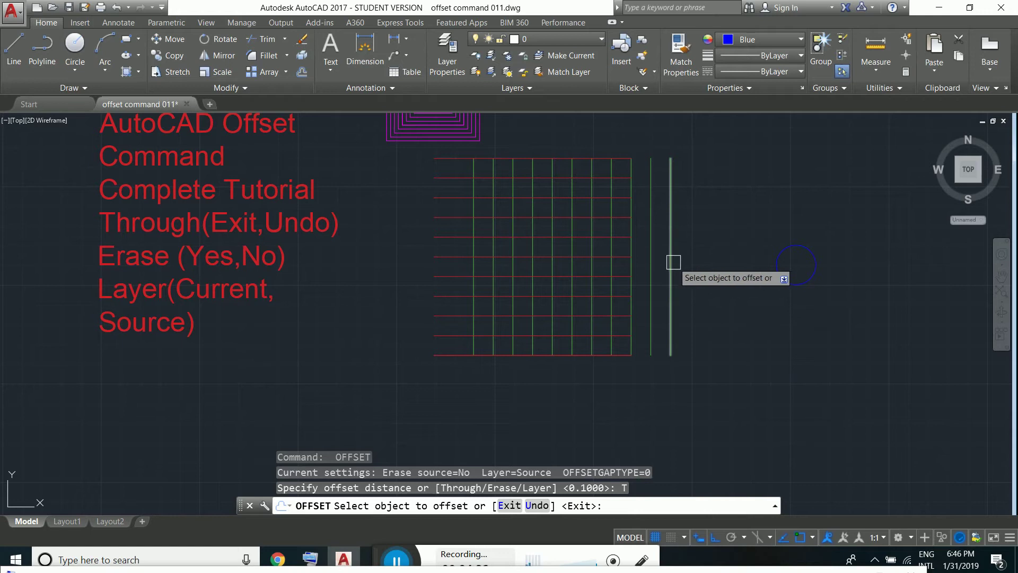
left_click(672, 262)
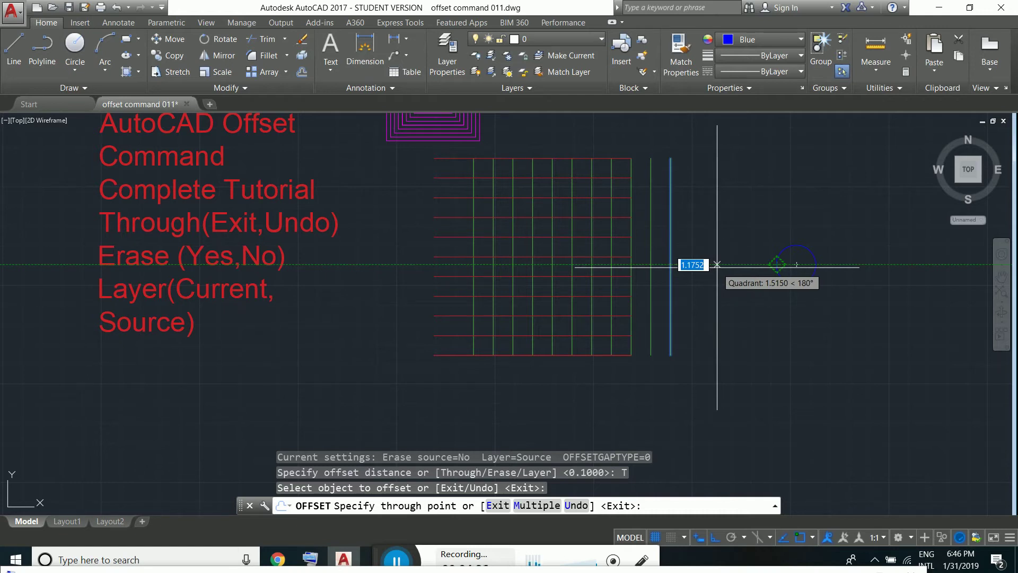
type("1")
key("Return")
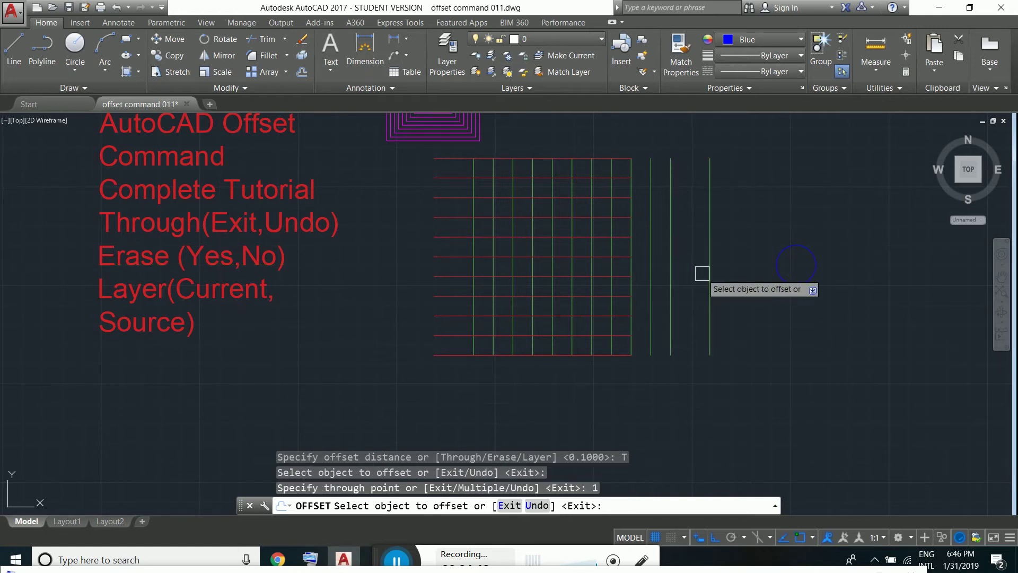
Add further green lines at through distances 2, 2 and 1.
left_click(710, 273)
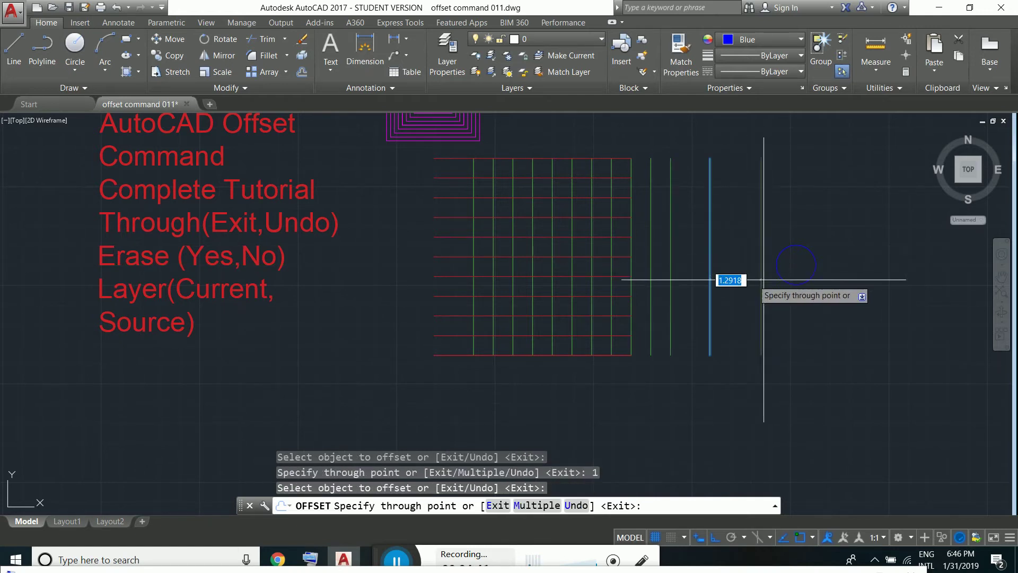
type("2")
key("Return")
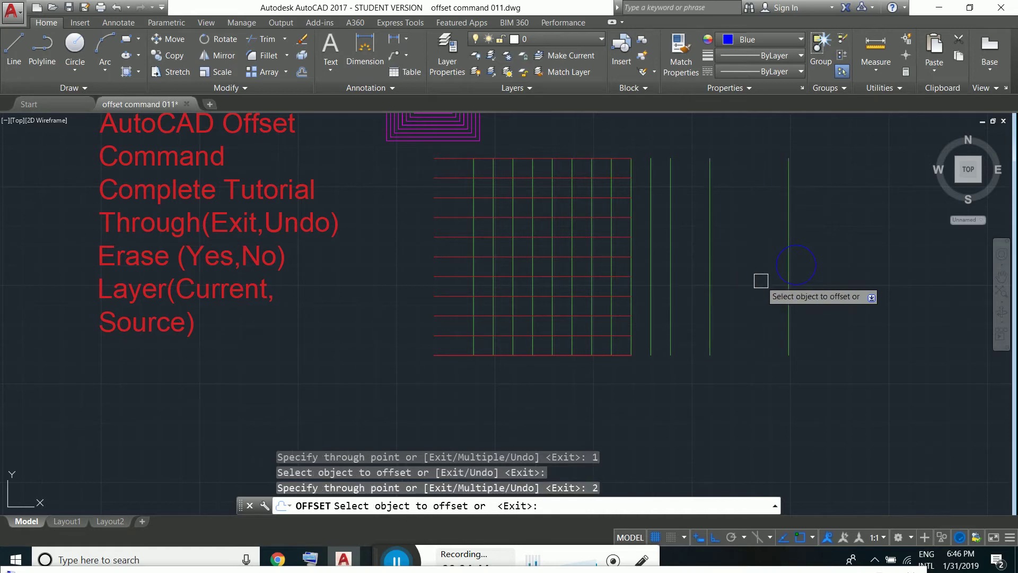
left_click(790, 227)
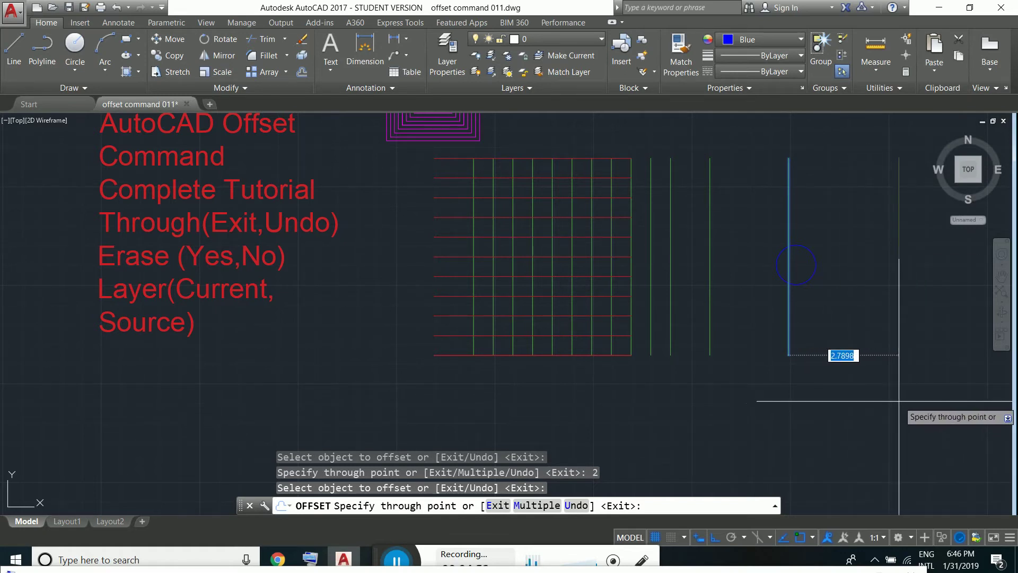
type("2")
key("Return")
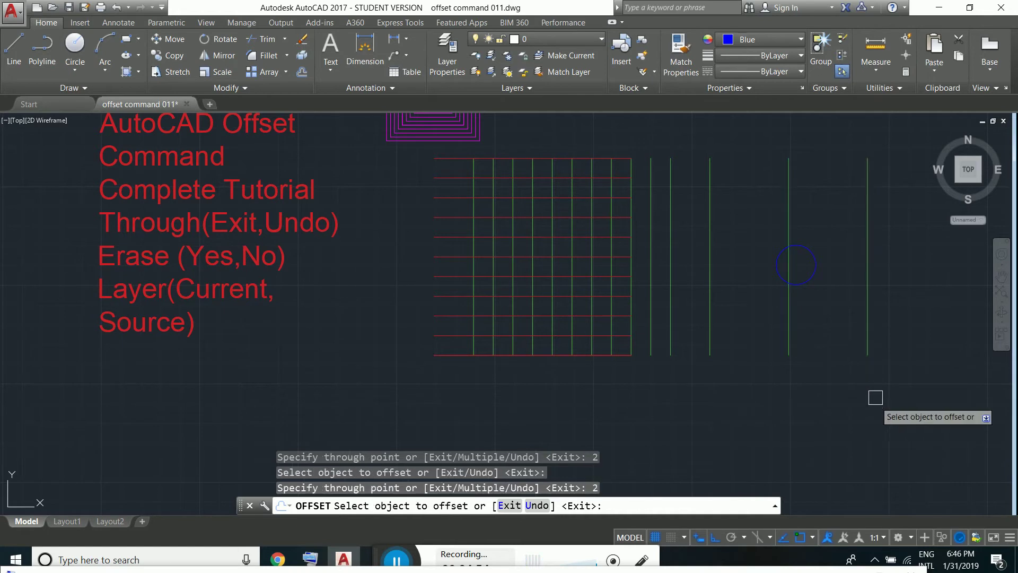
left_click(868, 337)
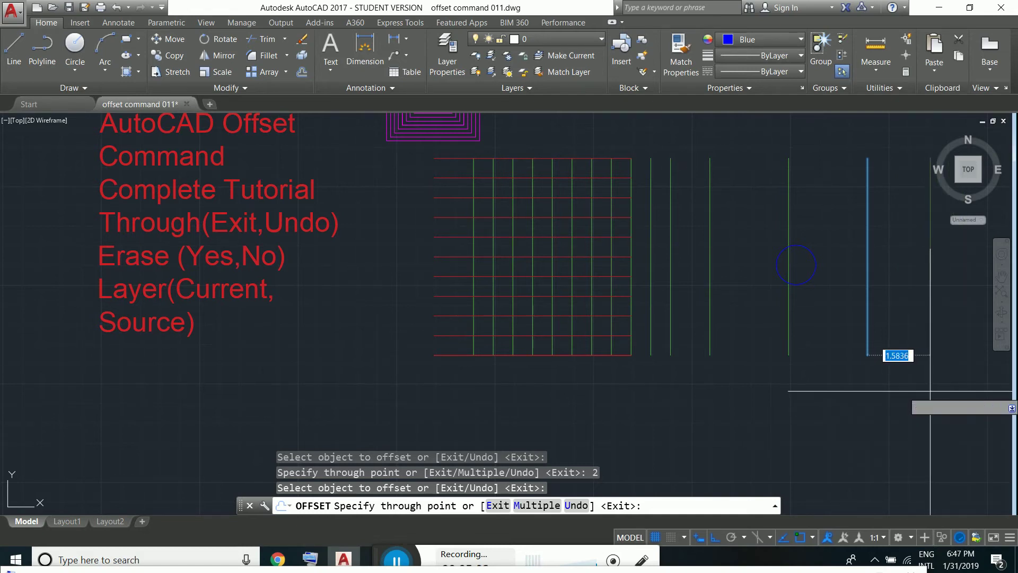
type("1")
key("Return")
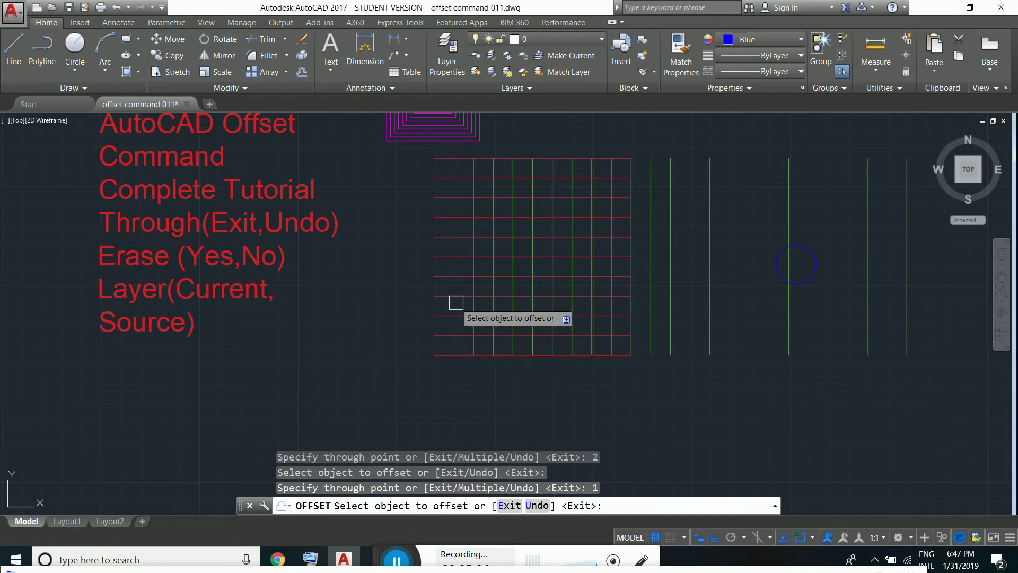
Offset the bottom red line 1 unit below the grid and exit Offset.
left_click(462, 359)
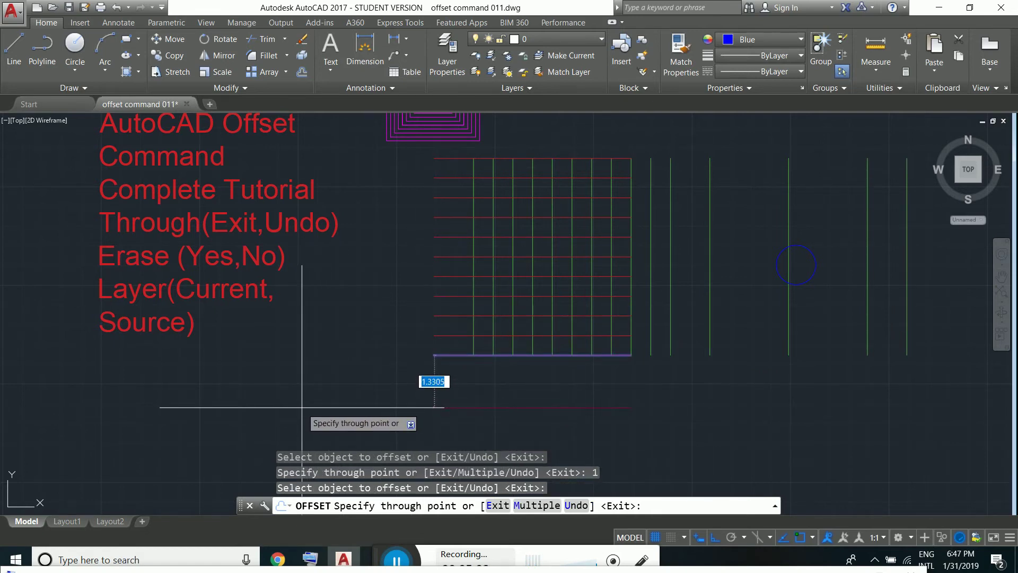
type("1")
key("Return")
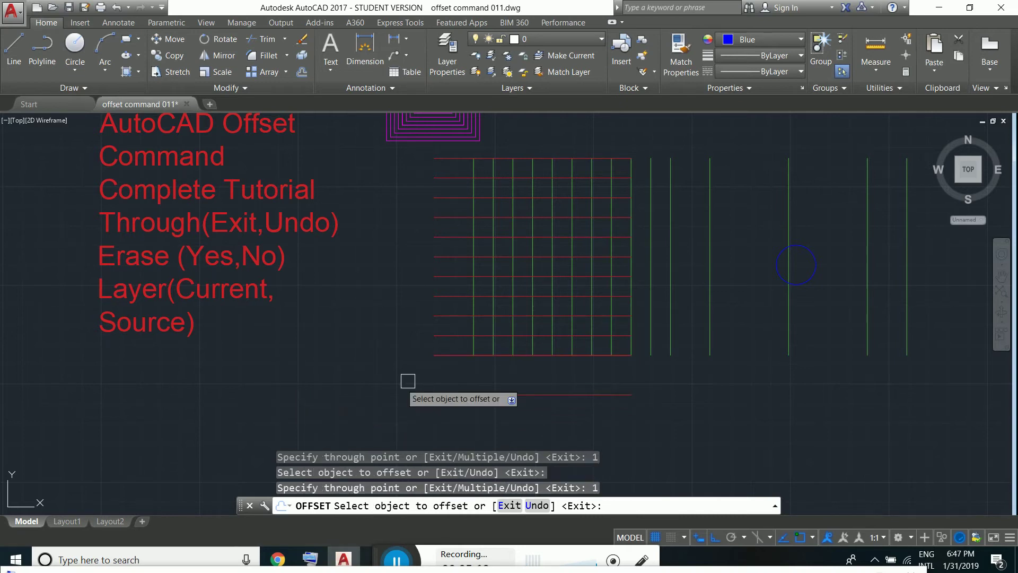
mouse_move(543, 325)
middle_mouse_down()
mouse_move(546, 344)
mouse_move(557, 310)
middle_mouse_up()
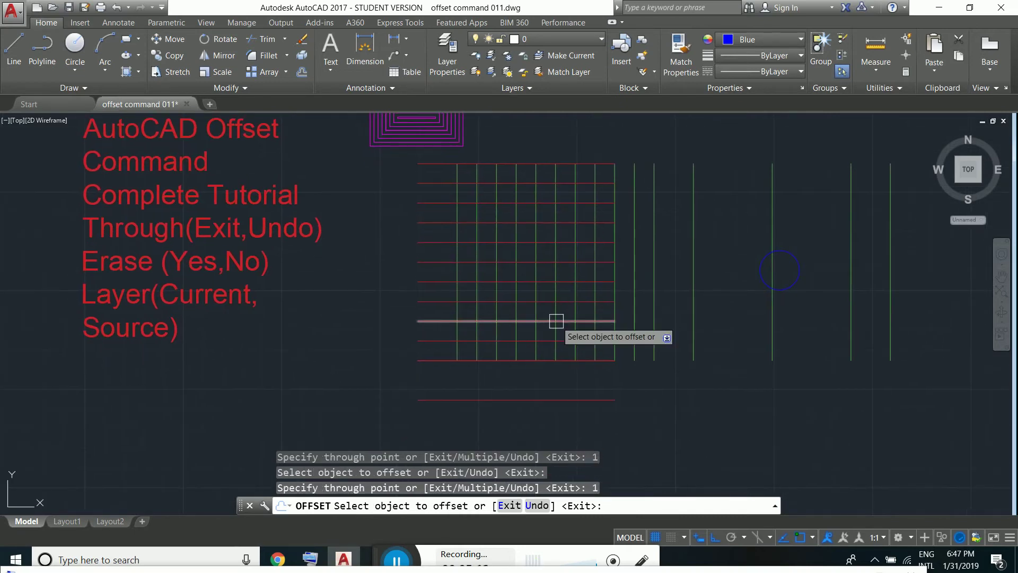
left_click(509, 506)
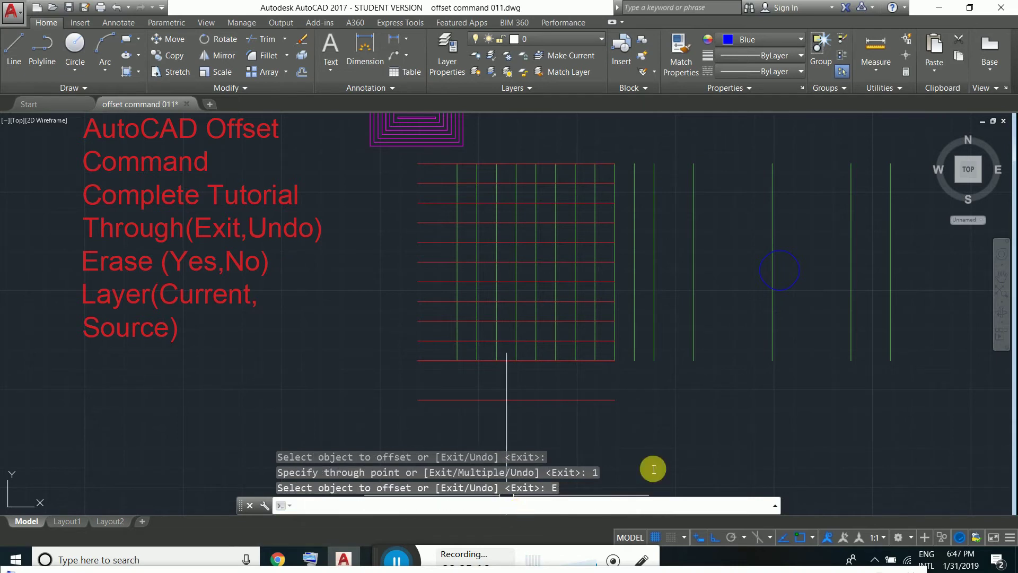
Restart Offset with Erase source set to Yes and distance 1, moving the rightmost green line right.
key("Return")
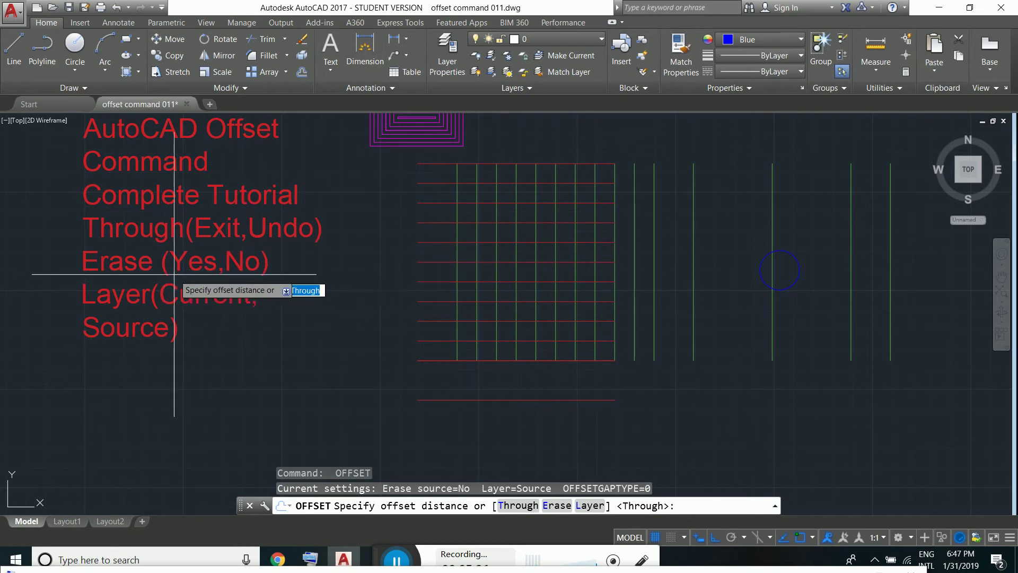
middle_click_drag(334, 285, 324, 337)
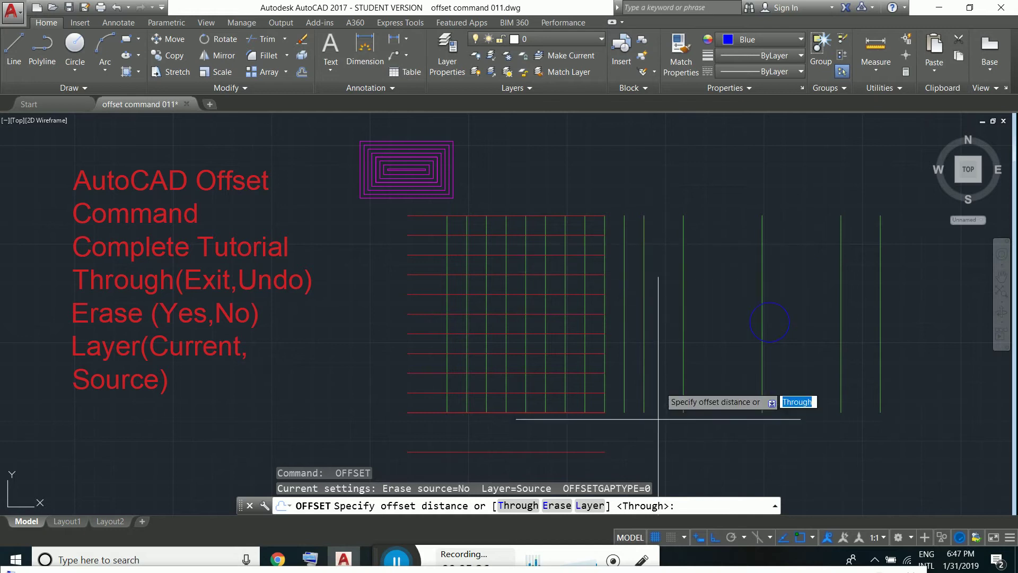
left_click(557, 505)
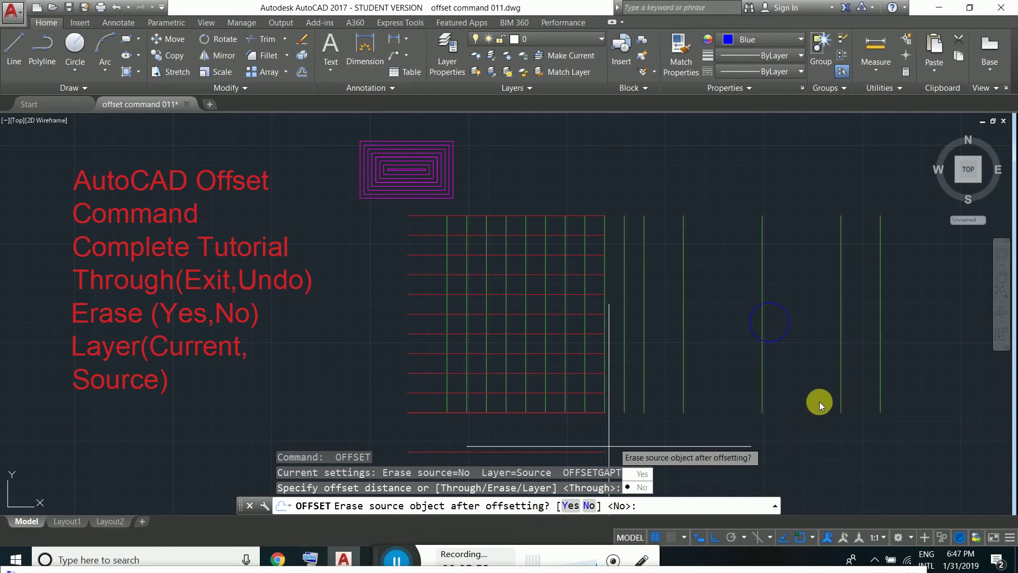
left_click(572, 505)
left_click(880, 300)
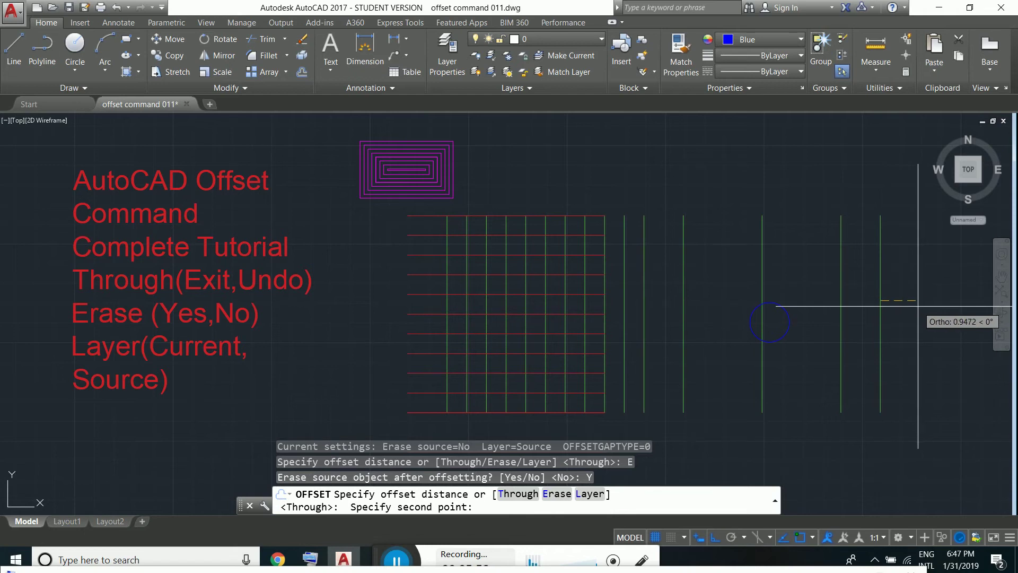
type("1")
key("Return")
left_click(880, 313)
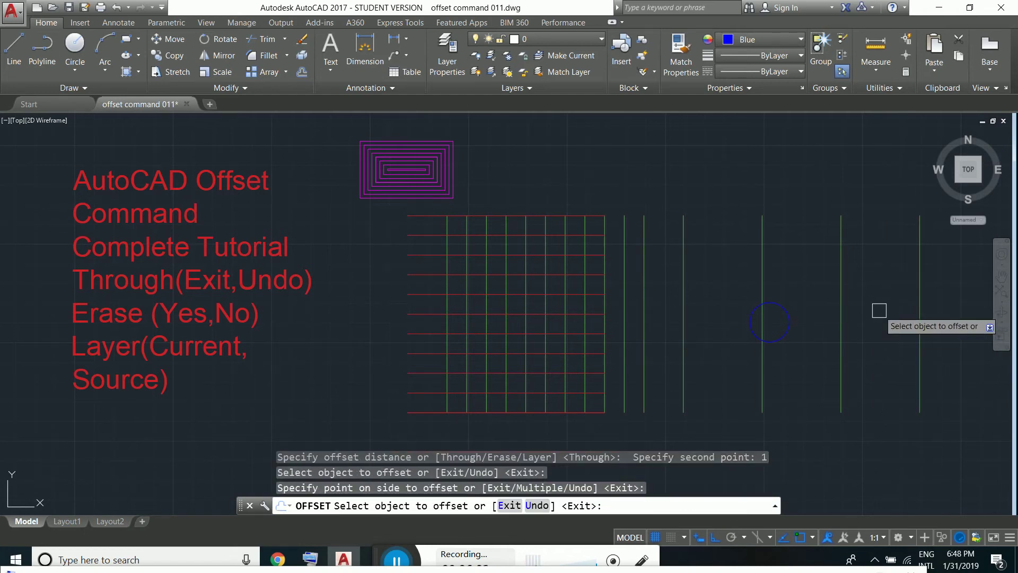
Move three more green vertical lines to the right, erasing each original.
left_click(920, 318)
left_click(961, 333)
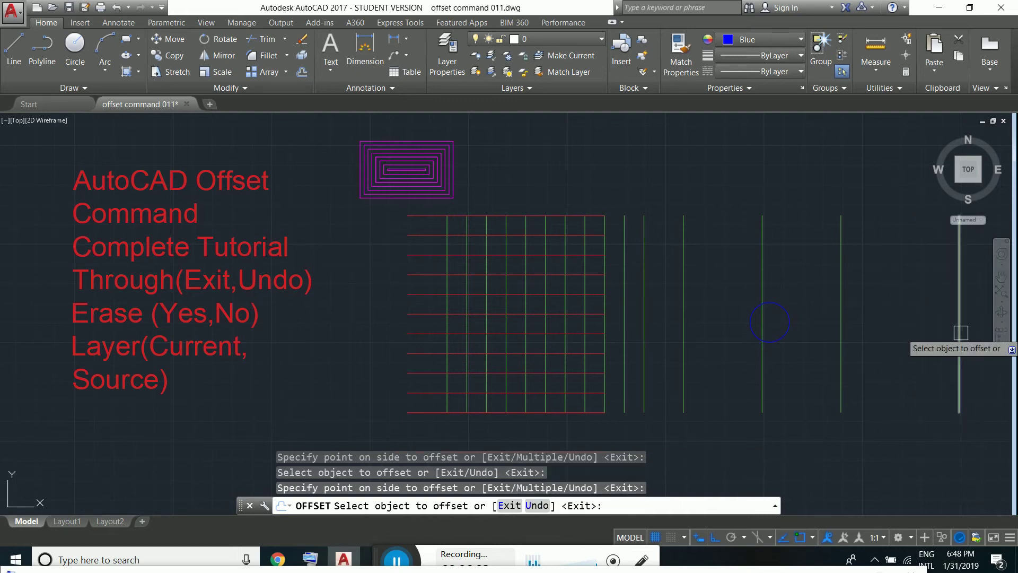
middle_click_drag(961, 332, 798, 329)
left_click(797, 321)
left_click(837, 320)
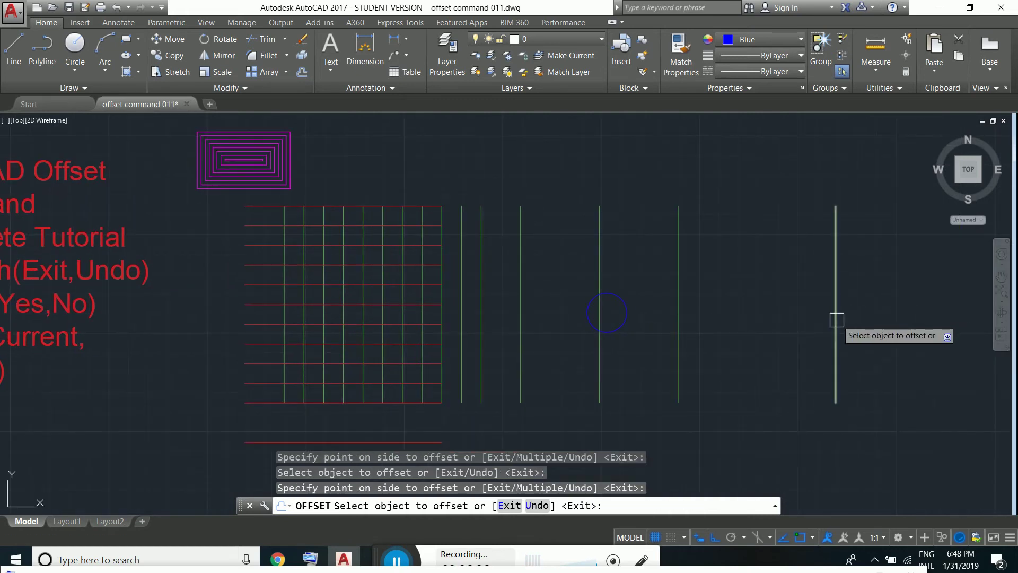
left_click(887, 318)
left_click(903, 324)
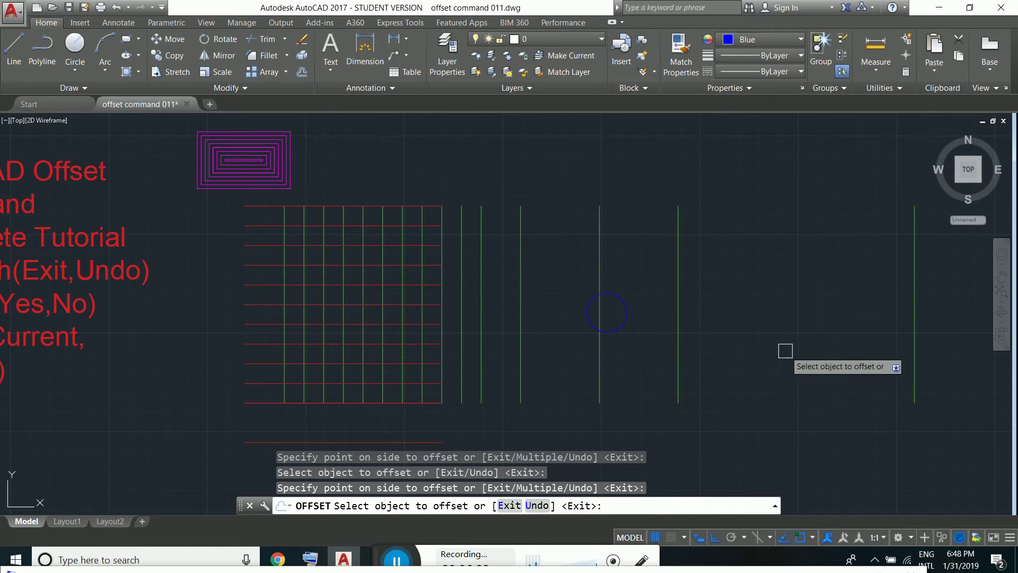
Restart Offset with Erase source set to No and an offset distance of 1.
key("Return")
type("o")
key("Return")
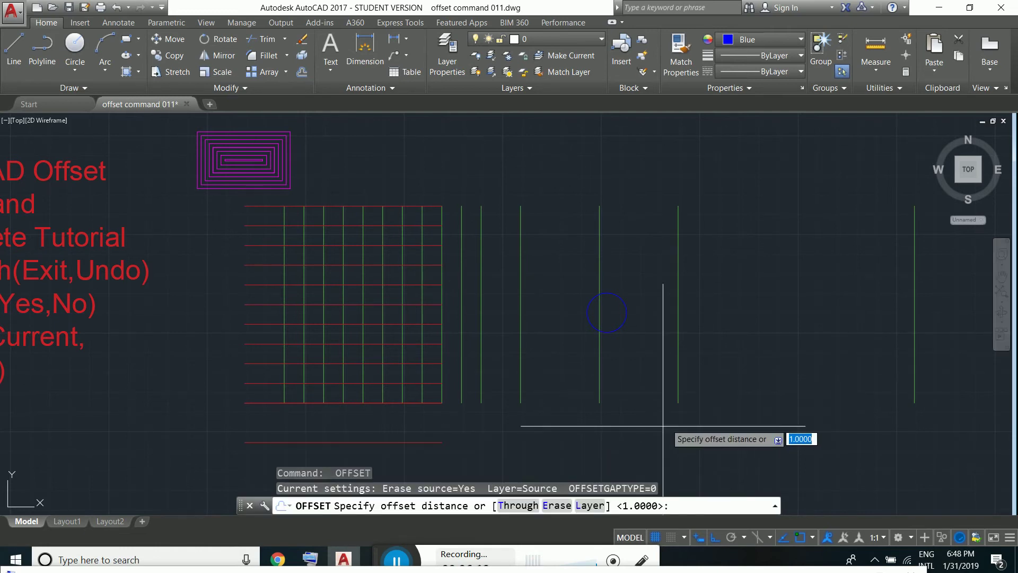
left_click(558, 506)
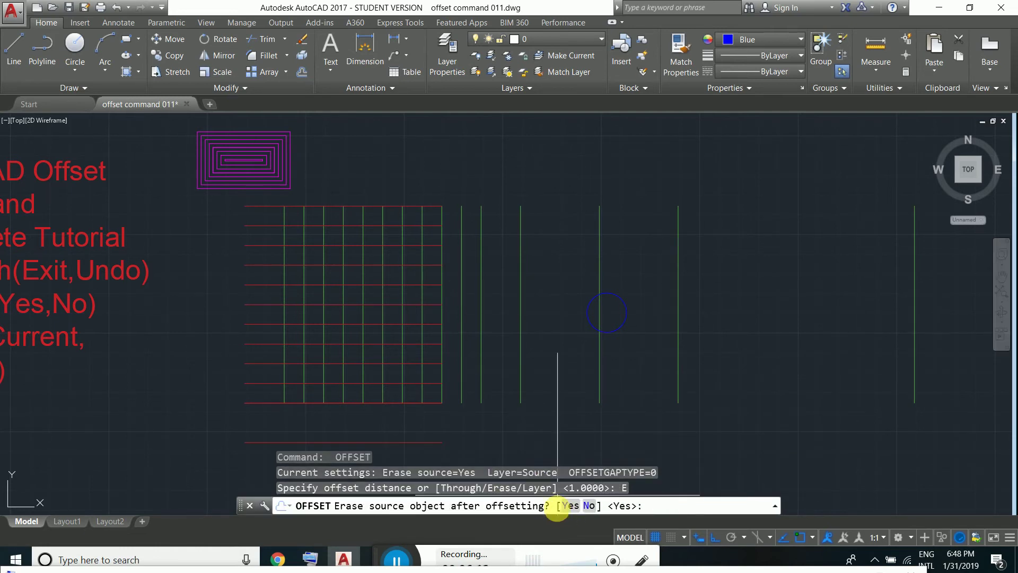
left_click(589, 506)
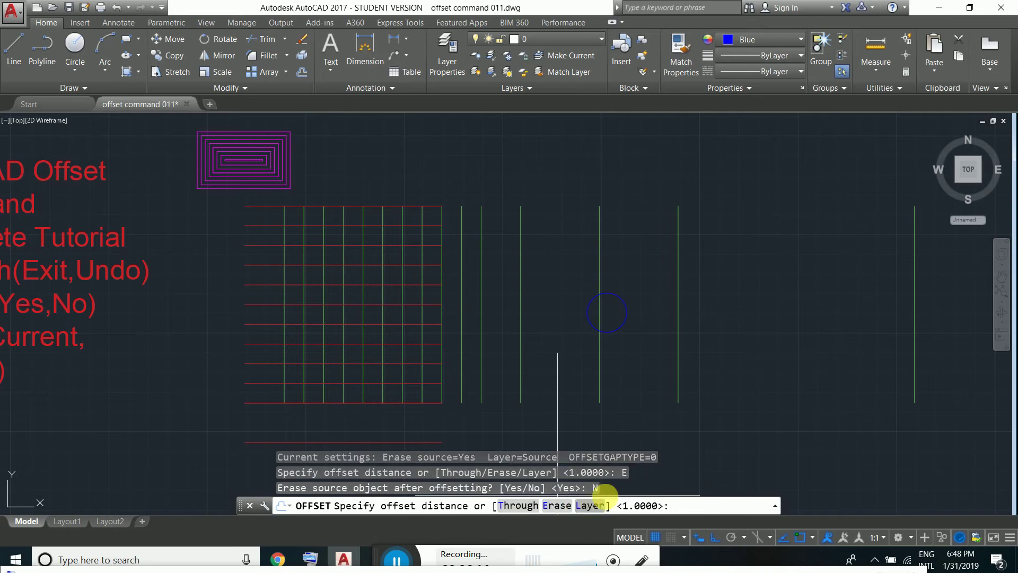
left_click(915, 304)
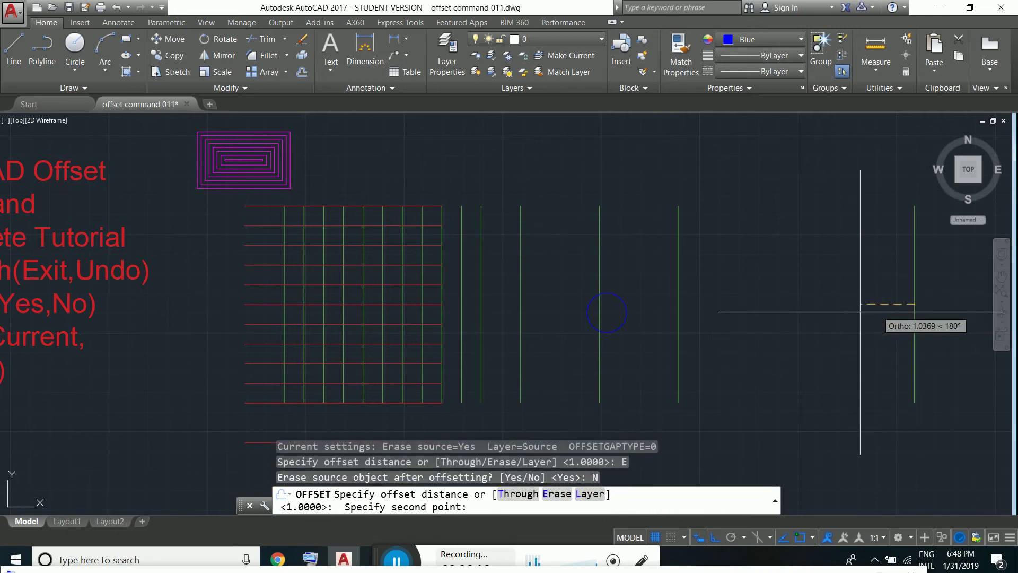
type("1")
key("Return")
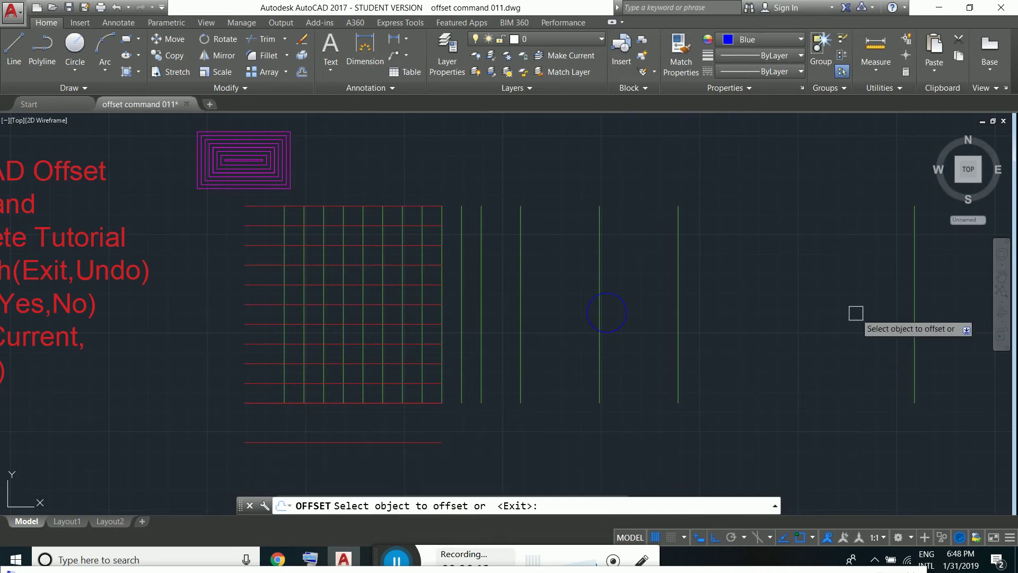
Offset the rightmost green line repeatedly leftward, adding copies 1 unit apart.
left_click(915, 312)
left_click(883, 314)
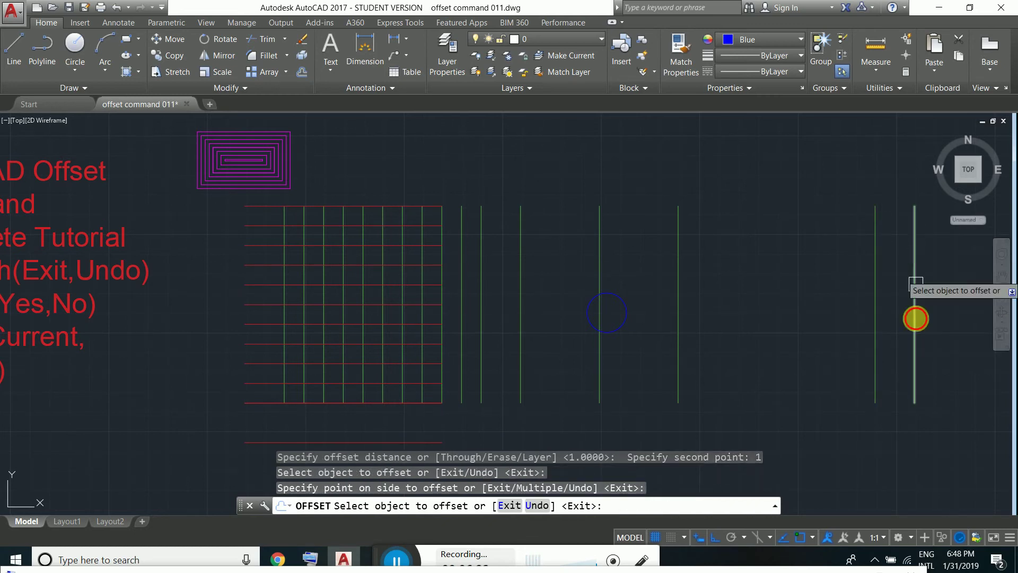
left_click(879, 310)
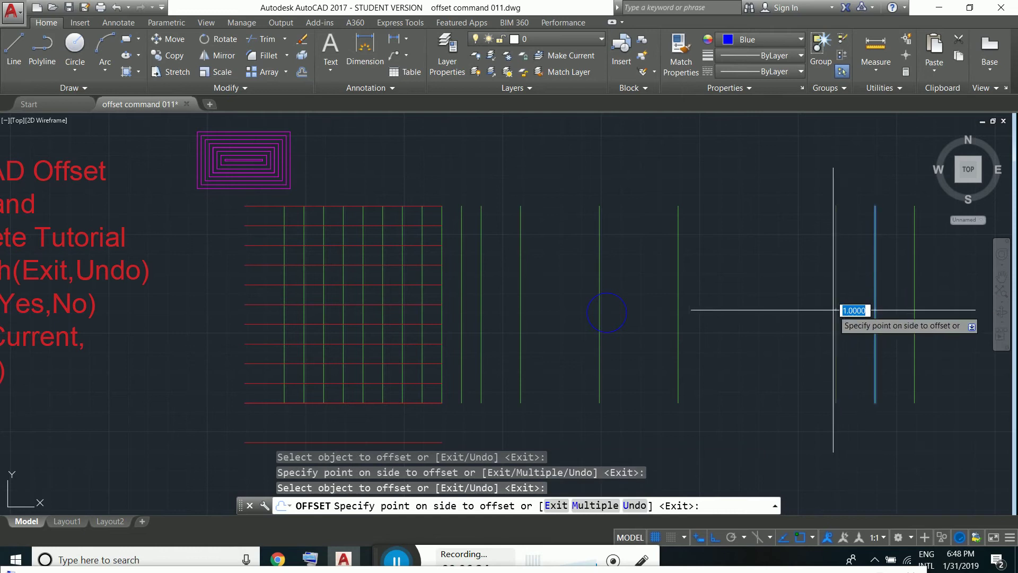
left_click(843, 310)
left_click(808, 313)
left_click(792, 313)
left_click(753, 313)
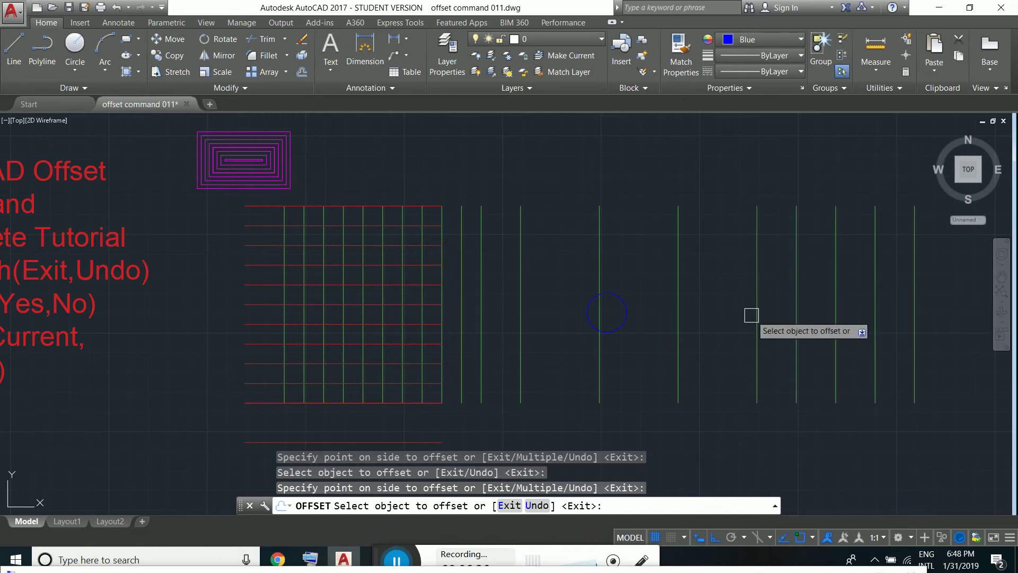
left_click(725, 314)
left_click(706, 310)
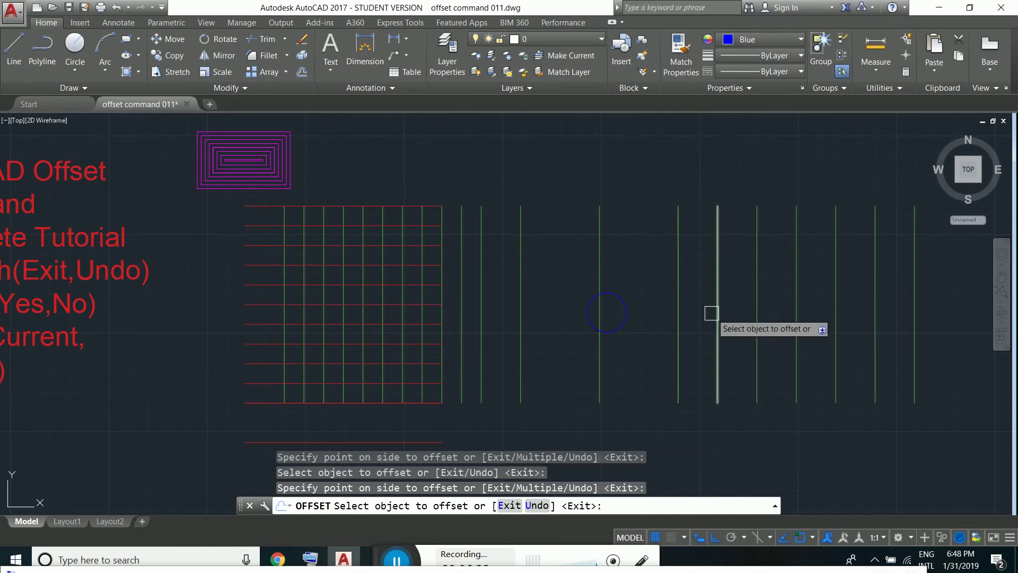
Try offsetting the title text, then cancel the Offset command.
scroll(707, 314, "down", 4)
scroll(448, 308, "up", 4)
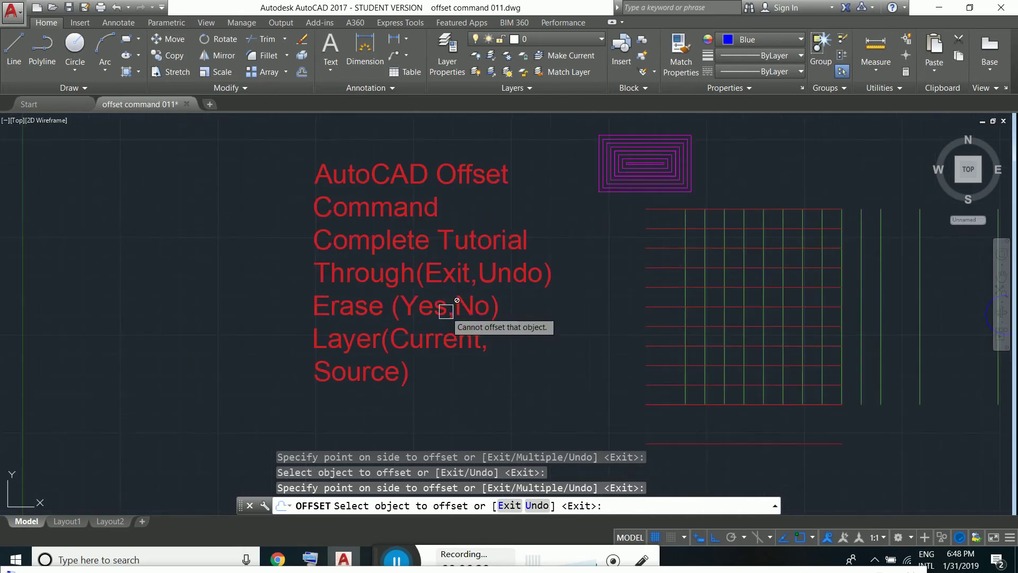
middle_click_drag(505, 357, 421, 347)
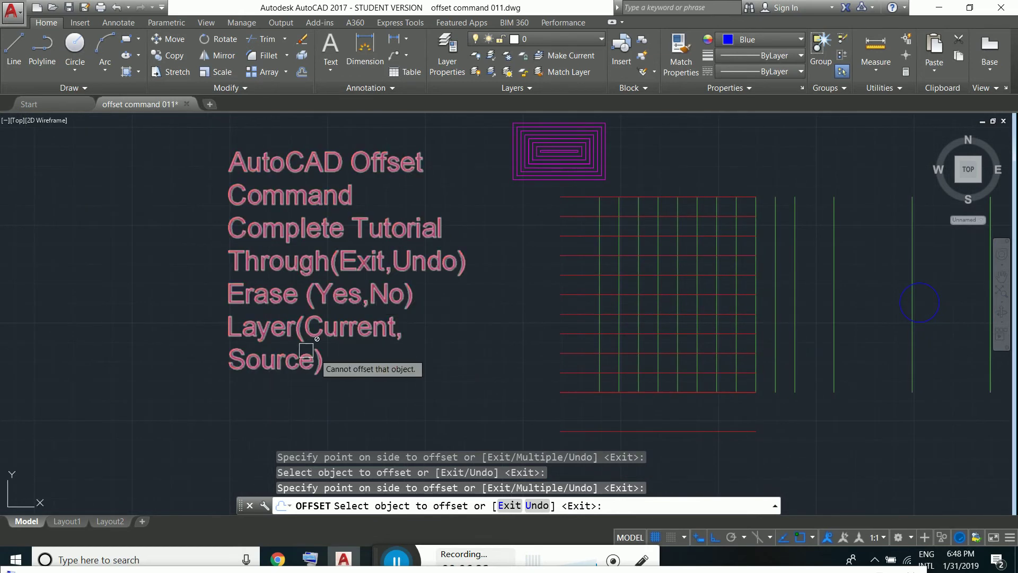
left_click(278, 349)
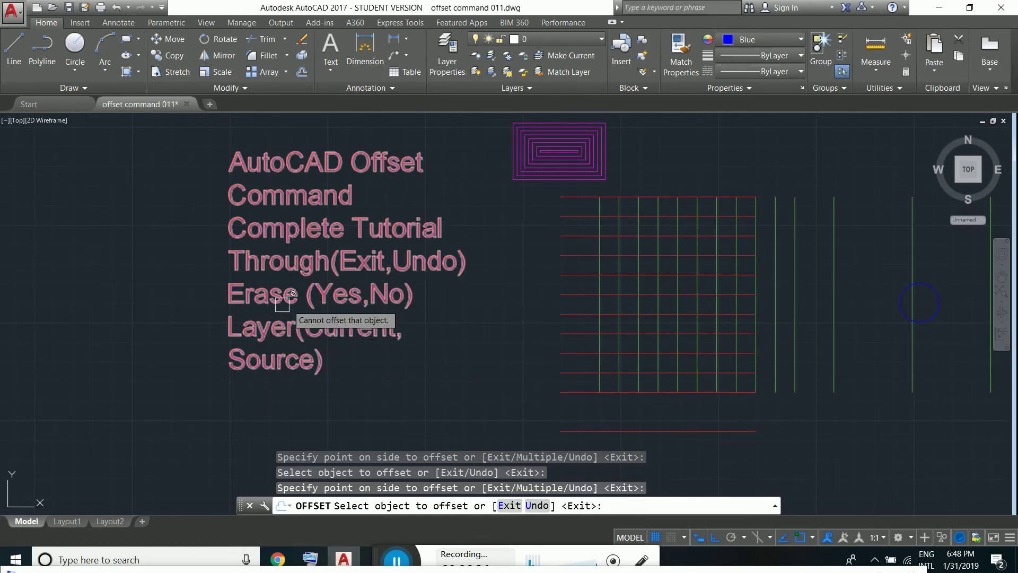
scroll(424, 325, "up", 2)
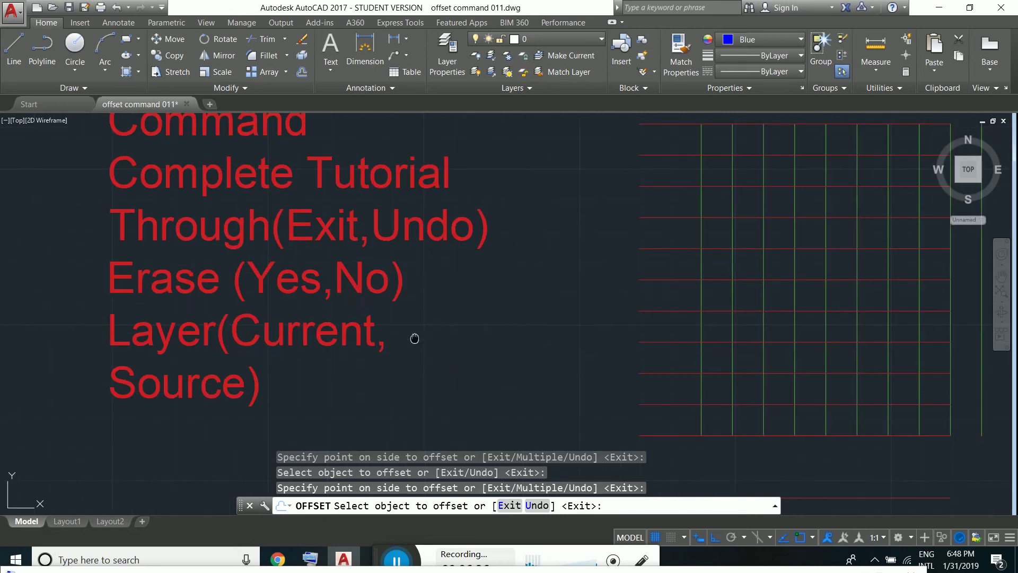
middle_click_drag(414, 336, 406, 375)
scroll(460, 345, "down", 2)
middle_click_drag(458, 339, 433, 339)
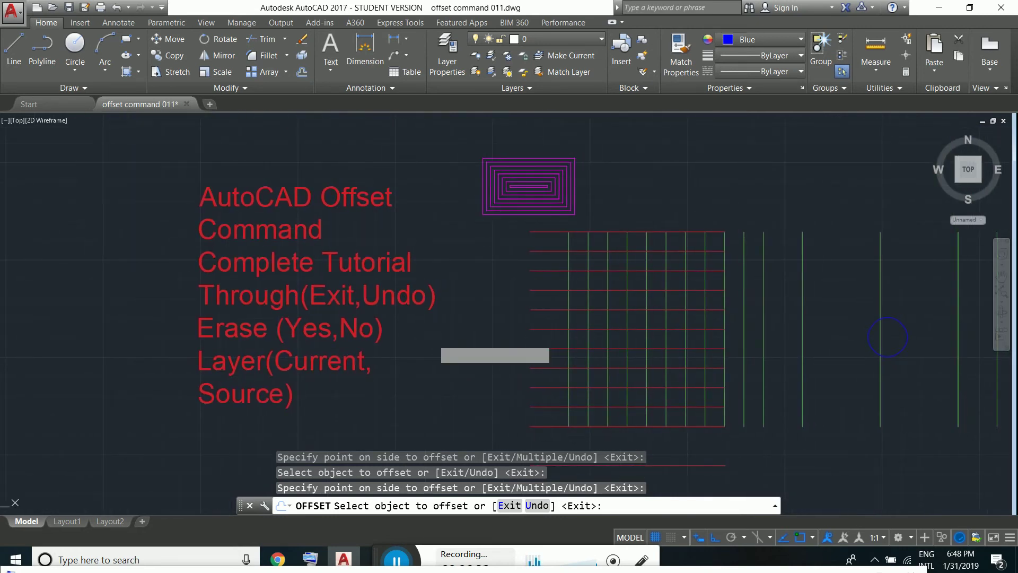
key("Escape")
type("L")
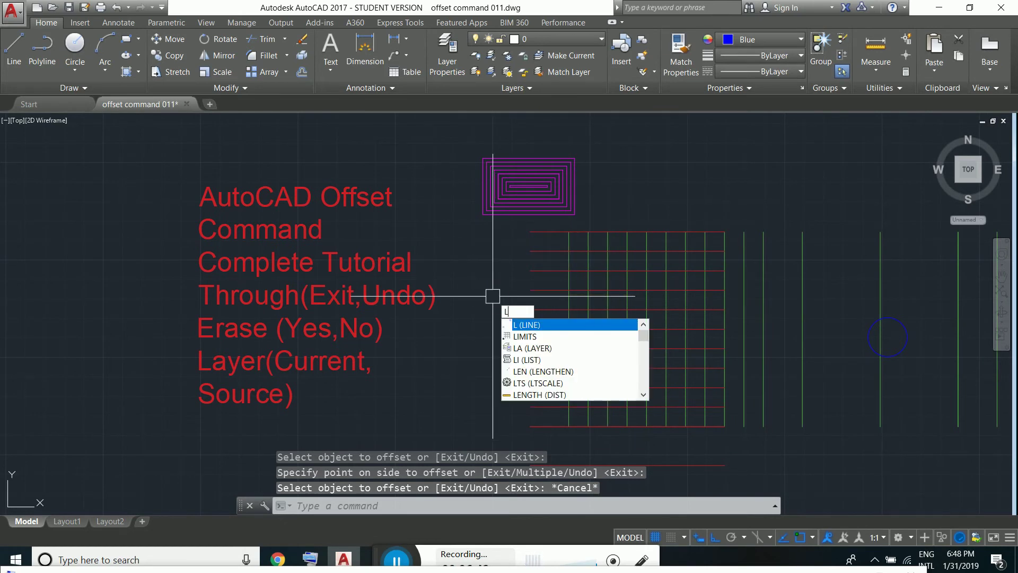
Open the Layer Properties Manager and create new layers Layer1 through Layer5.
type("a")
key("Return")
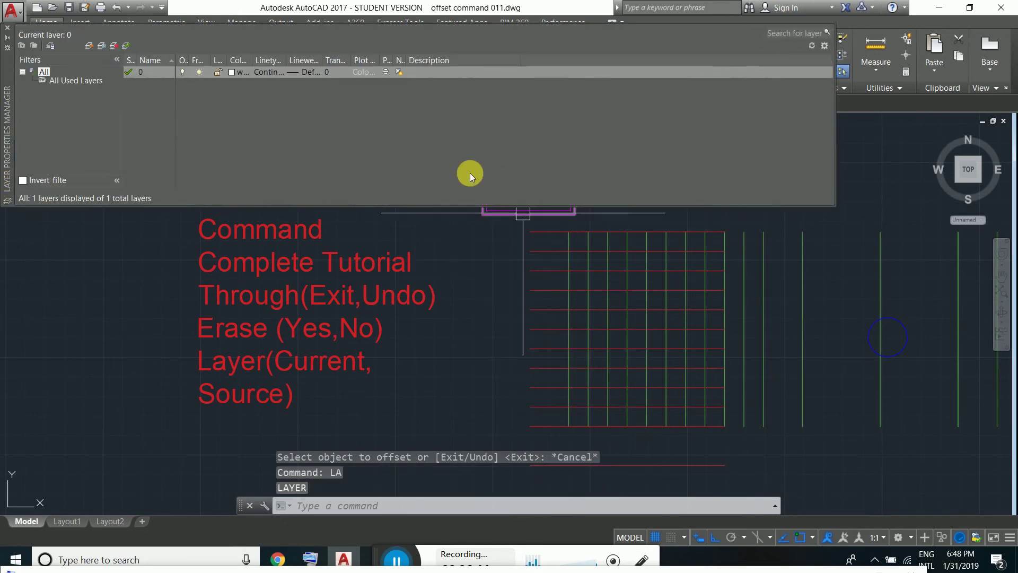
left_click(489, 176)
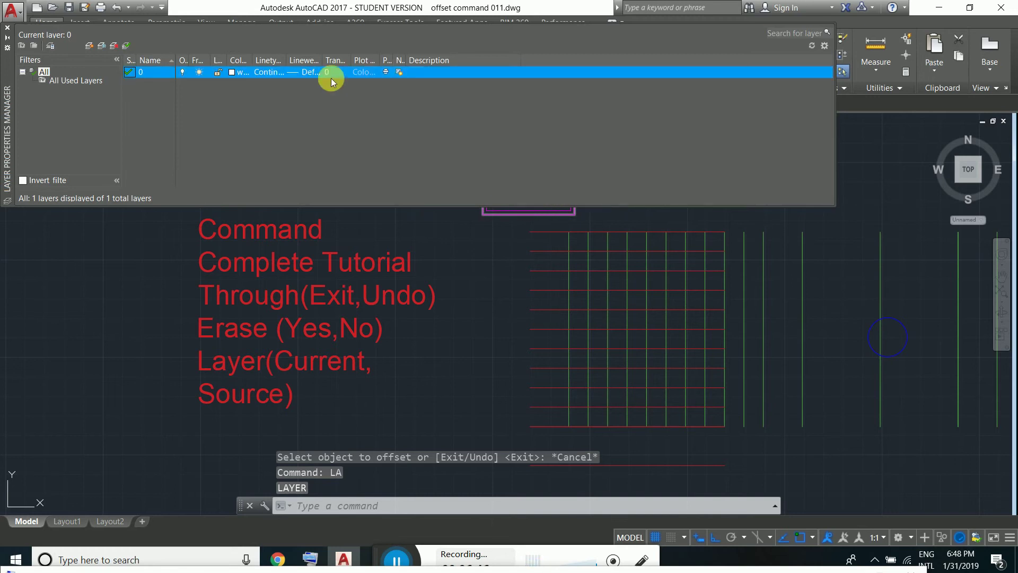
left_click(89, 46)
left_click(90, 48)
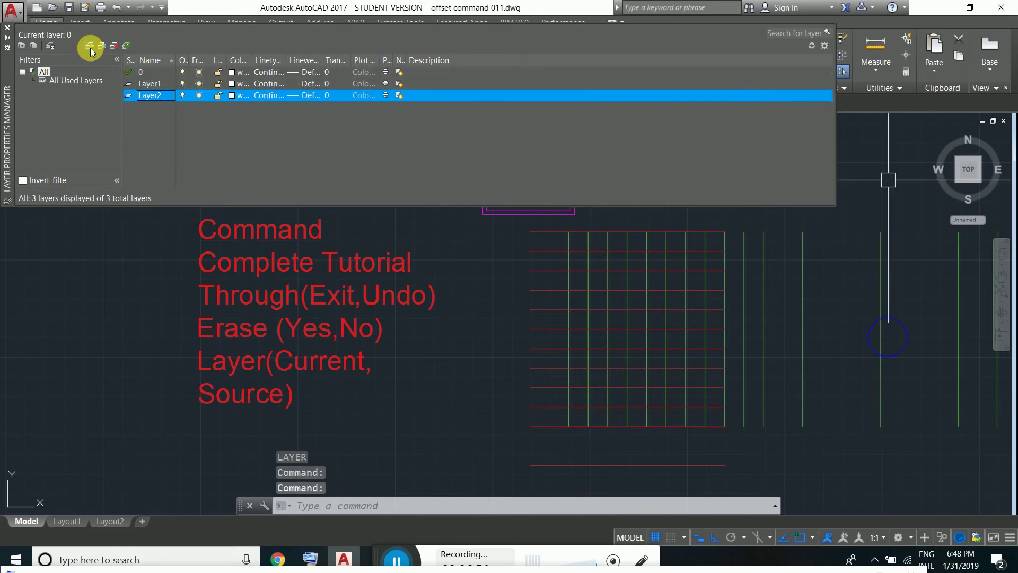
left_click(90, 47)
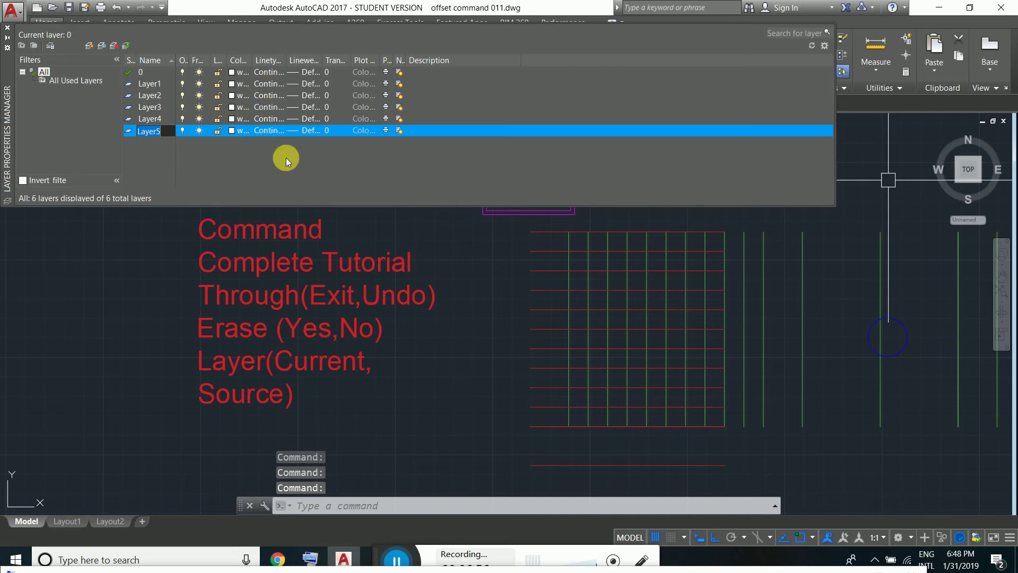
Set Layer1 to magenta, Layer2 to green, and Layer3 to red.
left_click(239, 85)
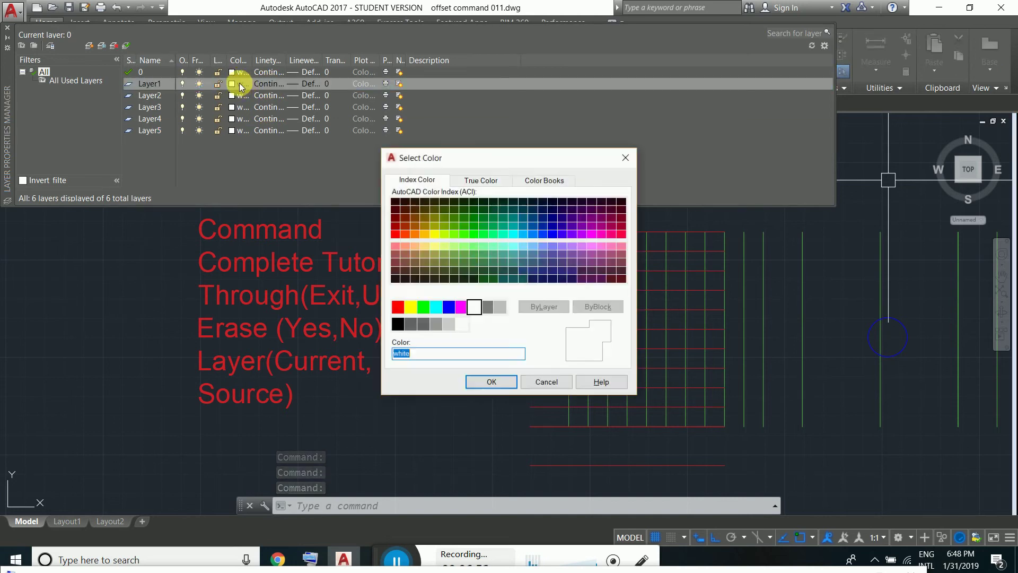
left_click(464, 311)
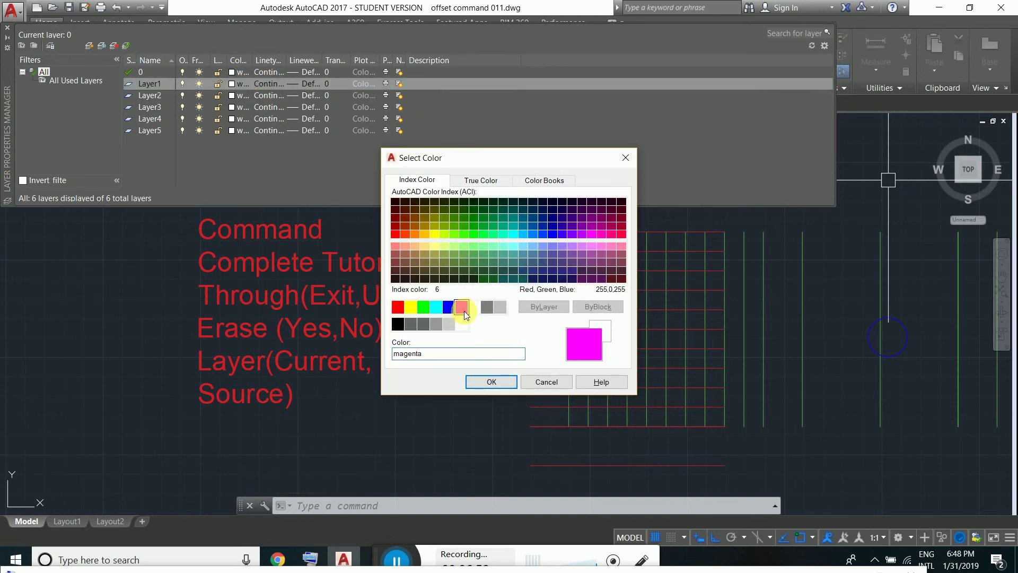
left_click(497, 381)
left_click(235, 96)
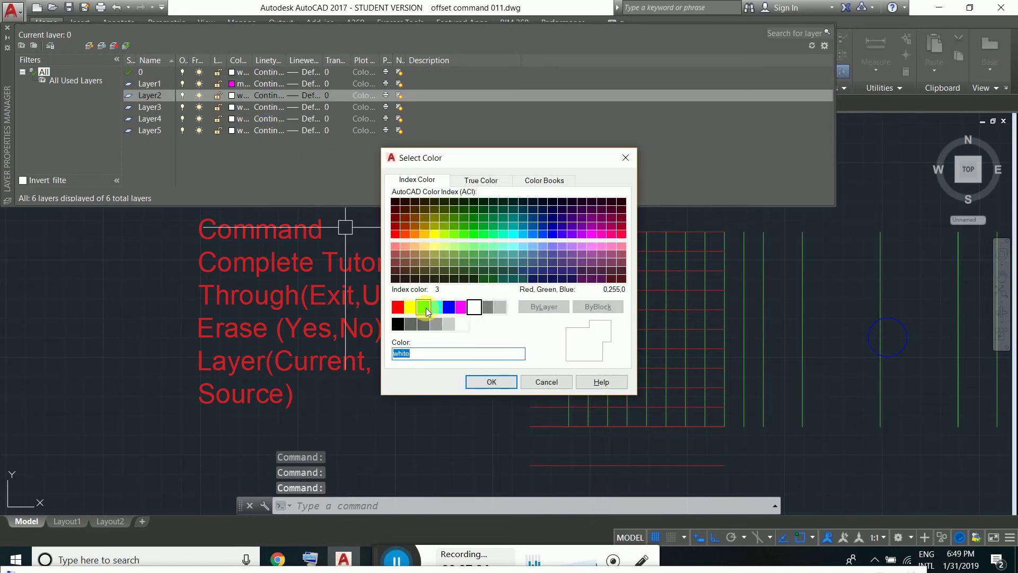
left_click(499, 383)
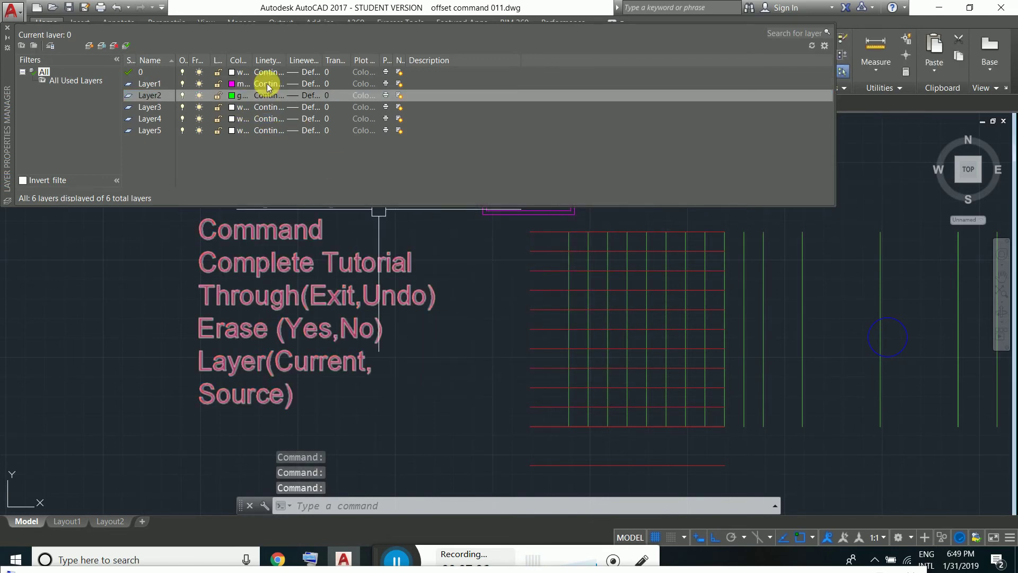
left_click(236, 111)
type("red")
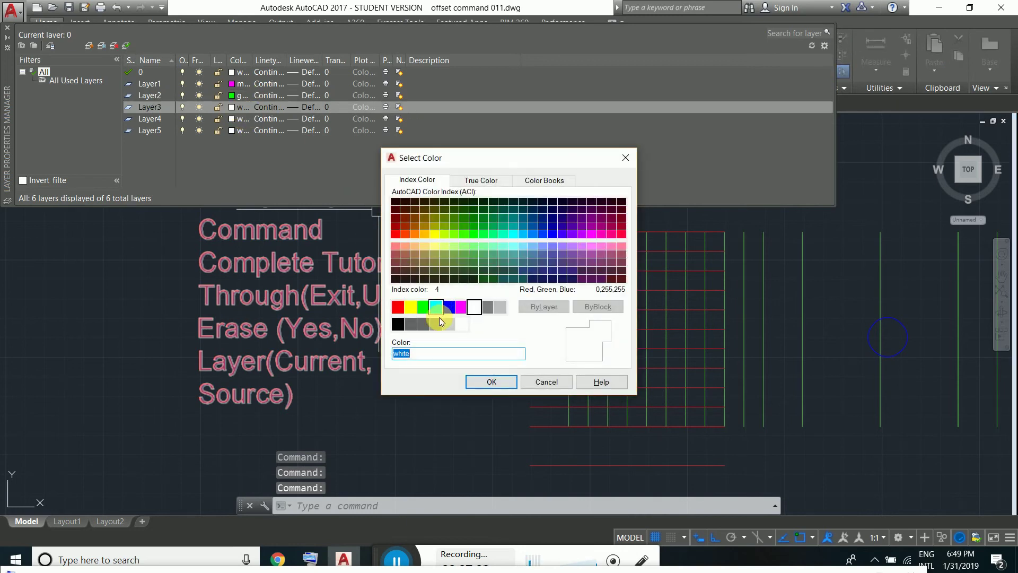
left_click(496, 382)
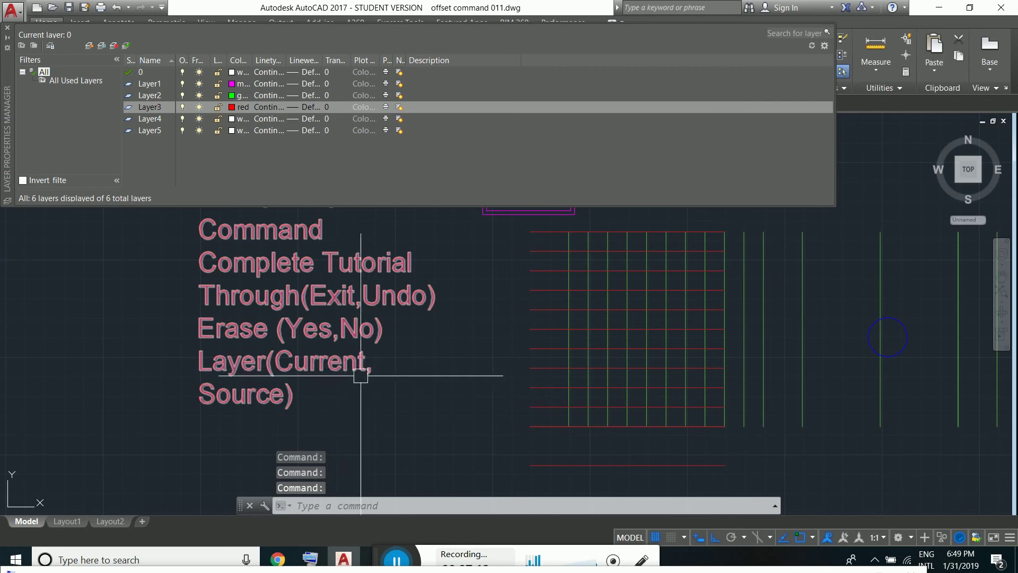
Check Layer1's linetype without changing it, then close the layer manager.
scroll(484, 328, "down", 2)
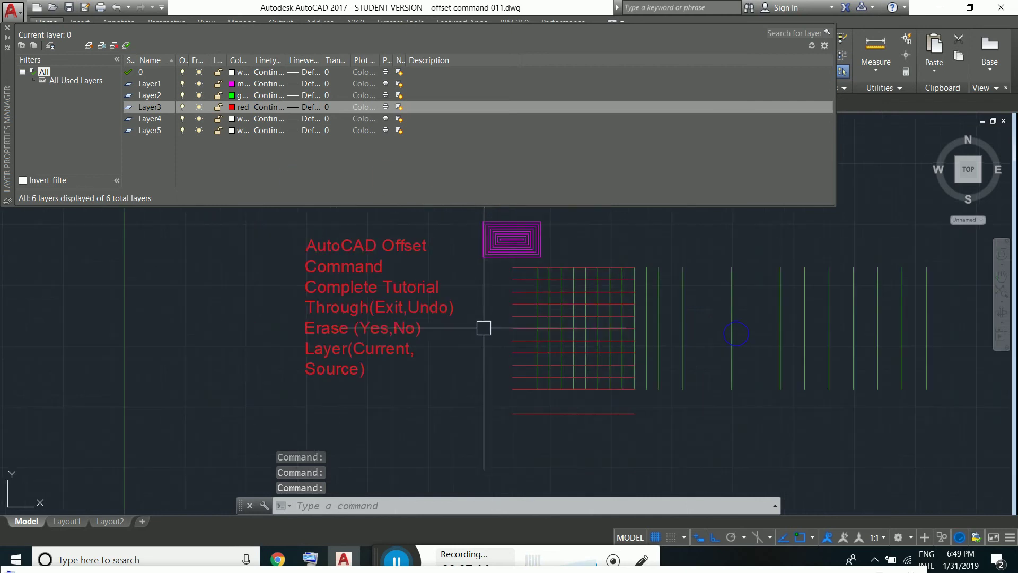
middle_click_drag(483, 328, 458, 344)
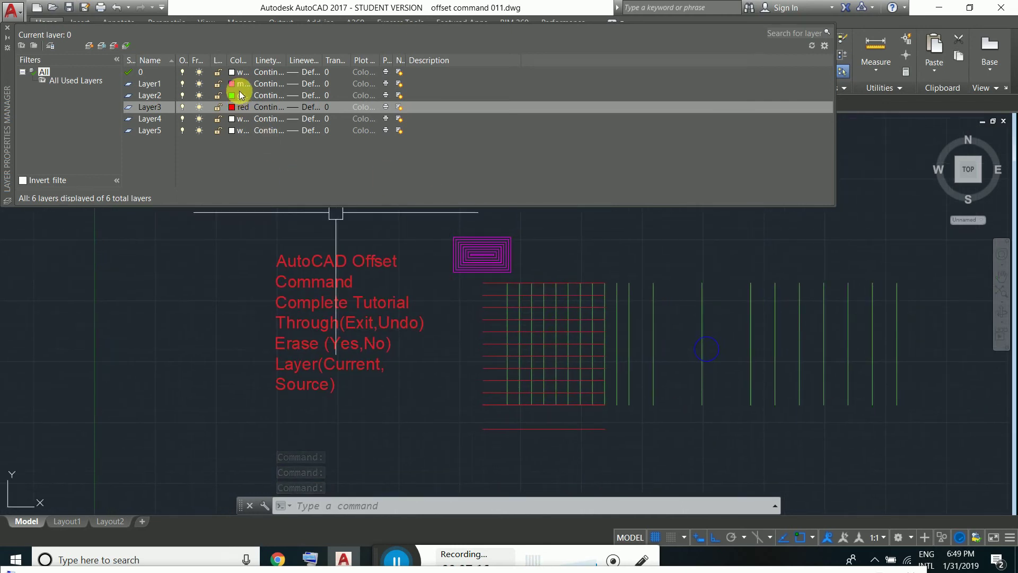
left_click(266, 84)
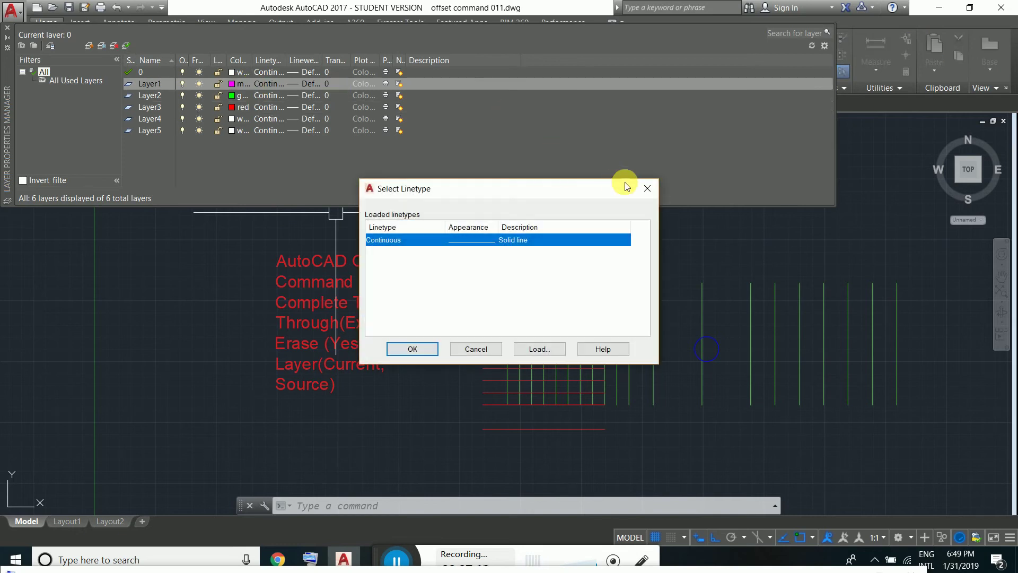
left_click(647, 189)
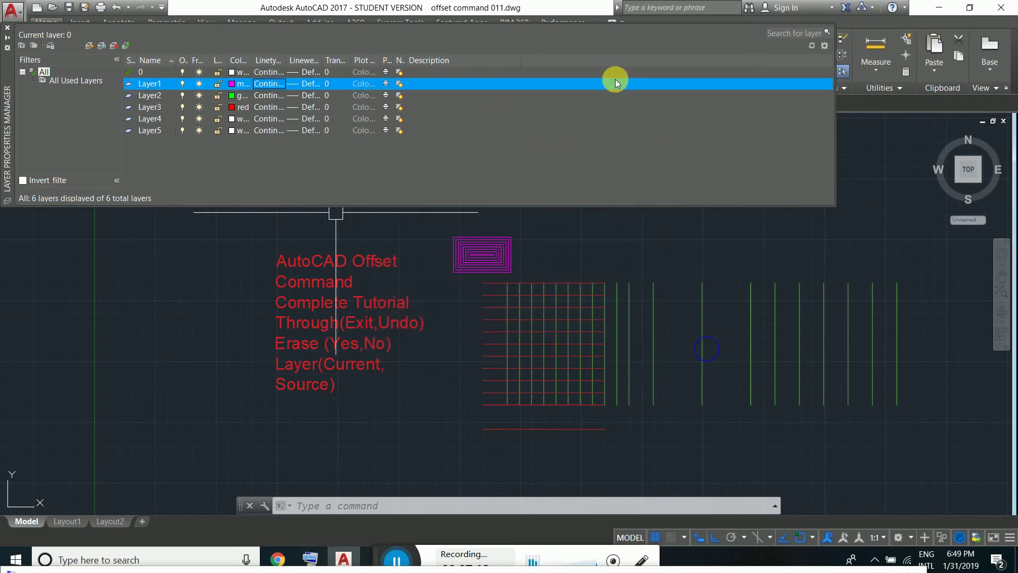
left_click(7, 29)
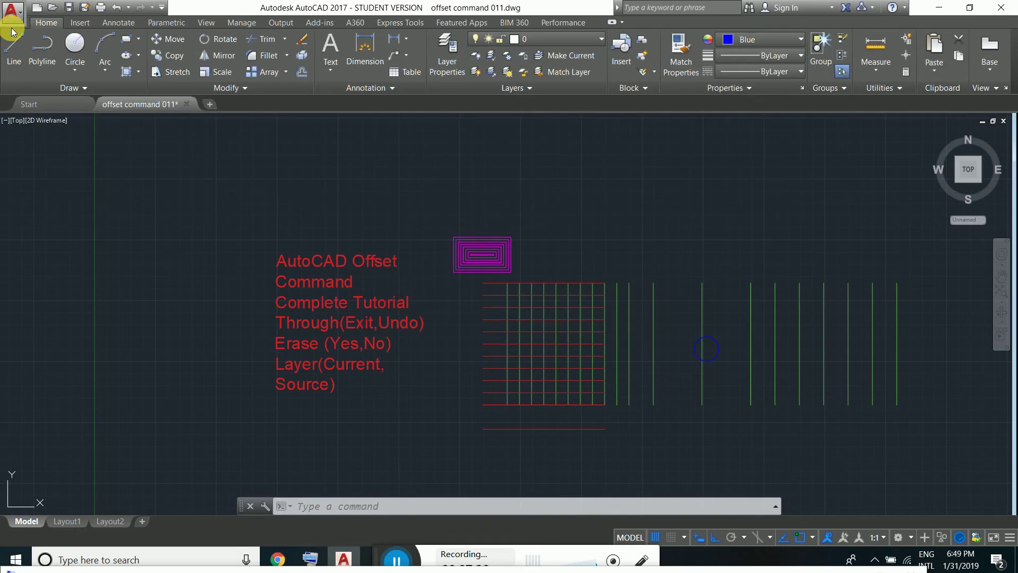
Restart Offset with its Layer option set to Current and Layer2 as current layer.
left_click(600, 40)
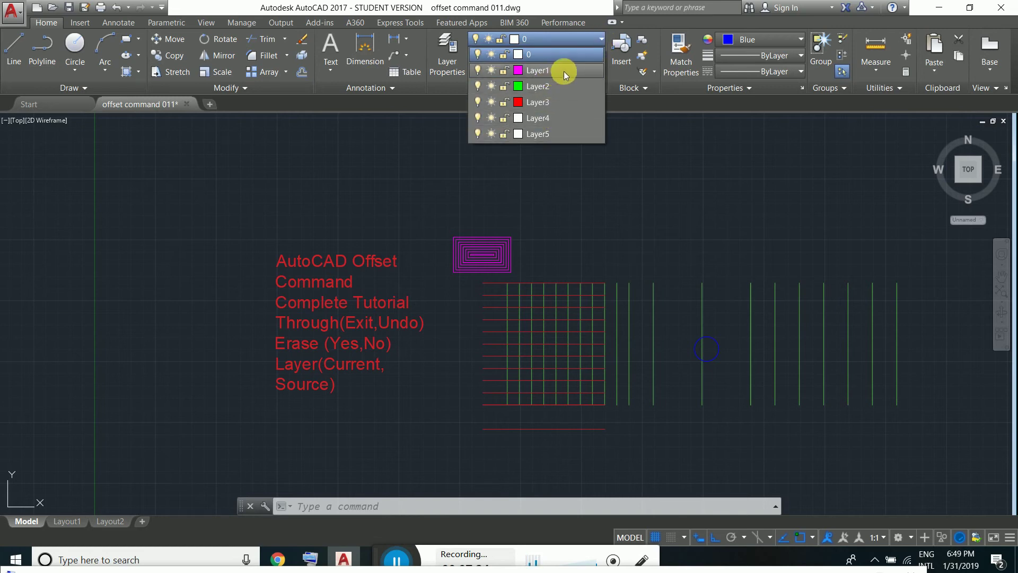
left_click(616, 170)
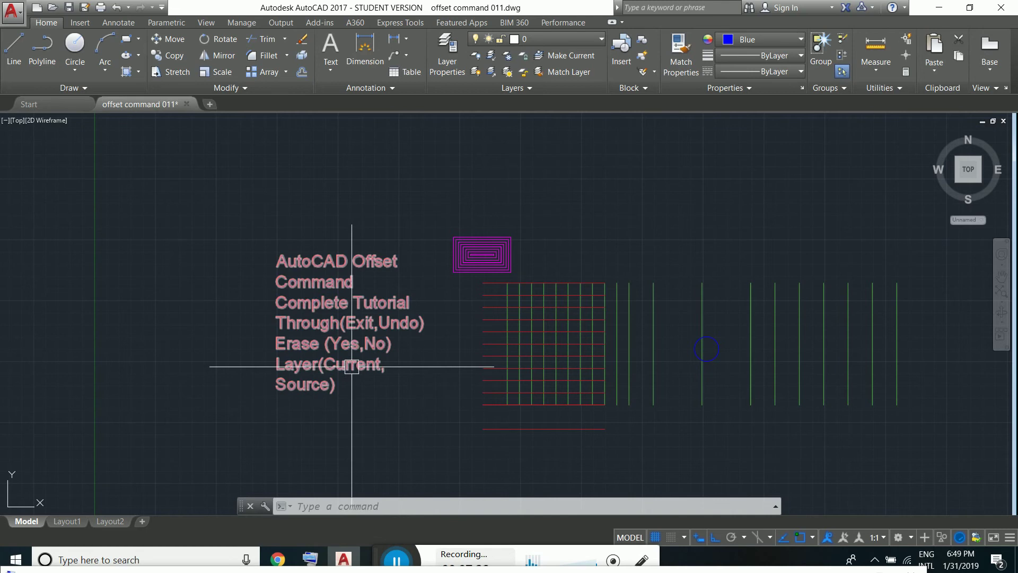
left_click(436, 513)
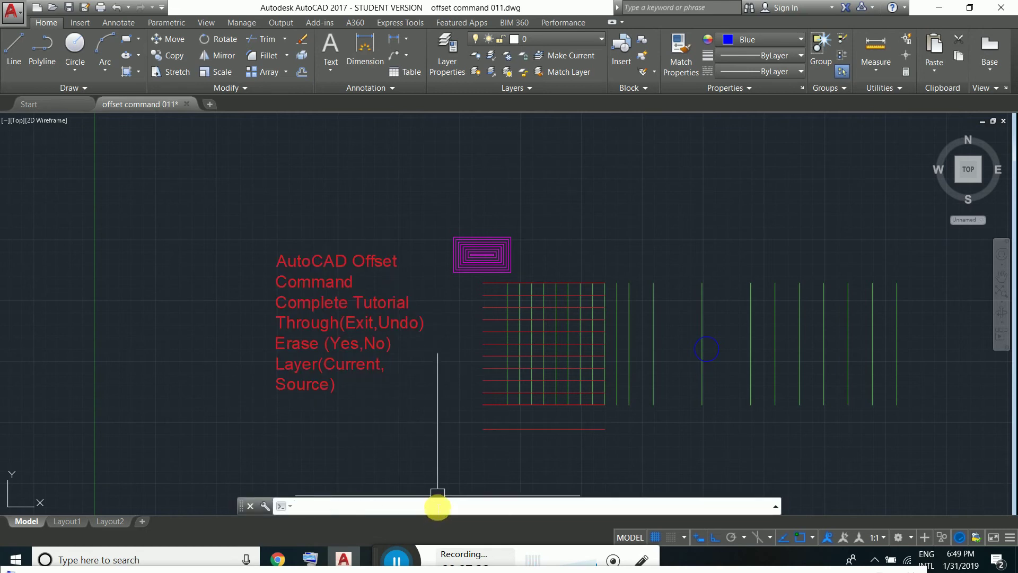
type("O")
key("Return")
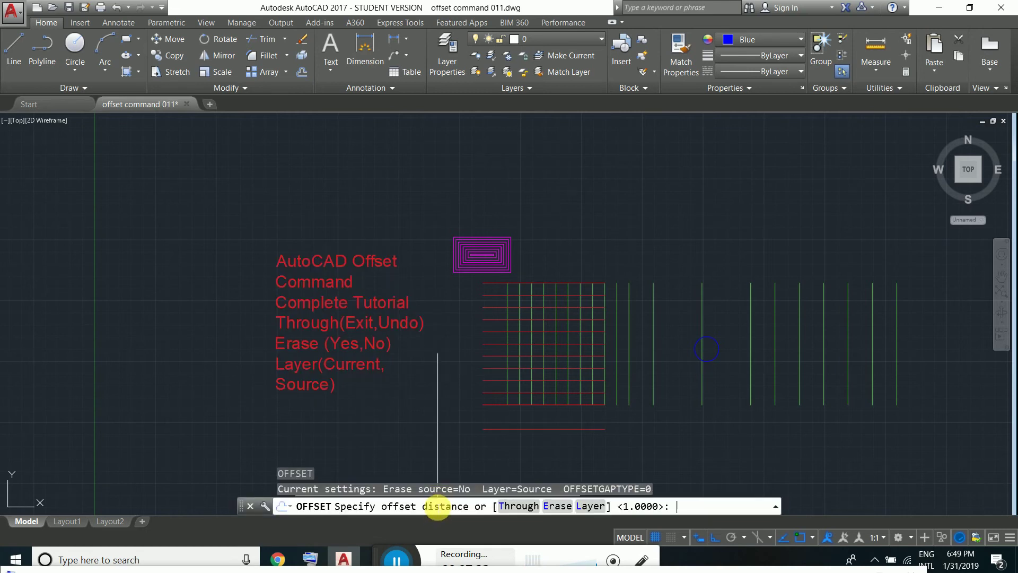
left_click(590, 505)
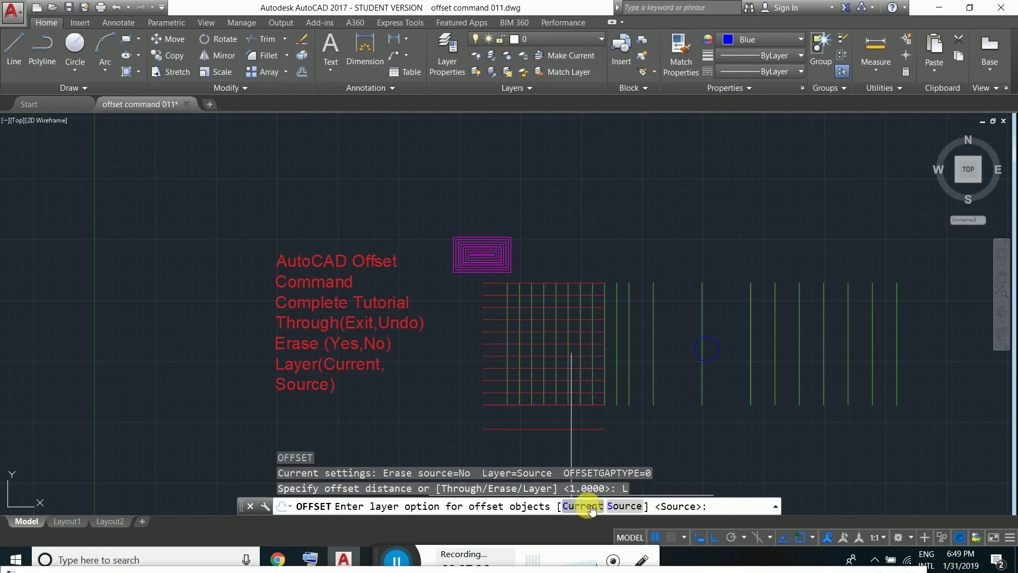
left_click(600, 39)
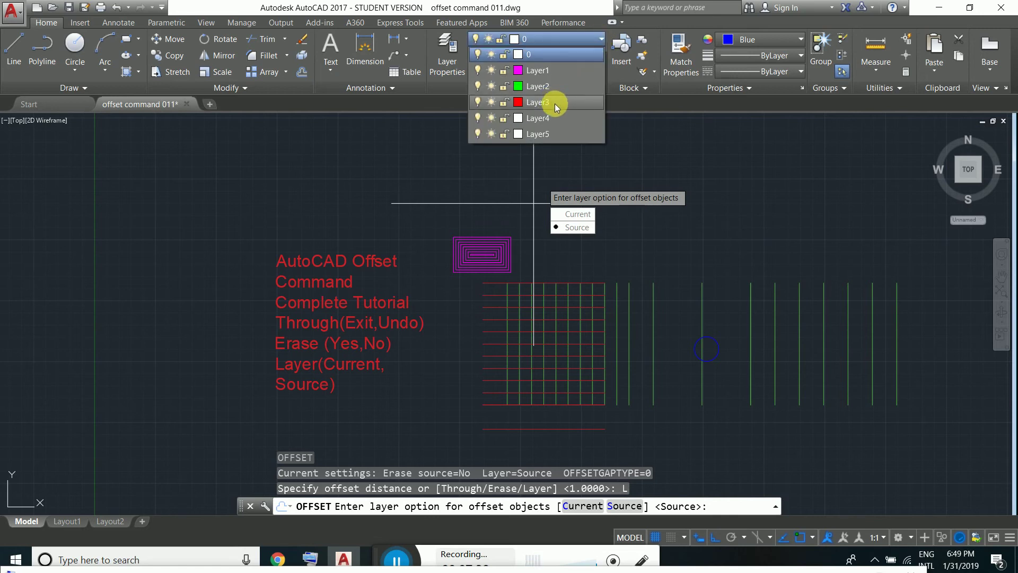
left_click(556, 87)
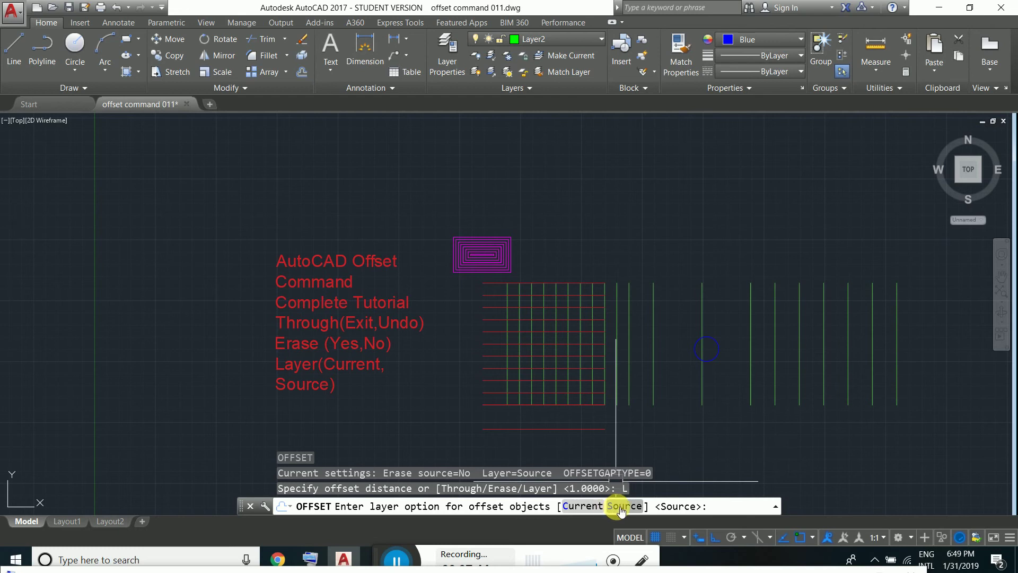
left_click(582, 506)
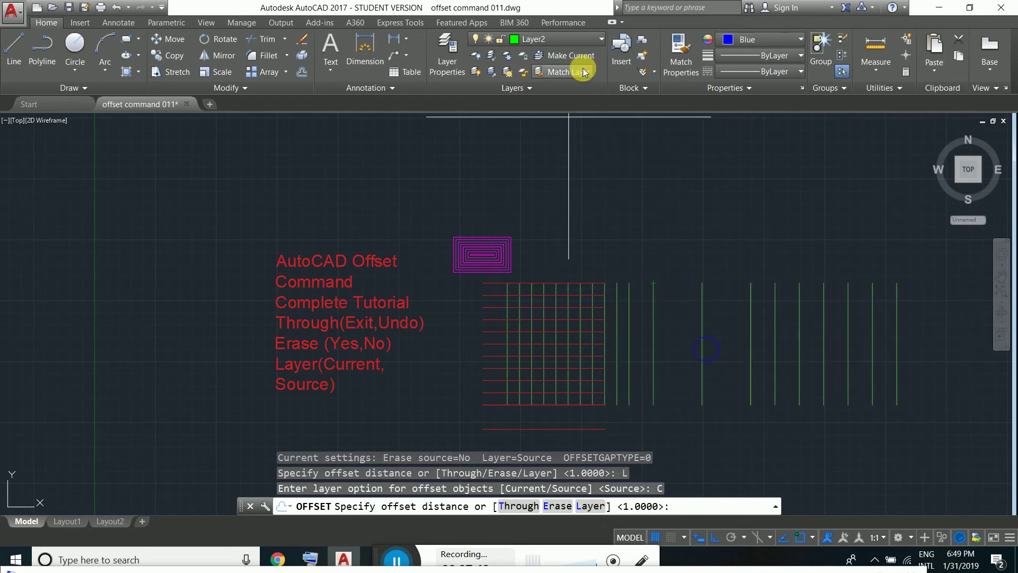
Make Layer3 current, keep the Current layer option, and set offset distance 1.
left_click(601, 43)
left_click(544, 106)
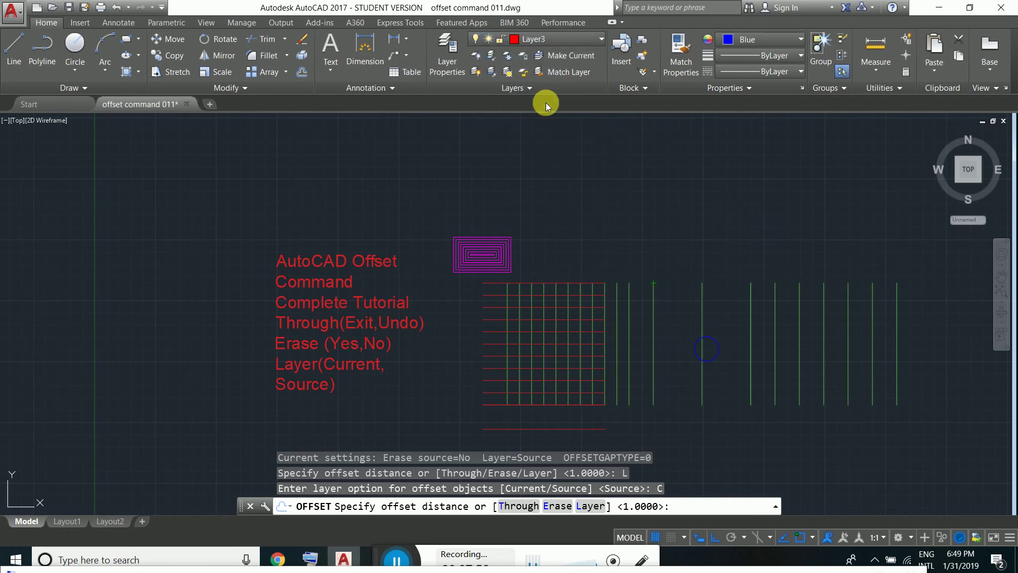
left_click(897, 283)
left_click(582, 507)
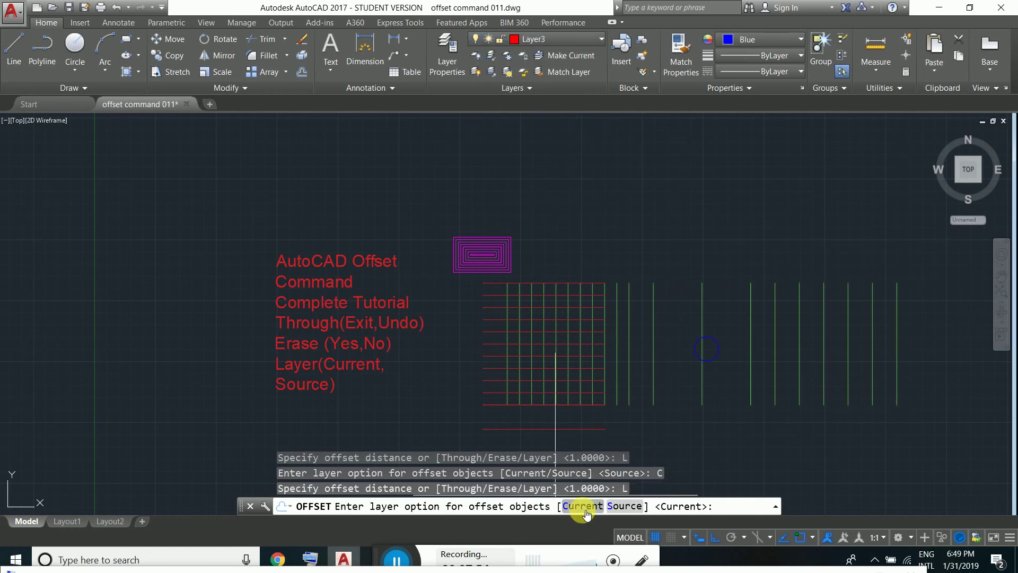
left_click(589, 508)
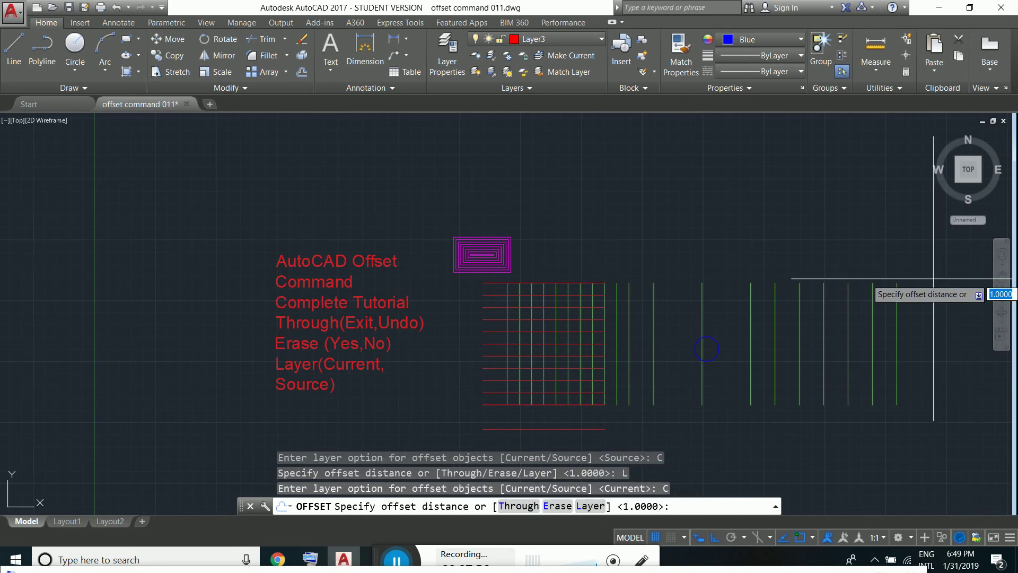
middle_click_drag(896, 294, 783, 294)
left_click(783, 291)
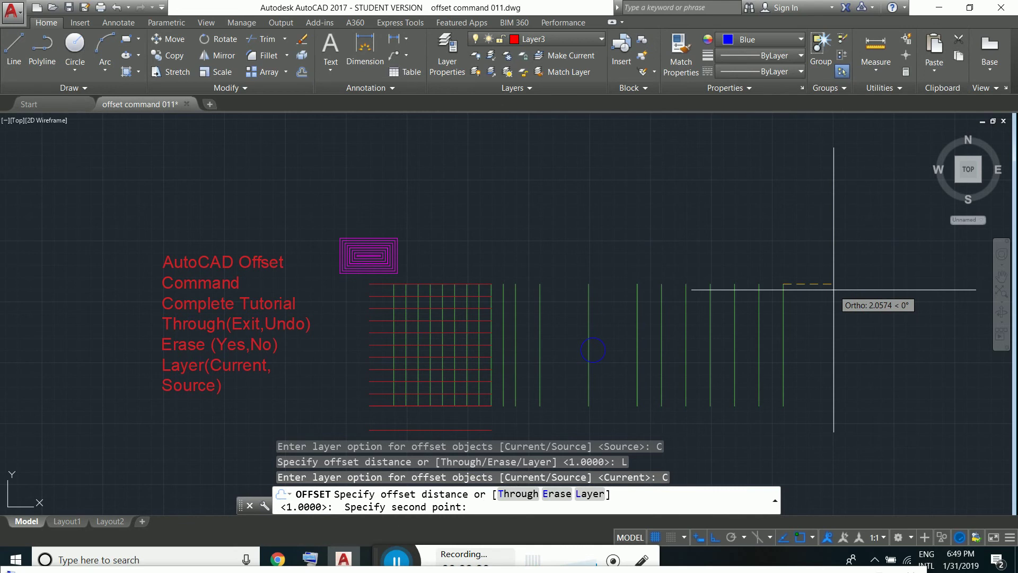
type("1")
key("Return")
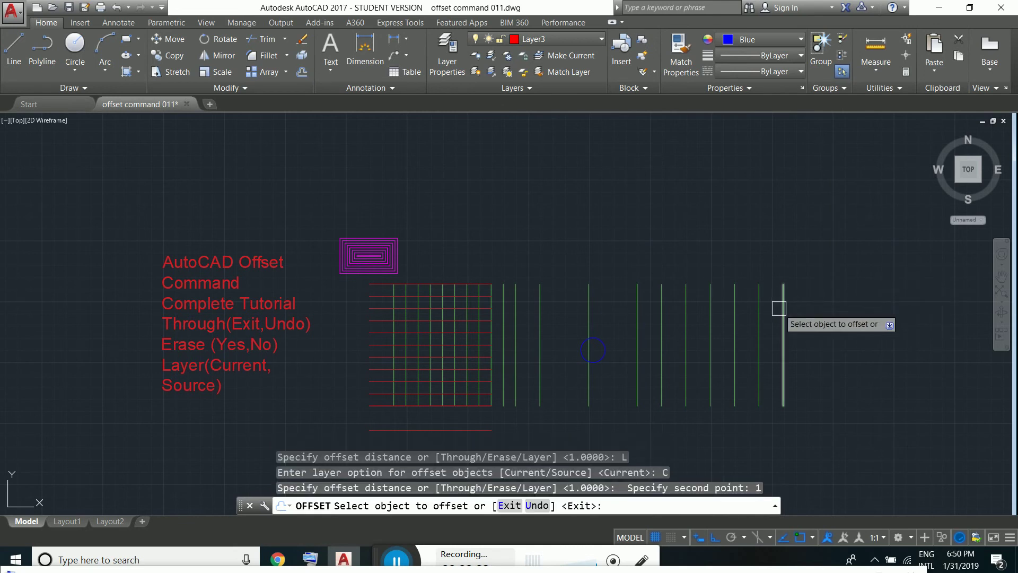
Add four vertical lines to the right, each offset 1 unit from the previous one.
left_click(784, 302)
left_click(846, 306)
left_click(809, 306)
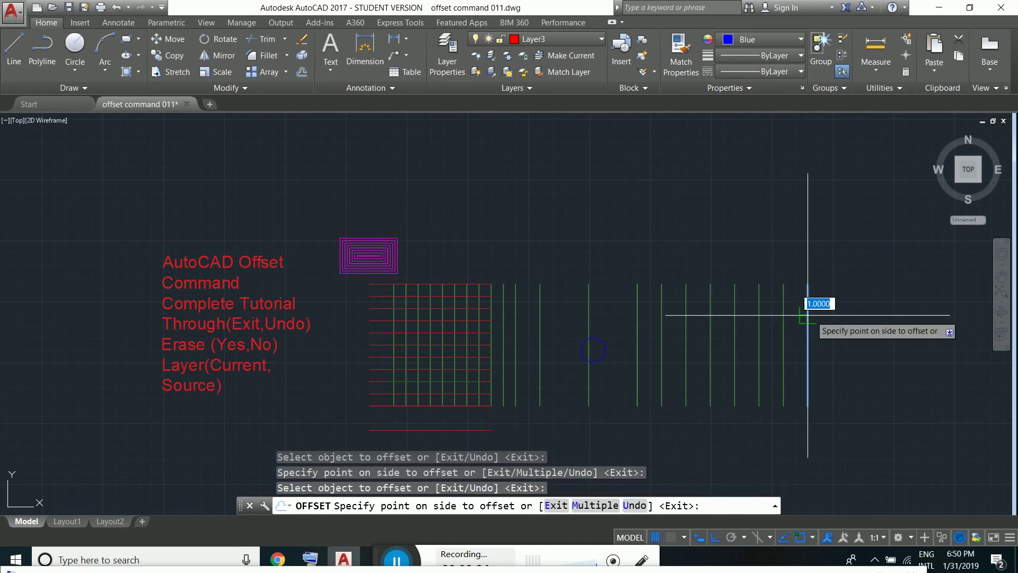
left_click(843, 312)
left_click(867, 309)
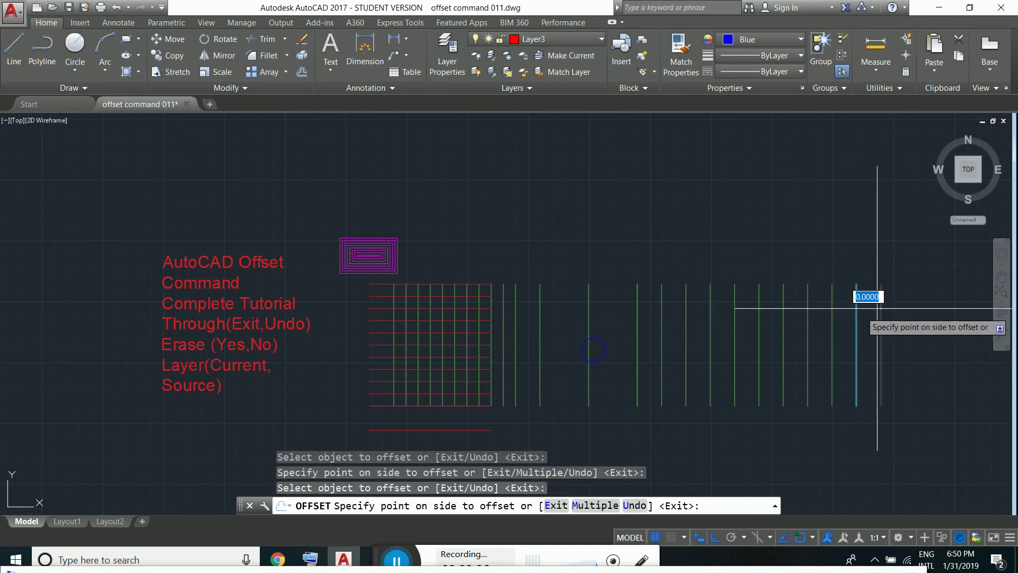
left_click(871, 317)
left_click(905, 313)
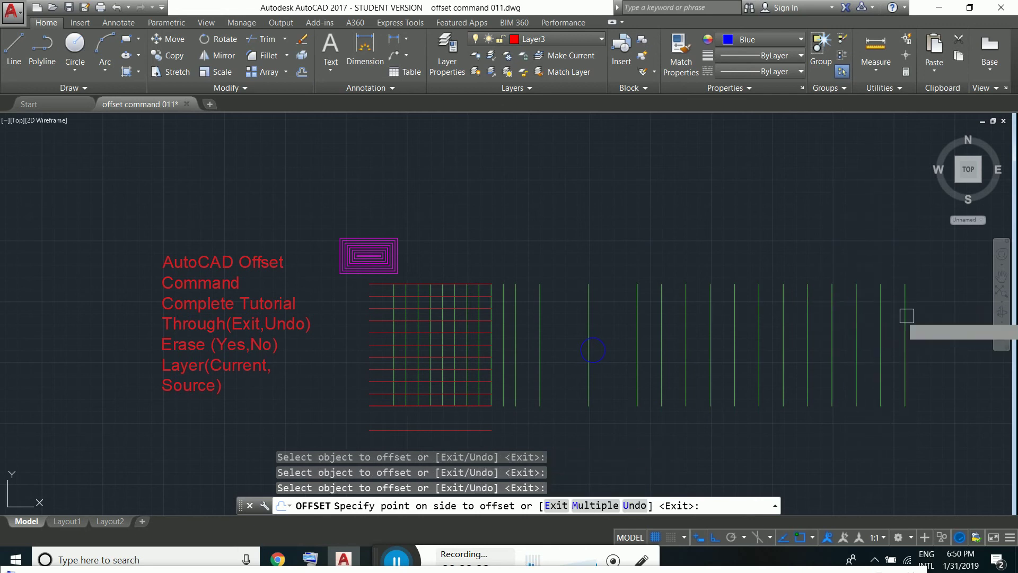
left_click(904, 316)
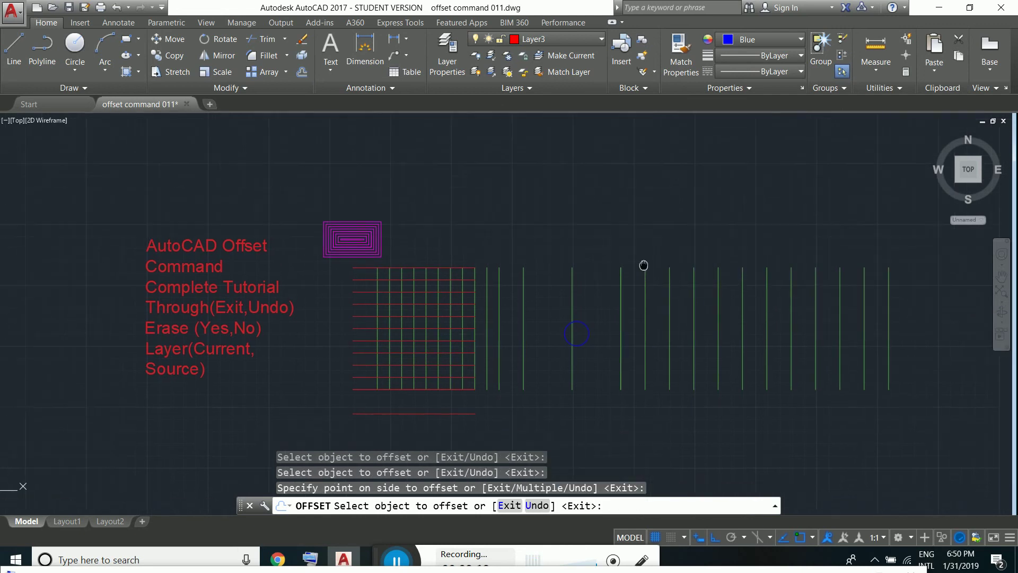
middle_click_drag(545, 303, 519, 277)
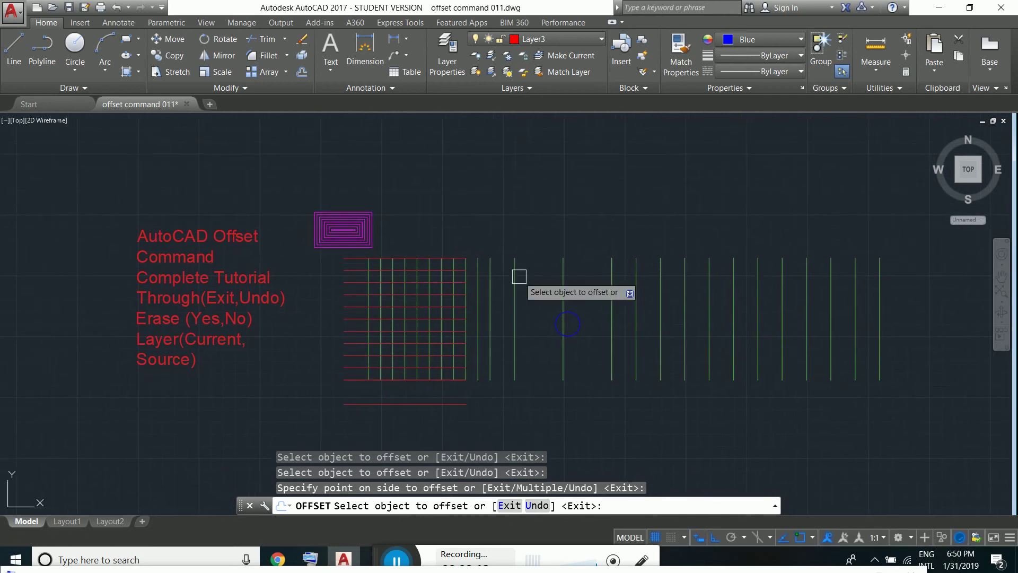
left_click(601, 39)
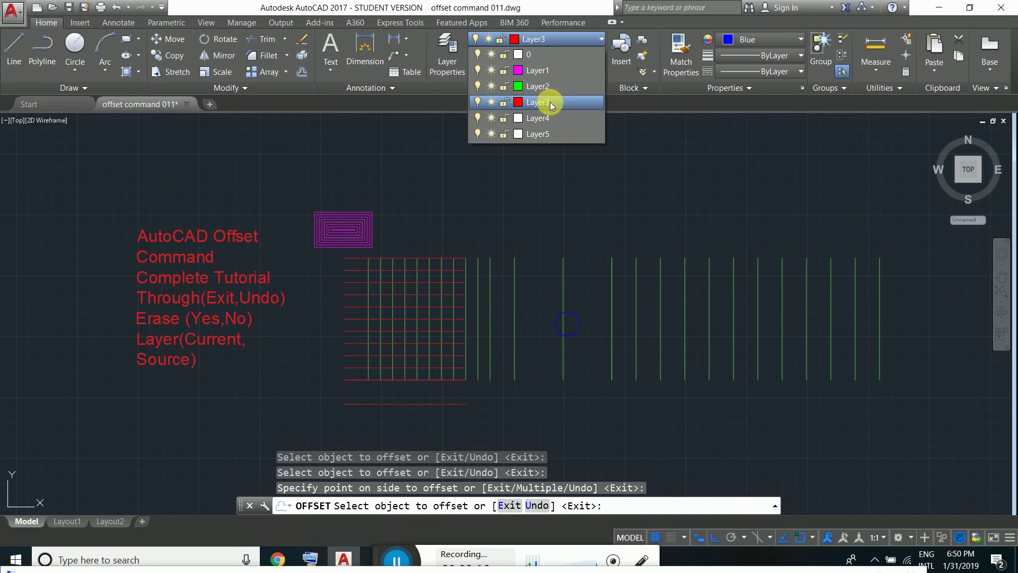
Make Layer2 current and restart Offset keeping originals, with Layer option set to Source.
left_click(555, 87)
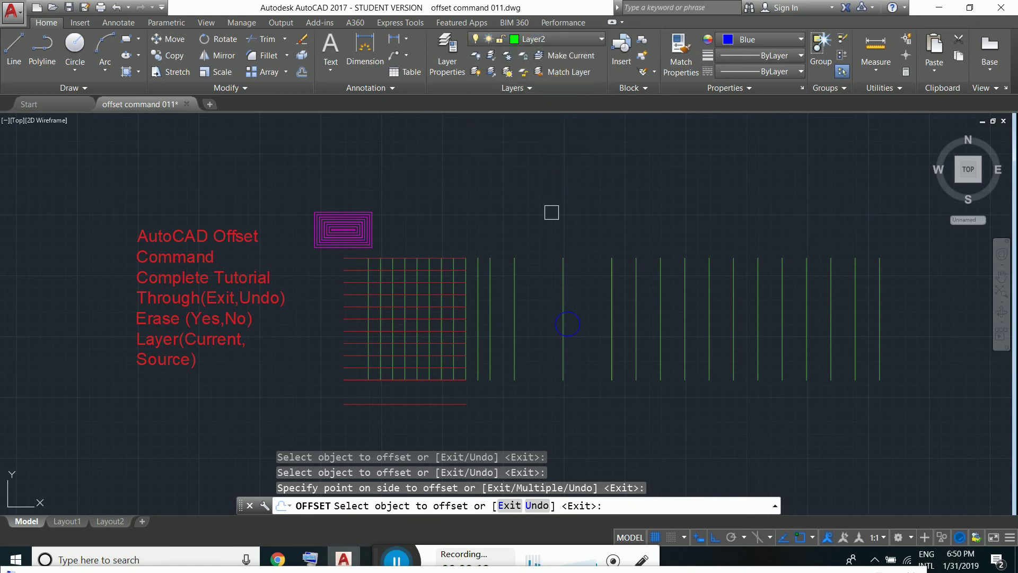
left_click(513, 511)
key("Return")
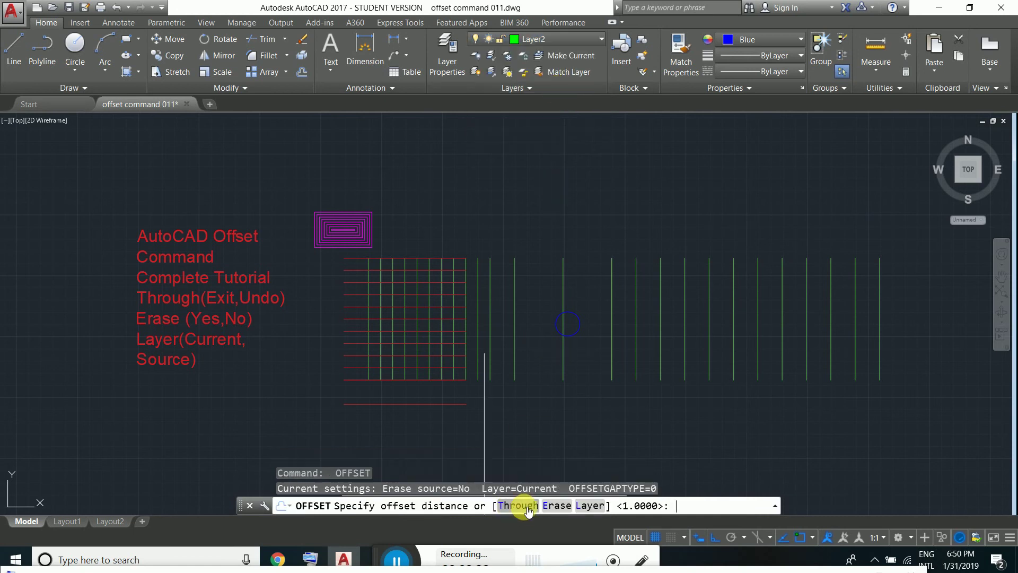
left_click(557, 508)
key("Return")
left_click(589, 507)
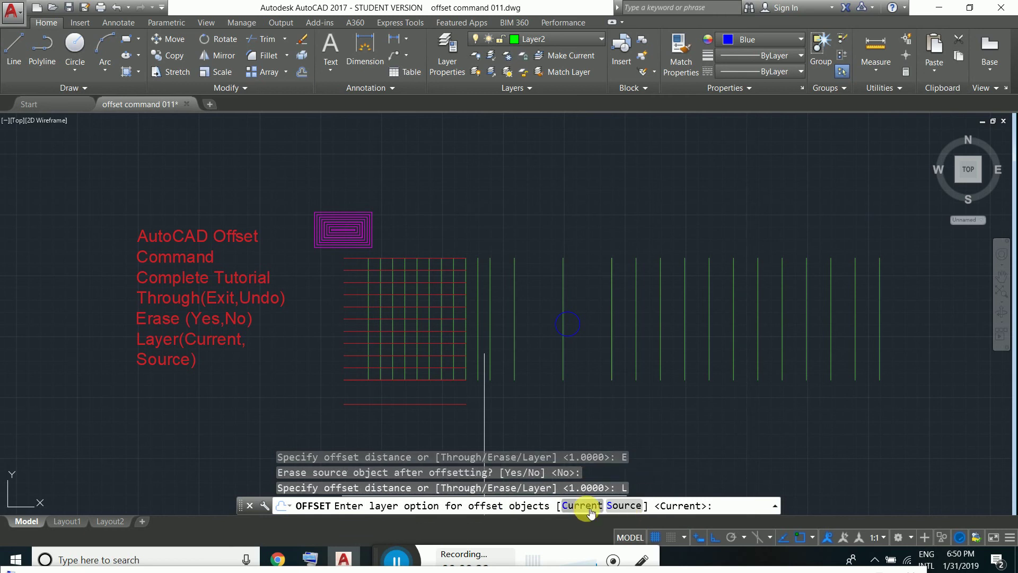
left_click(623, 506)
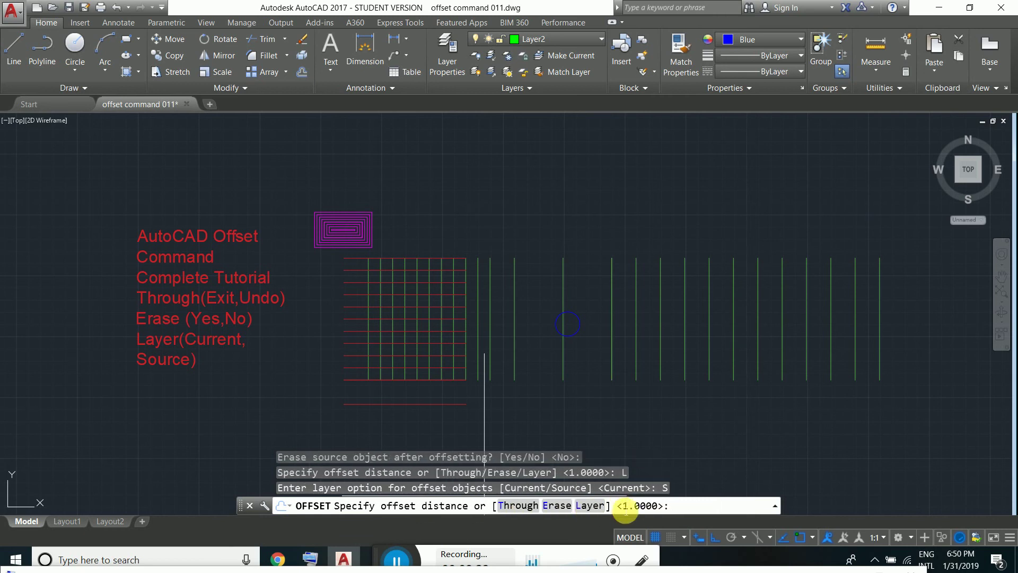
Make Layer3 current and offset a green vertical line rightward using a two-point distance.
middle_click_drag(896, 346, 823, 343)
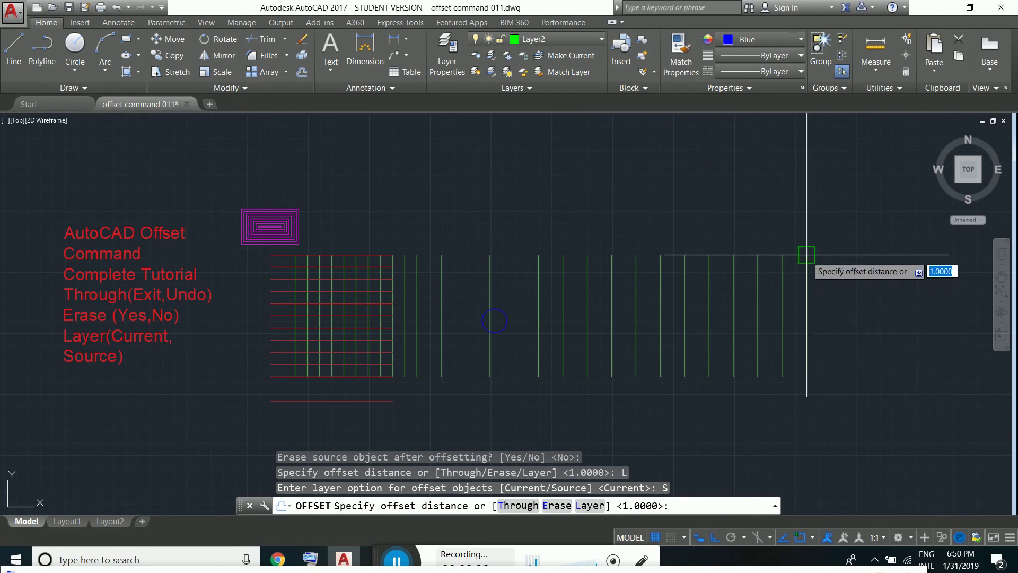
left_click(601, 40)
left_click(558, 96)
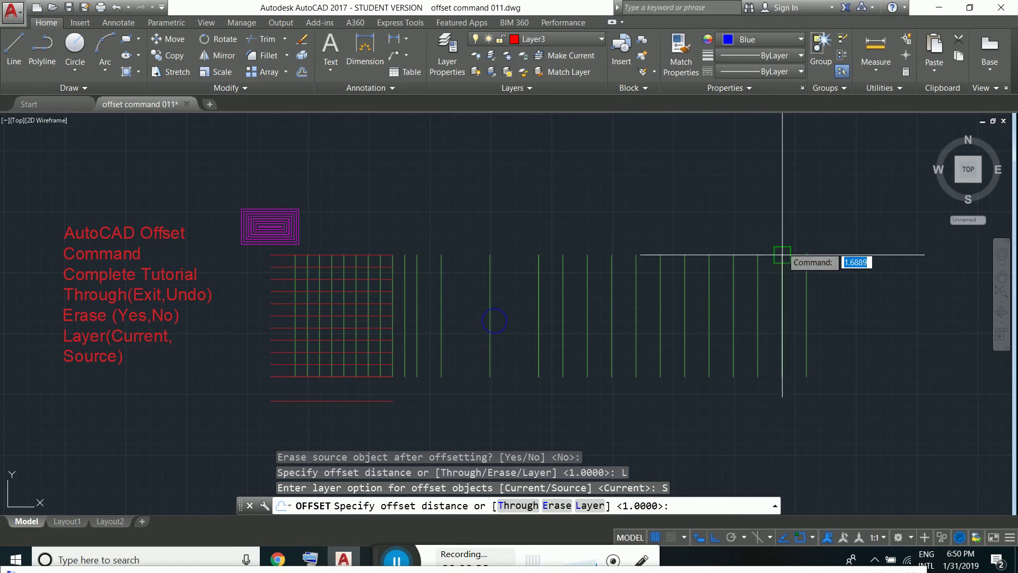
left_click(816, 255)
left_click(809, 256)
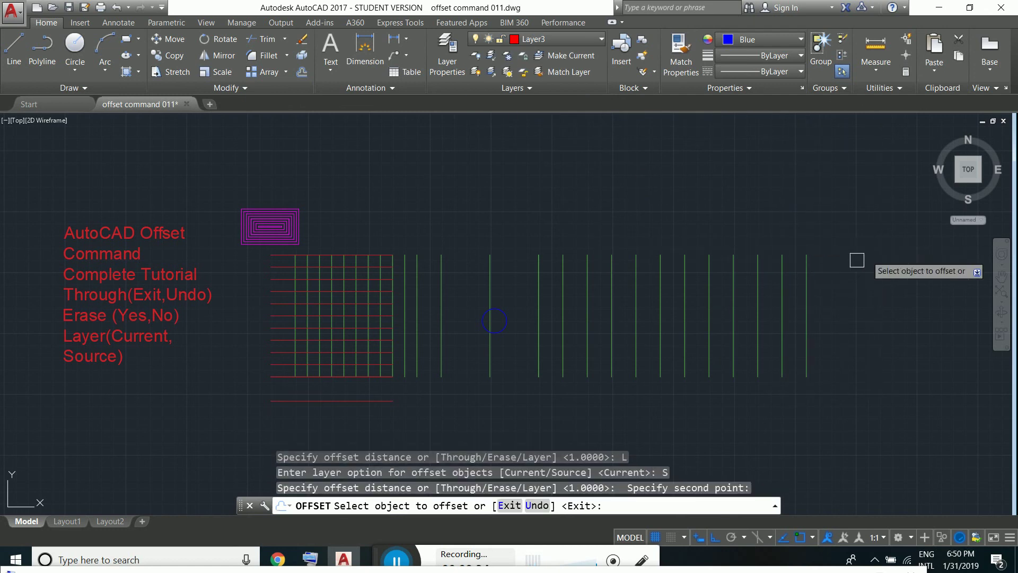
left_click(806, 277)
left_click(847, 277)
scroll(847, 277, "down", 3)
mouse_move(847, 281)
middle_mouse_down()
mouse_move(578, 281)
mouse_move(619, 290)
middle_mouse_up()
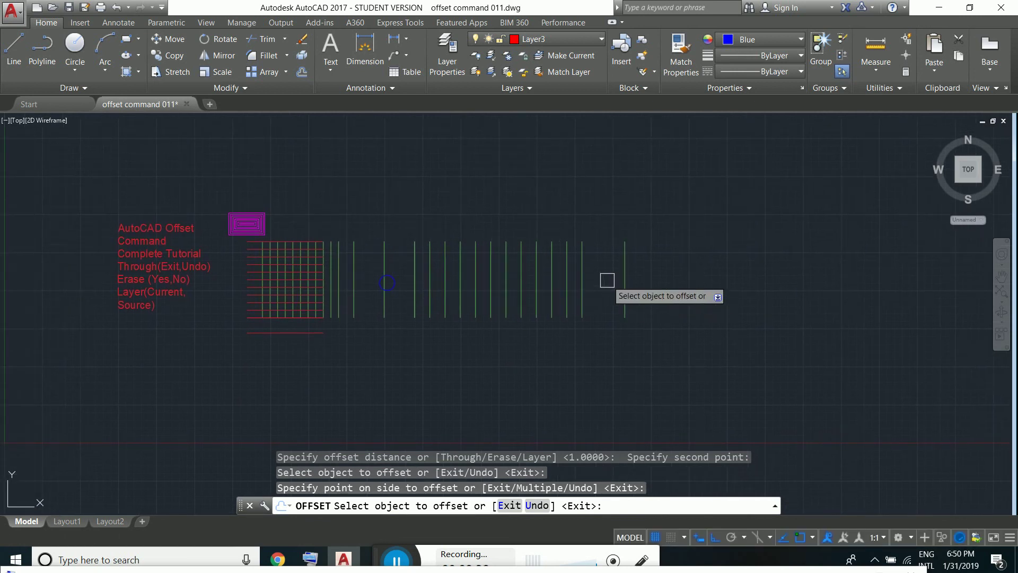
middle_click_drag(494, 277, 580, 325)
scroll(431, 357, "up", 2)
scroll(428, 346, "up", 2)
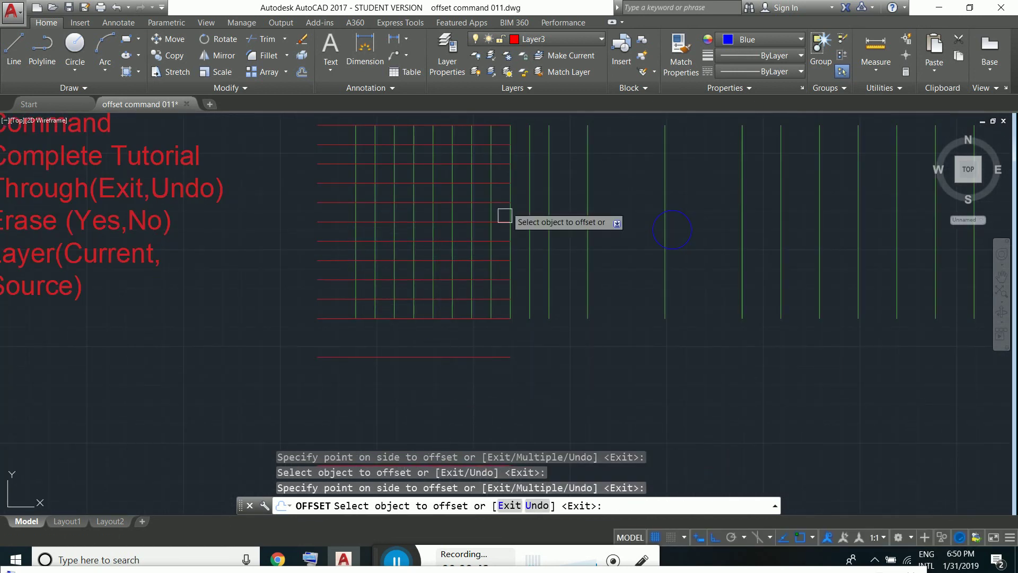
left_click(584, 39)
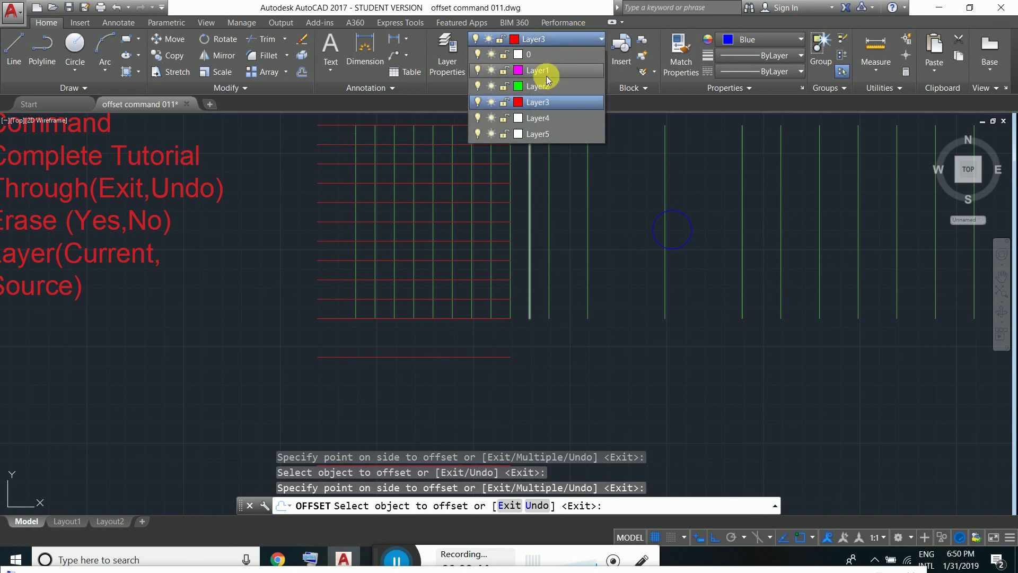
Make Layer1 current and restart Offset with the Layer option set to Current.
left_click(546, 75)
middle_click_drag(631, 375, 612, 375)
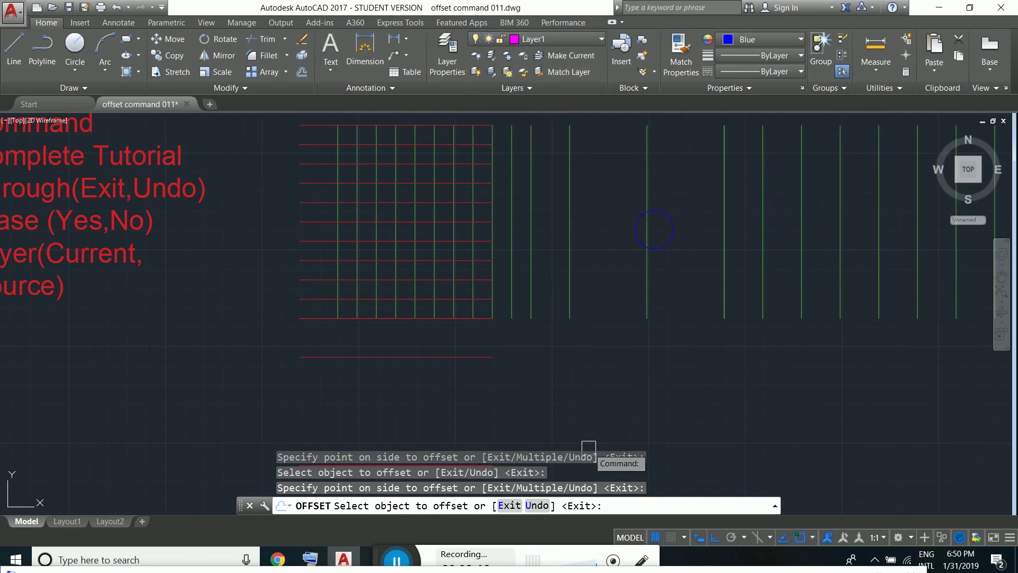
key("Return")
left_click(546, 506)
type("O")
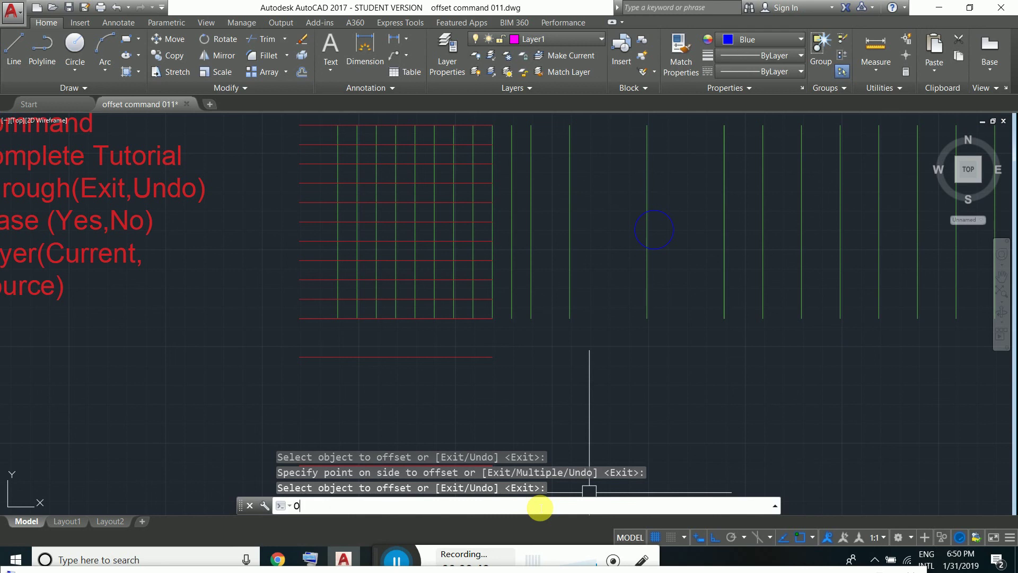
key("Return")
left_click(602, 508)
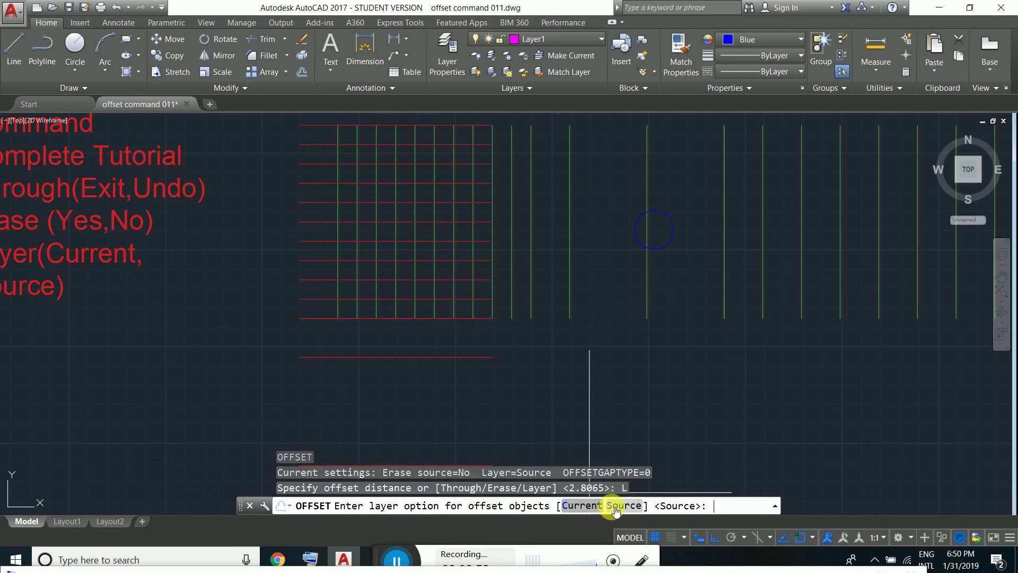
left_click(588, 505)
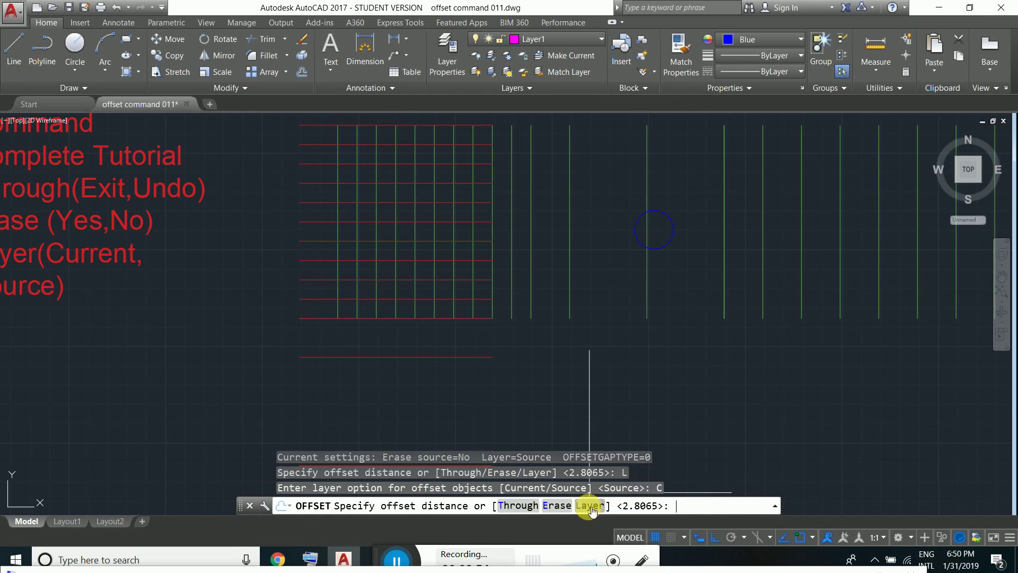
Offset red horizontal lines downward and a green vertical line sideways, 0.7466 apart.
left_click(493, 356)
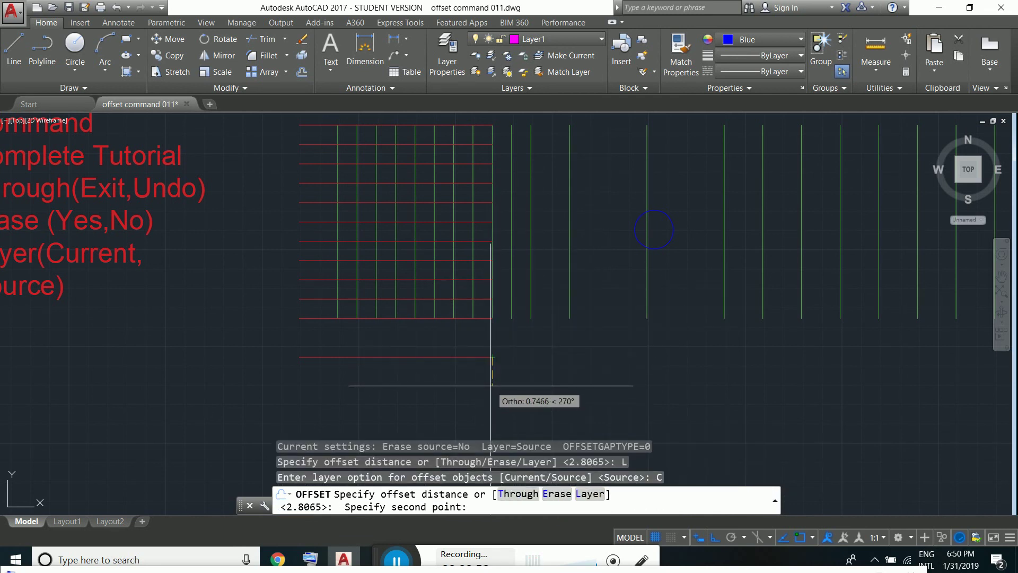
left_click(491, 386)
left_click(472, 357)
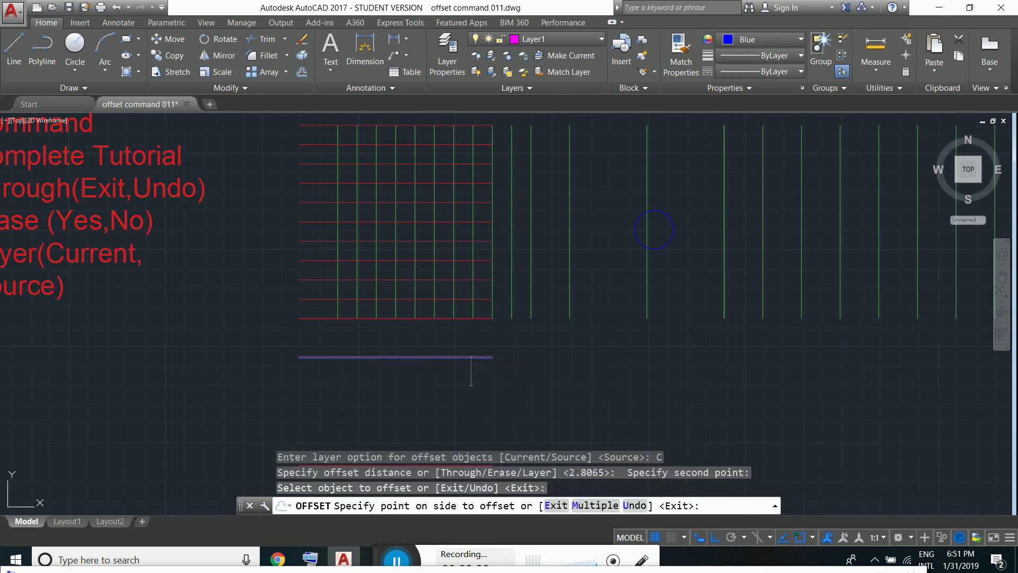
left_click(472, 386)
left_click(499, 342)
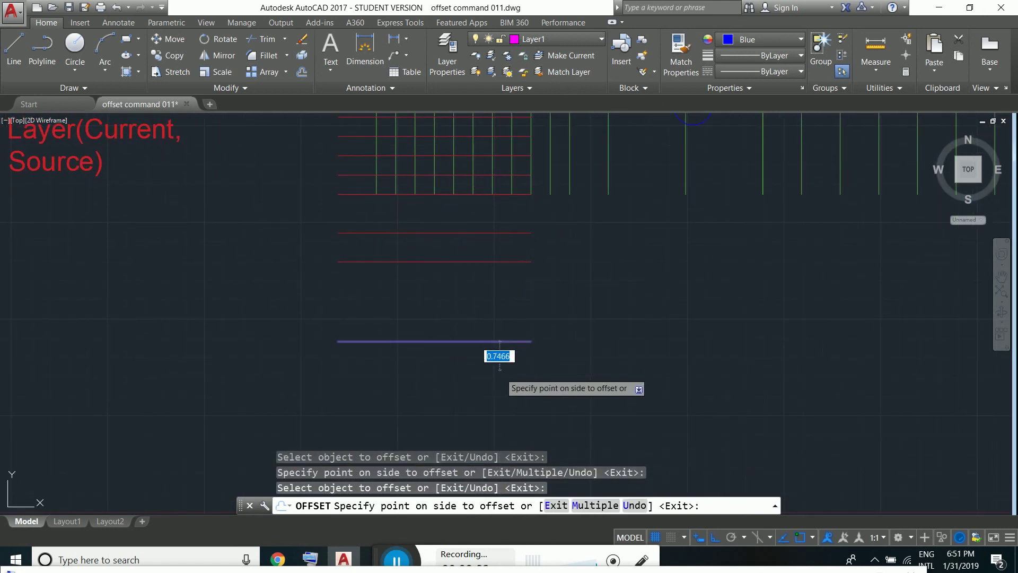
left_click(499, 370)
left_click(500, 371)
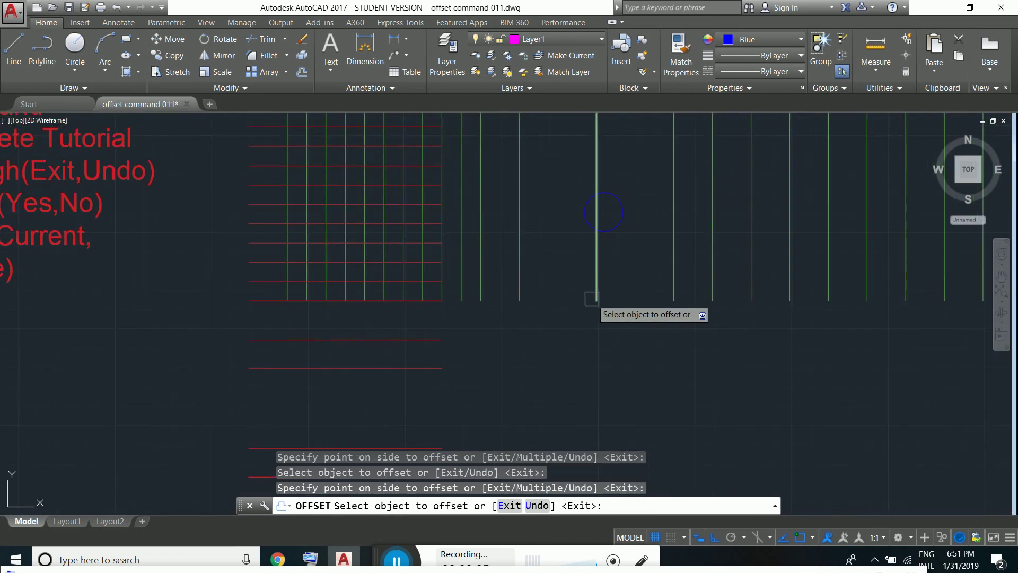
left_click(597, 293)
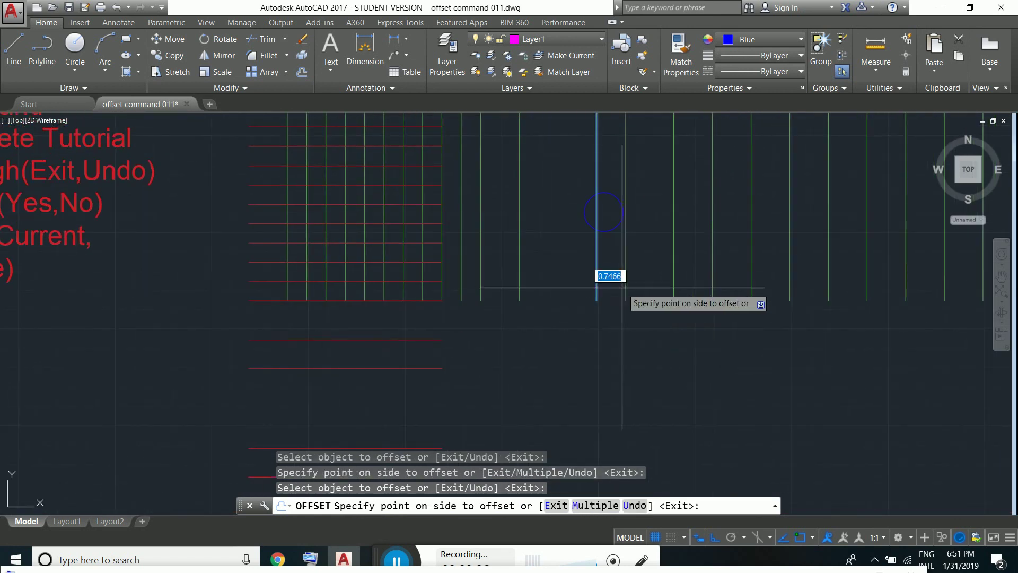
left_click(638, 269)
left_click(644, 308)
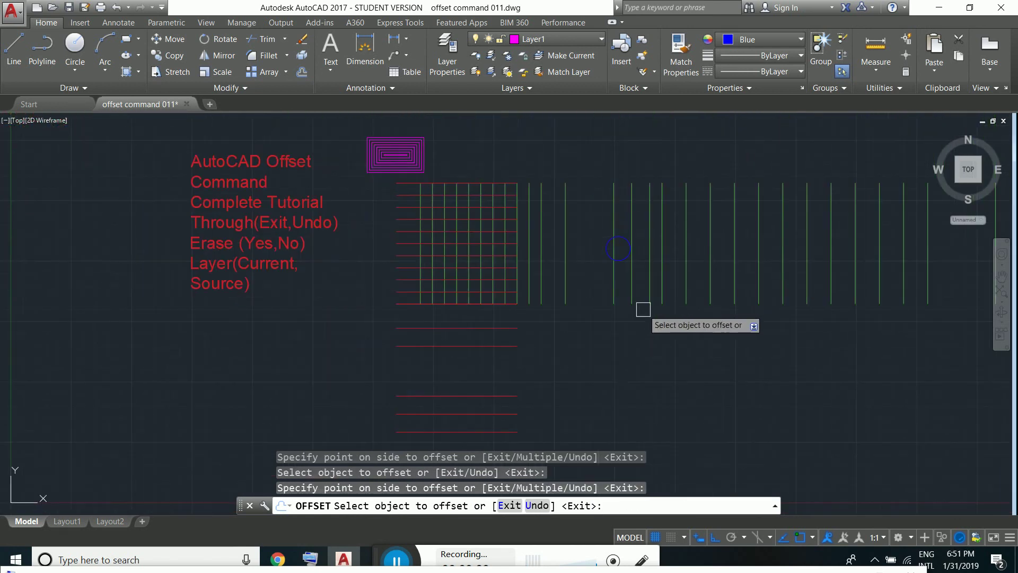
left_click(600, 41)
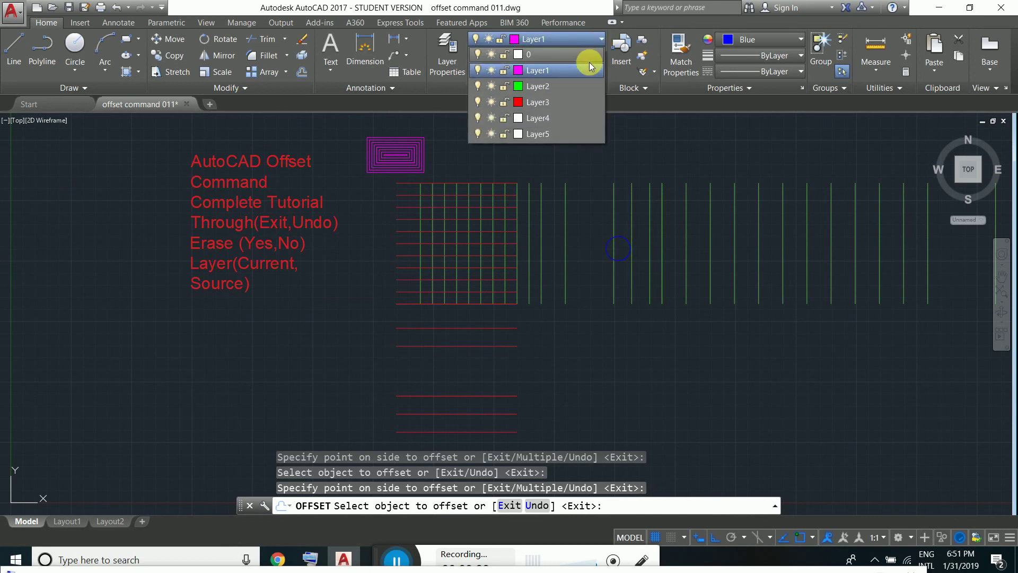
Make Layer4 current and offset the rightmost green line twice to the right.
left_click(549, 119)
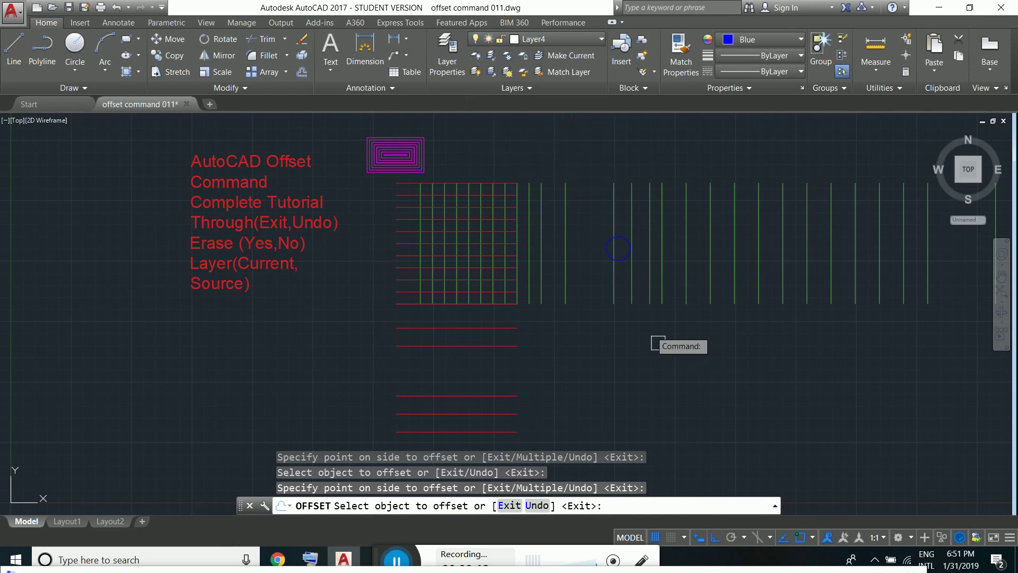
middle_click_drag(658, 339, 547, 326)
scroll(546, 326, "down", 2)
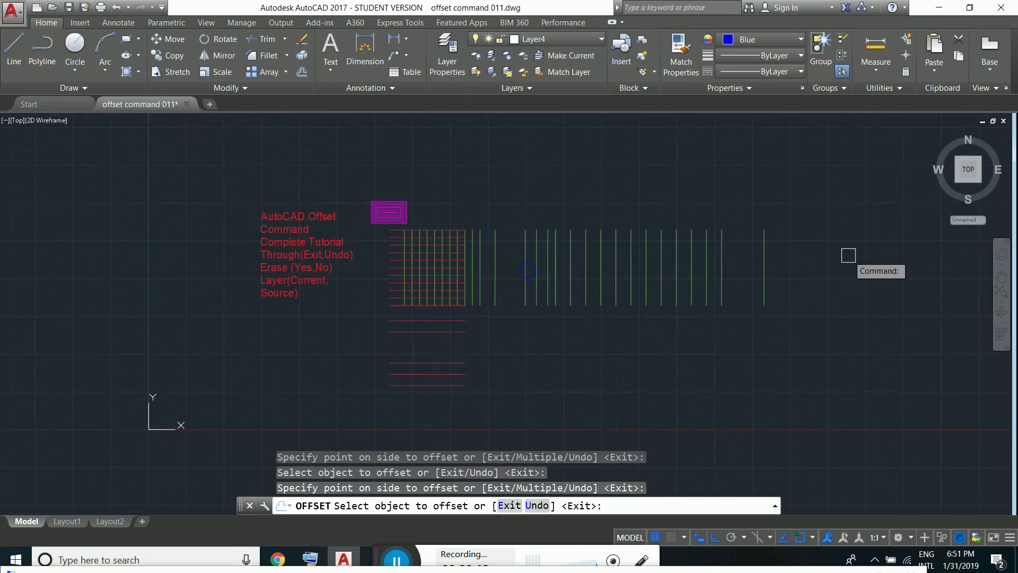
left_click(758, 283)
left_click(814, 273)
left_click(773, 277)
left_click(818, 268)
left_click(757, 278)
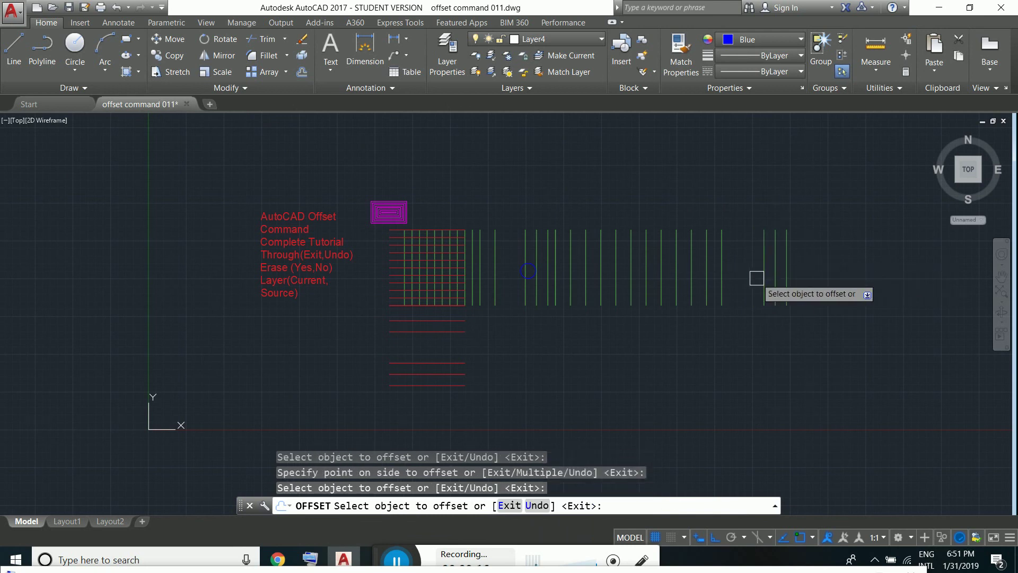
left_click(724, 281)
Pan and zoom to bring the line grid back to the centre of view.
scroll(743, 284, "up", 2)
middle_click_drag(649, 330, 838, 353)
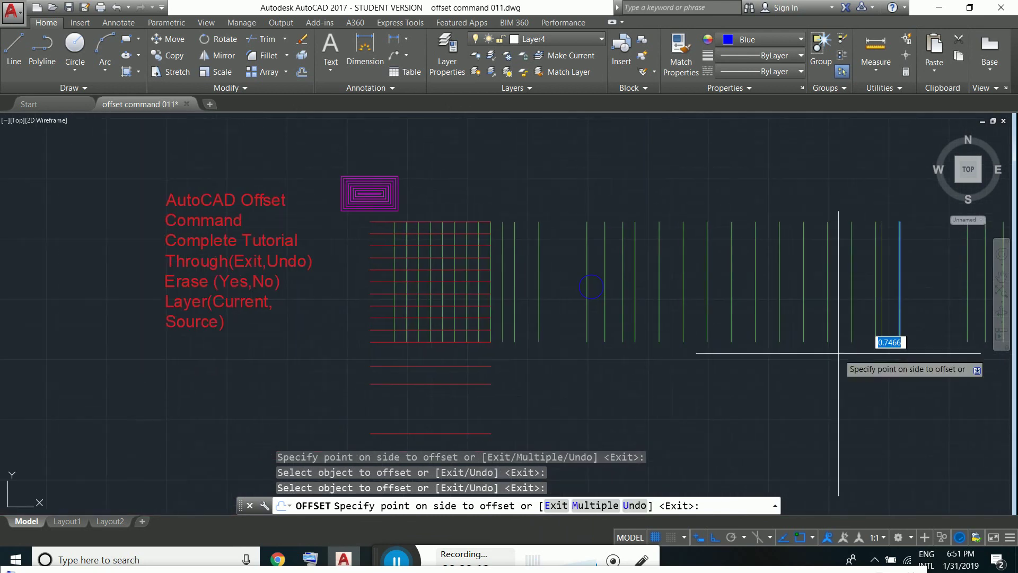
scroll(530, 340, "up", 2)
middle_click_drag(485, 334, 679, 366)
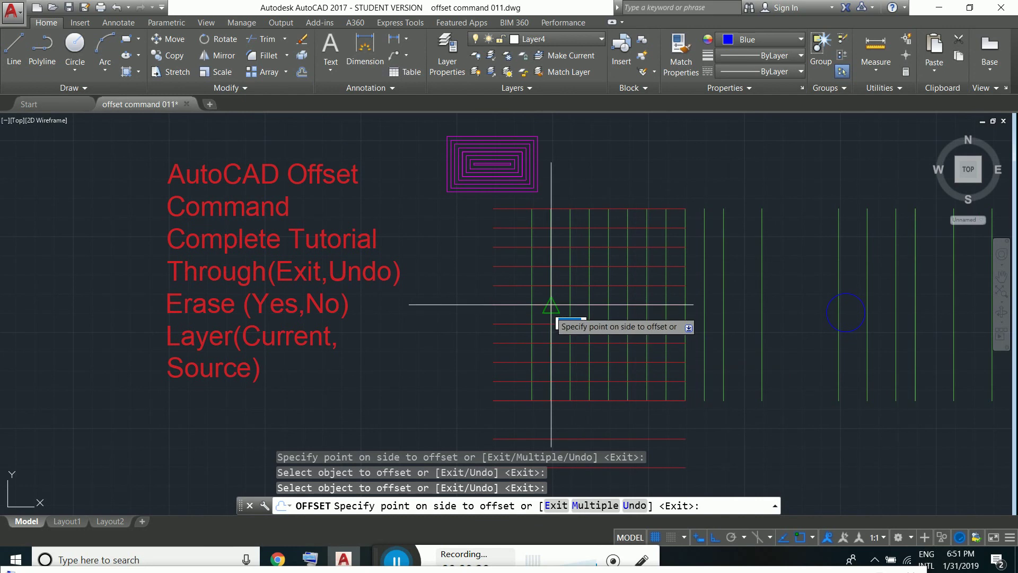
middle_click_drag(551, 305, 489, 295)
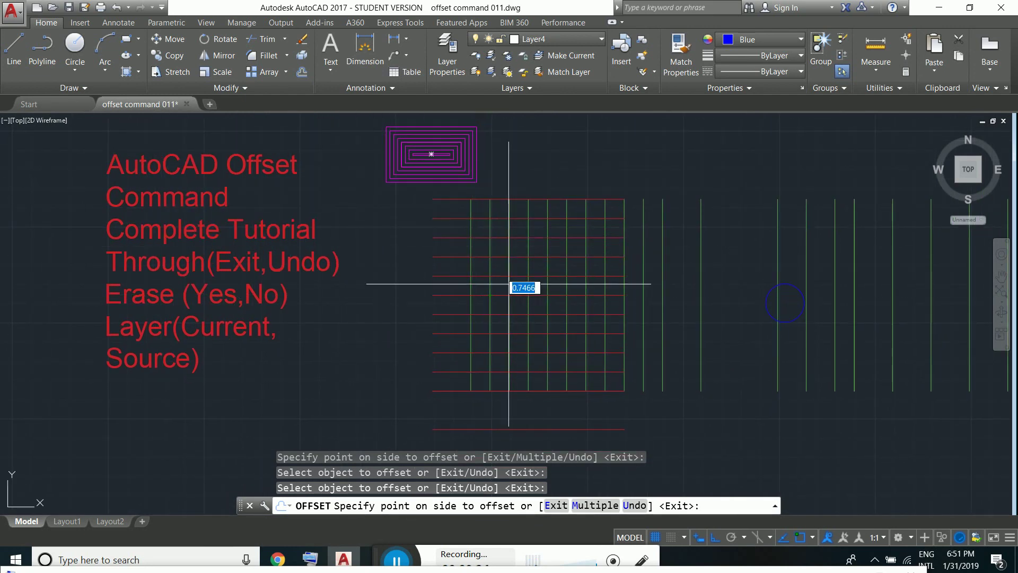
middle_click_drag(509, 283, 490, 278)
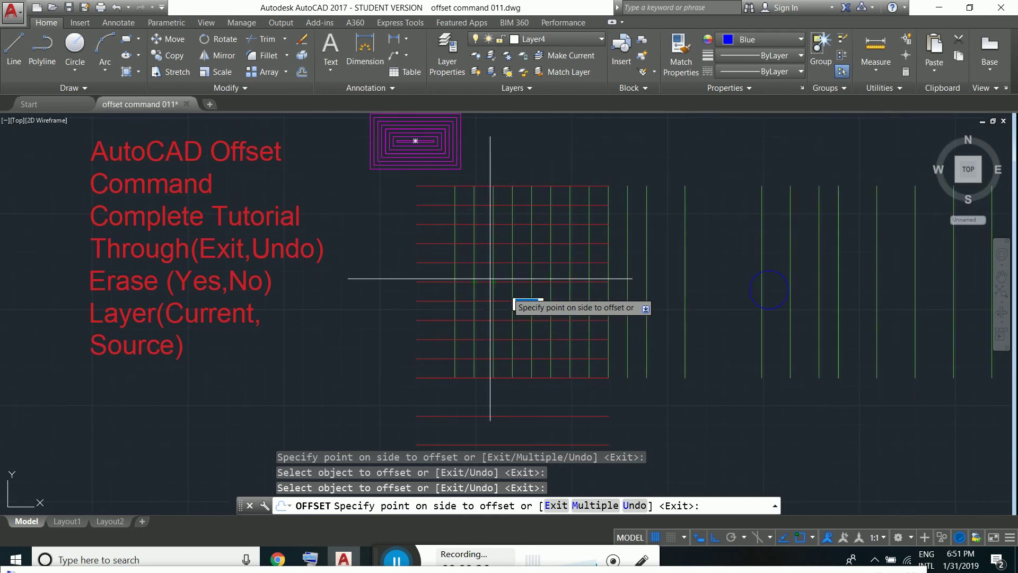